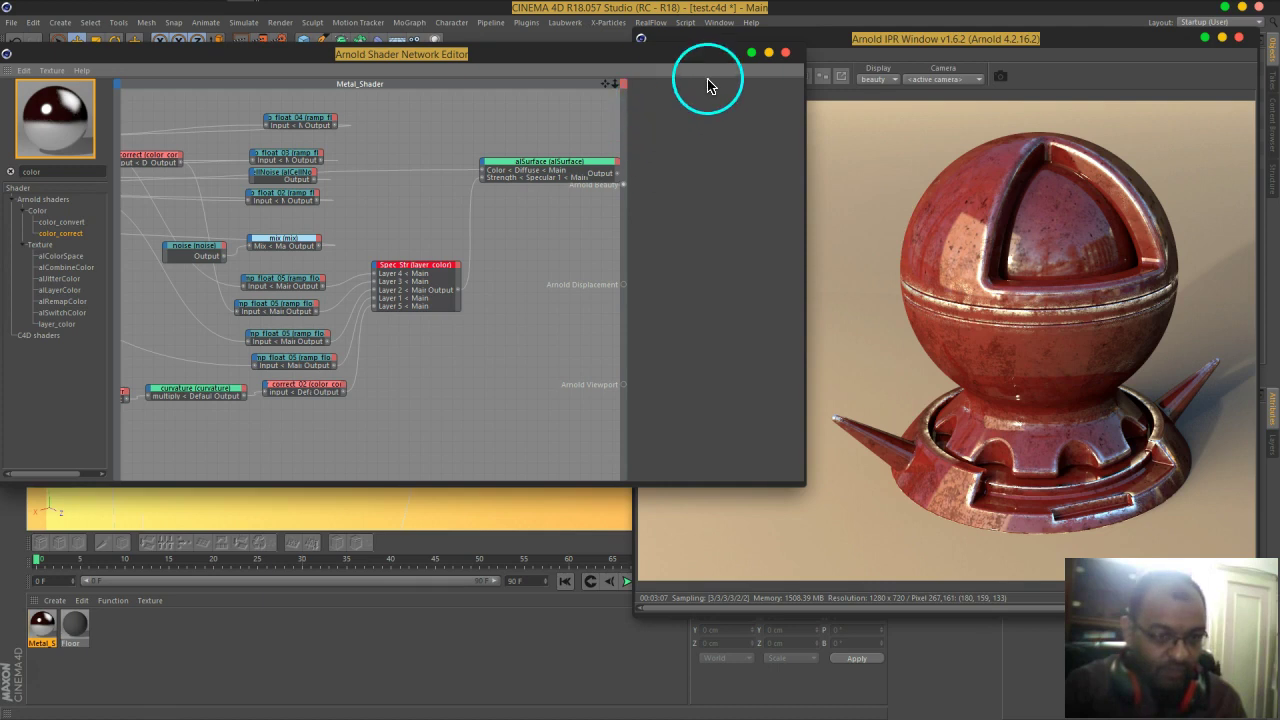
- Enlarge the Arnold Shader Network Editor to fill the screen, with the alSurface node's attributes shown
left_click_drag(614, 51, 643, 49)
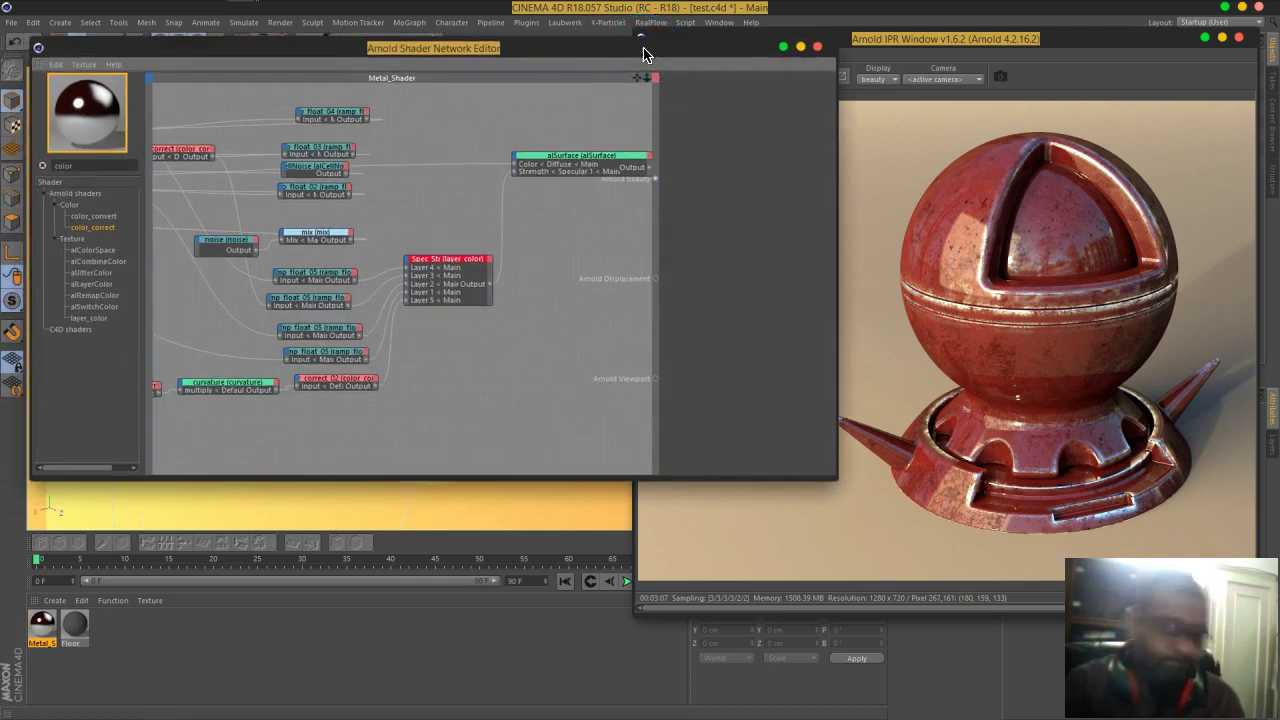
left_click(576, 183)
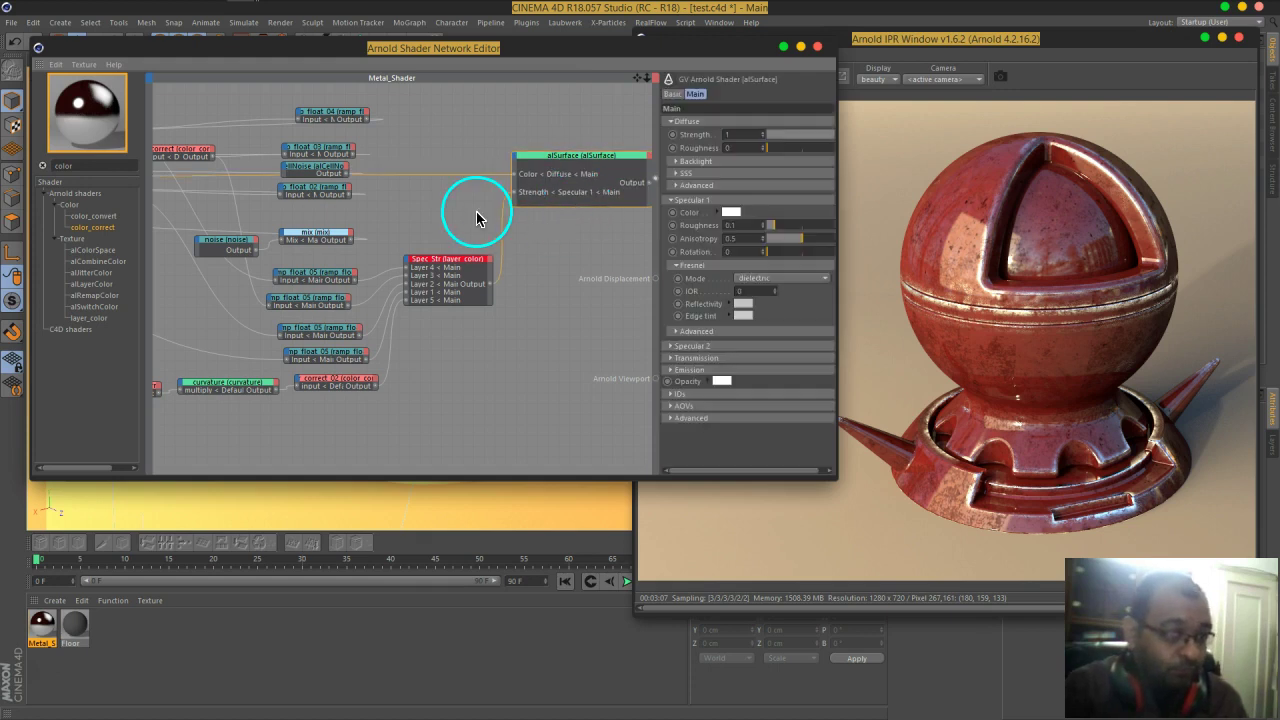
left_click(798, 47)
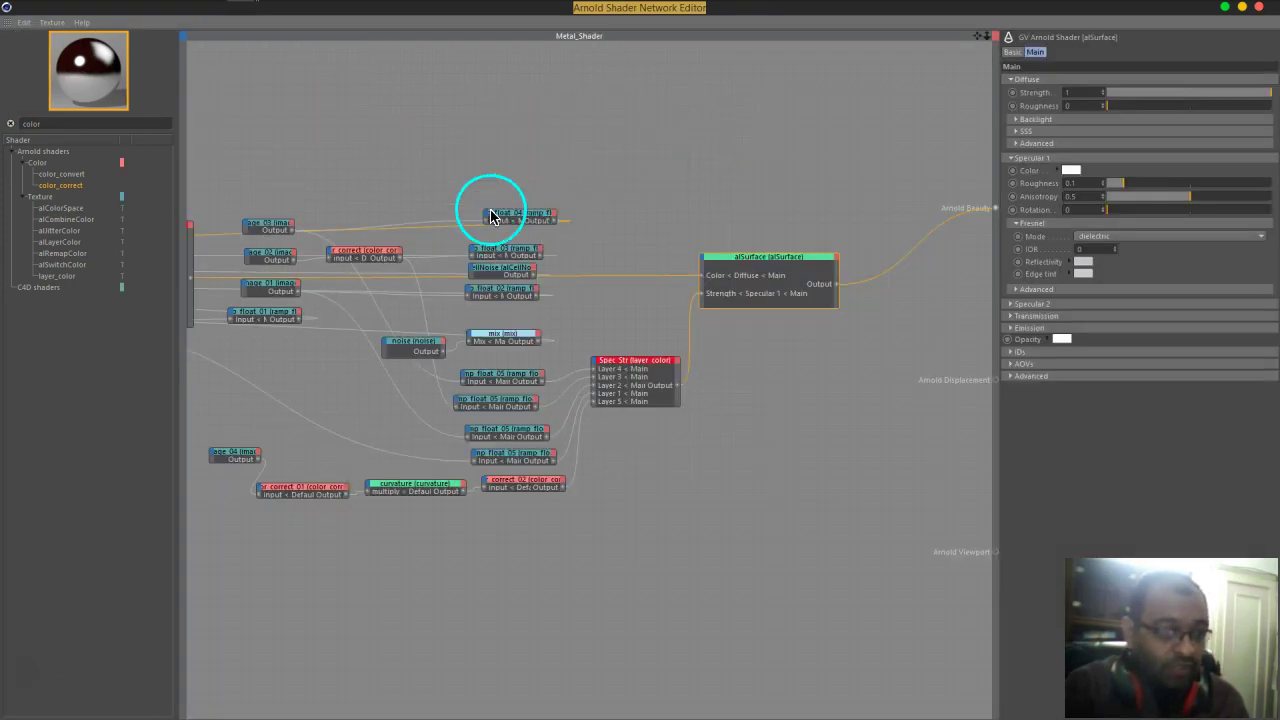
- Place the Diff Color node above Spec Str, close to its ramp inputs, and shift the alSurface node slightly away from both
middle_click_drag(624, 161, 666, 150)
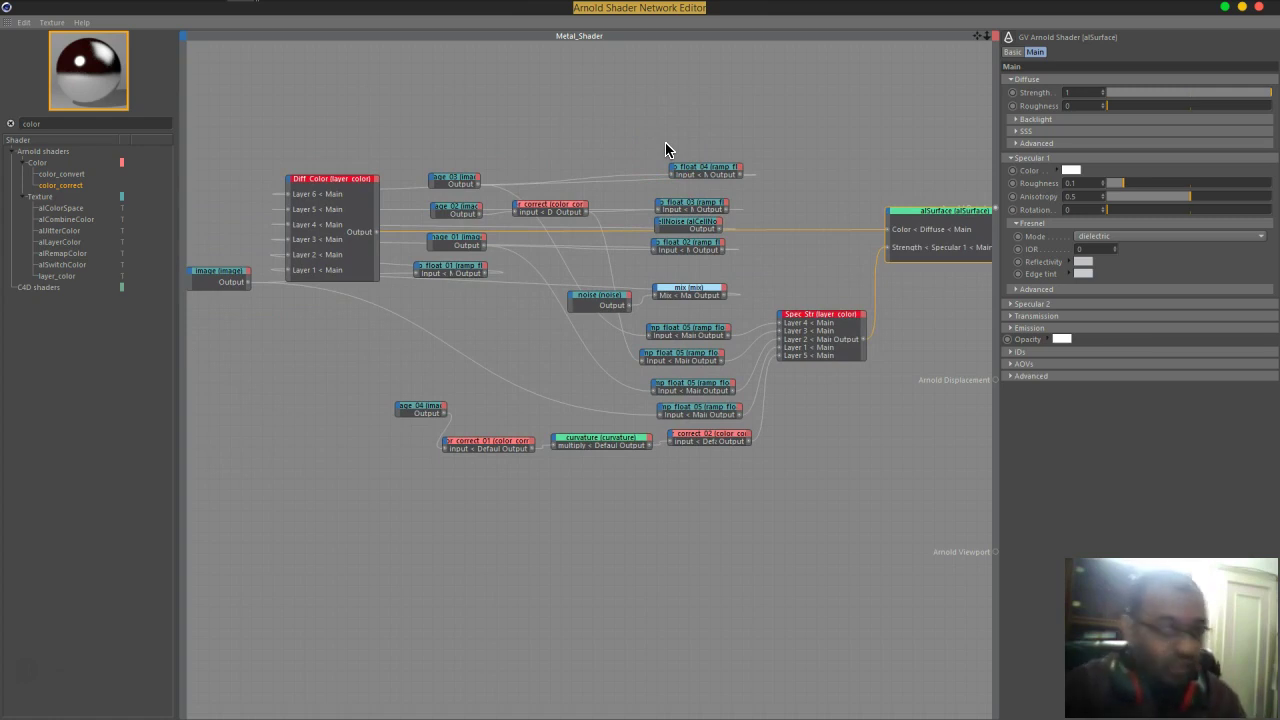
left_click_drag(300, 182, 811, 189)
middle_click_drag(745, 233, 694, 214)
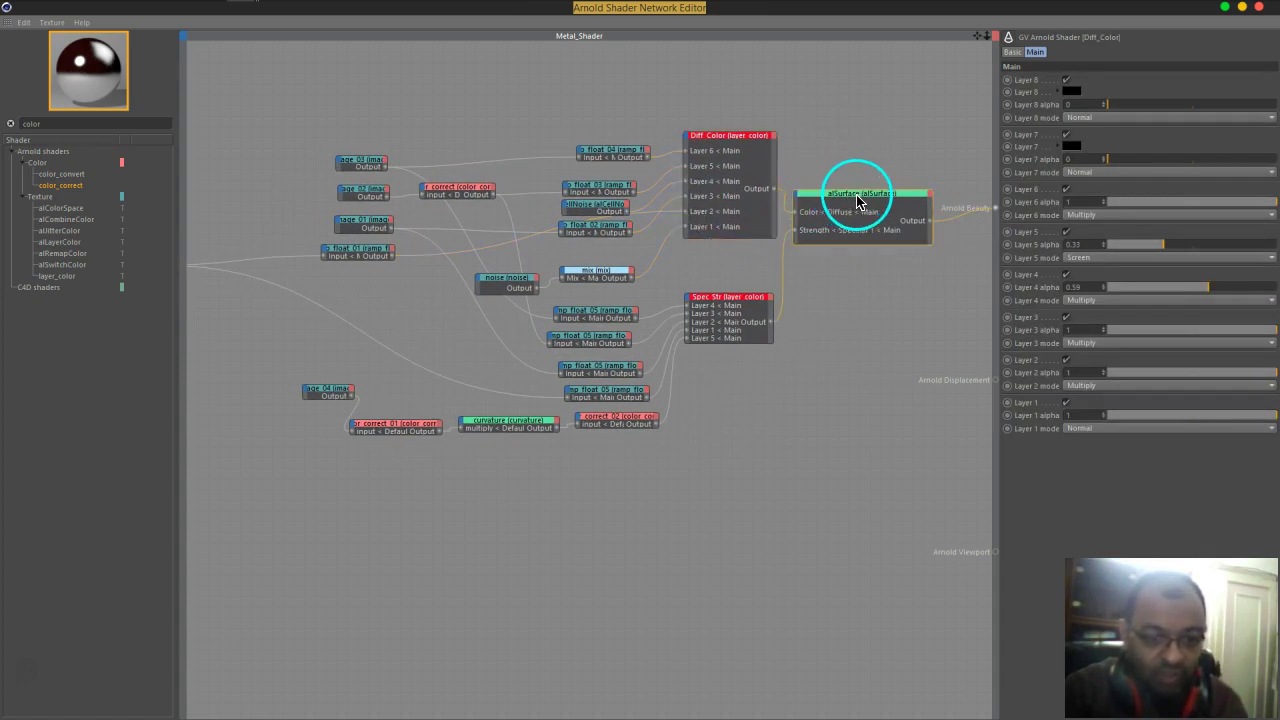
left_click_drag(852, 202, 881, 199)
left_click(740, 145)
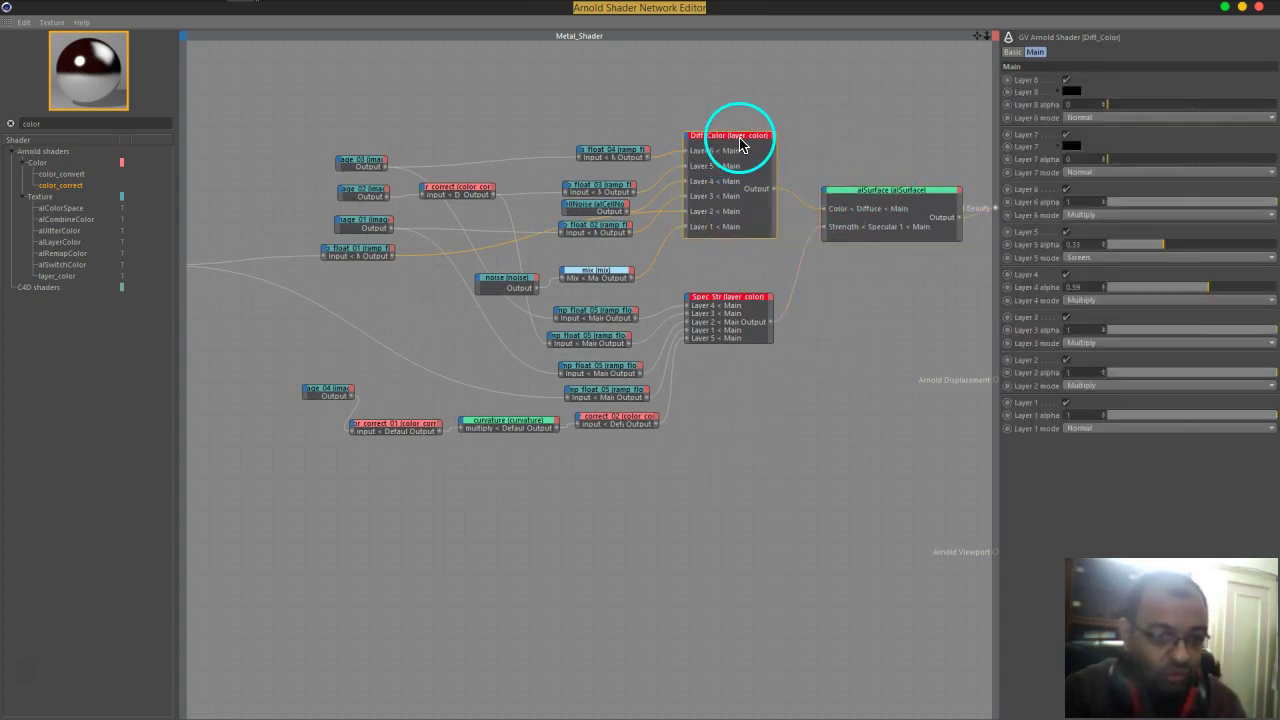
left_click_drag(740, 145, 753, 139)
- Rearrange the ramp_float_04, ramp_float_03, alCellNoise and ramp_float_02 nodes into a compact stack beside the Diff Color inputs
left_click_drag(626, 149, 616, 124)
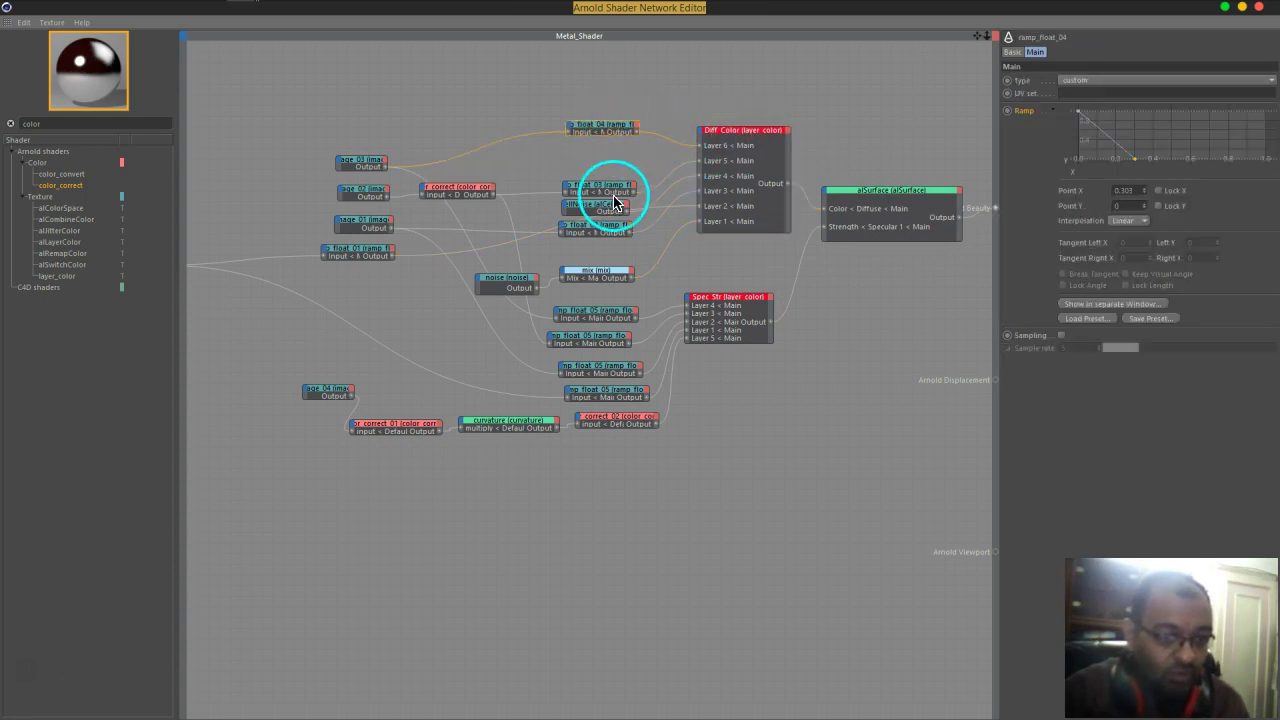
left_click_drag(613, 191, 611, 159)
left_click_drag(604, 210, 593, 183)
left_click_drag(611, 234, 590, 203)
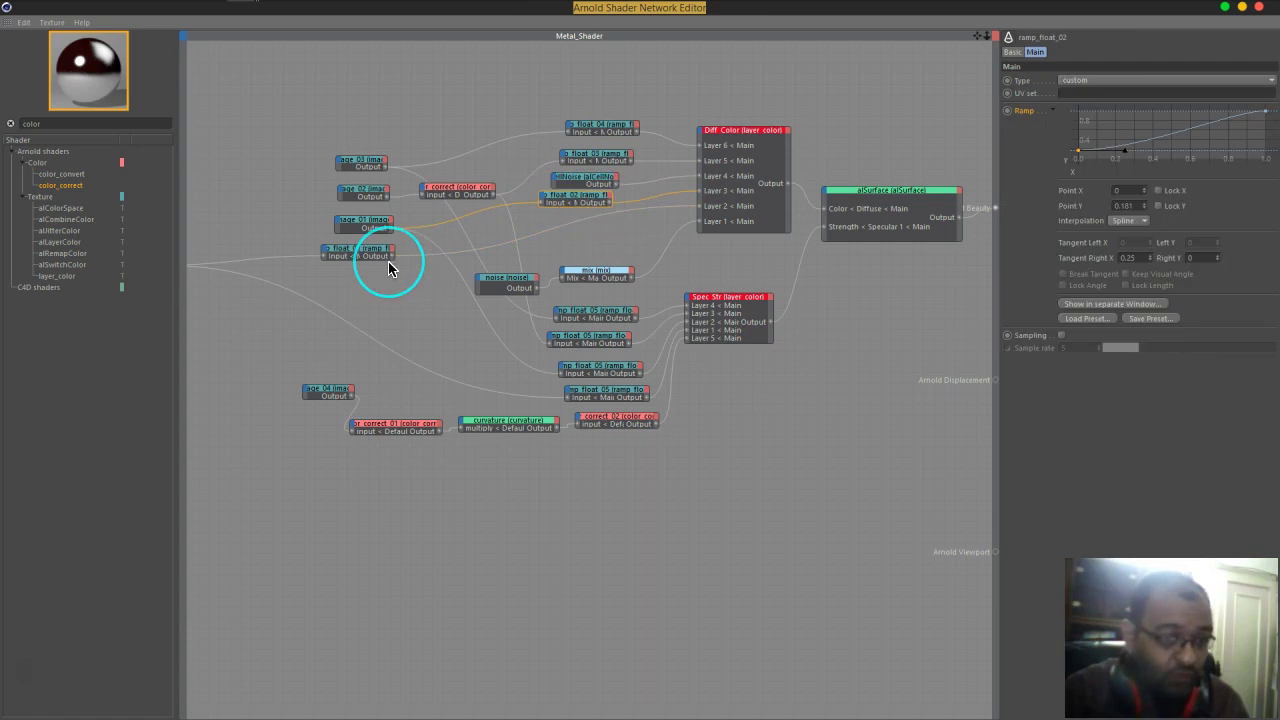
- Move the far image node closer to the network, just beneath ramp_float_01
middle_click_drag(320, 329, 433, 334)
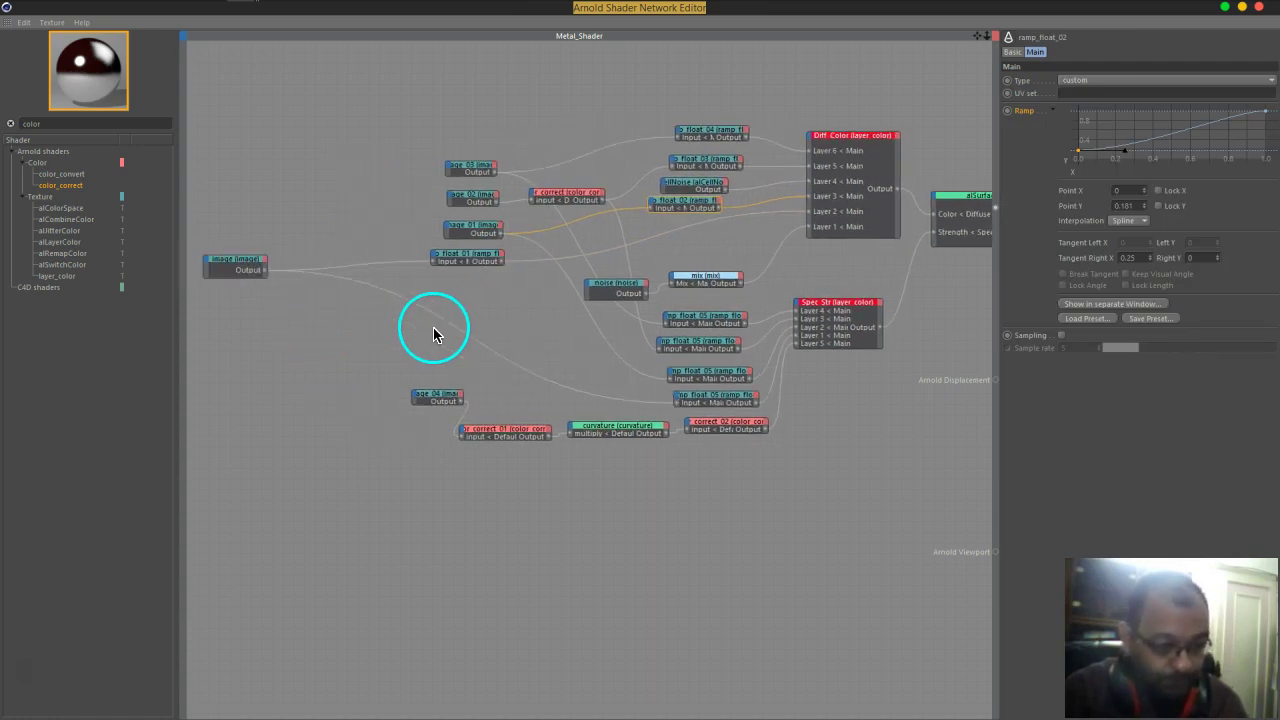
left_click_drag(236, 258, 443, 329)
middle_click_drag(620, 329, 452, 333)
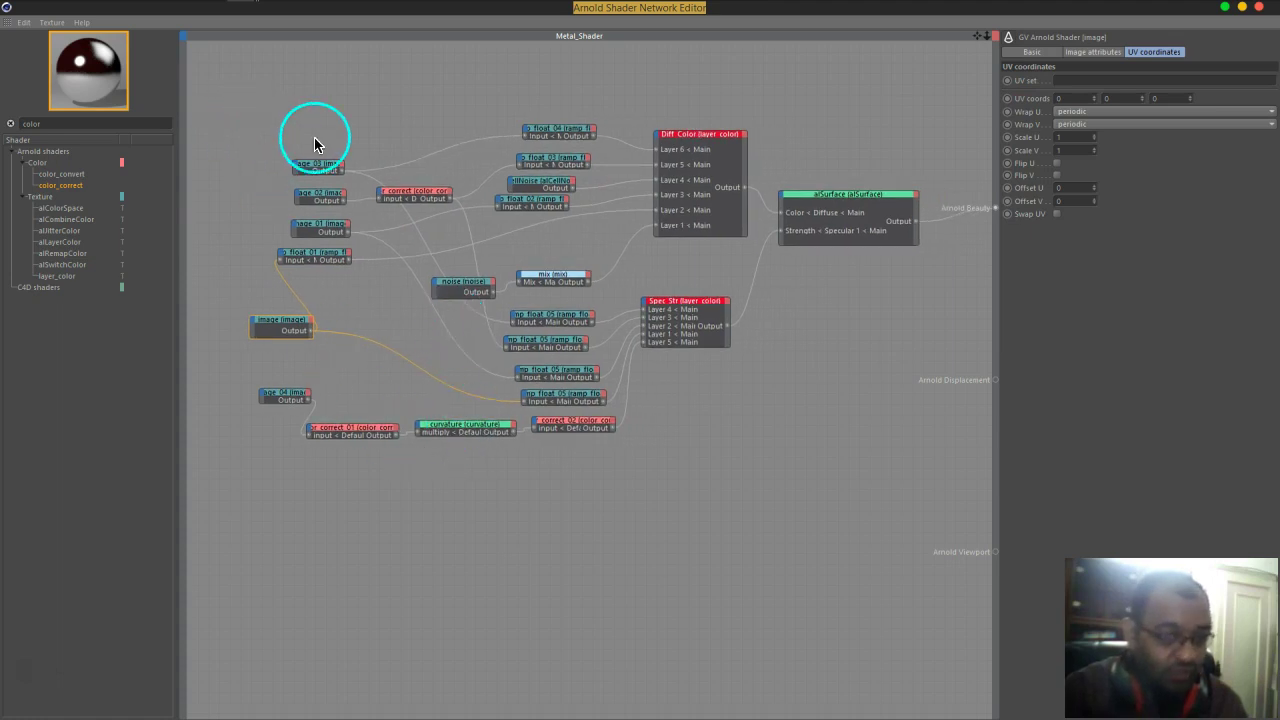
left_click_drag(755, 82, 257, 288)
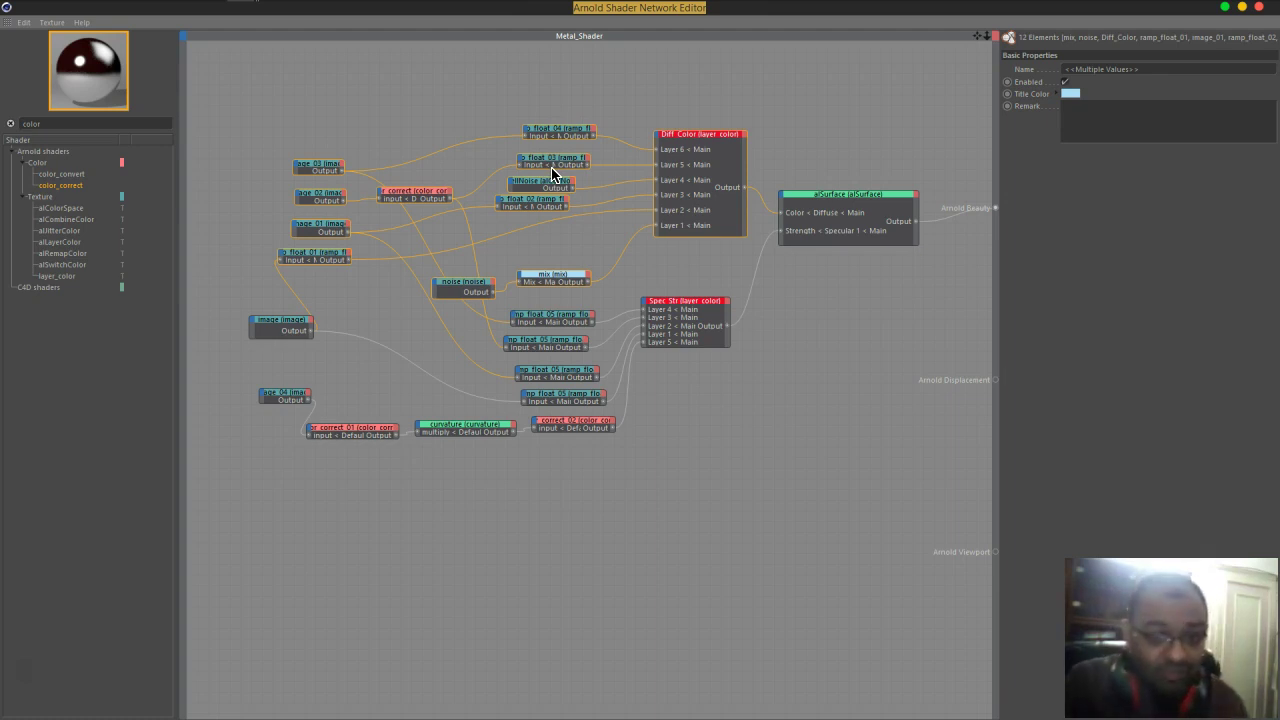
right_click(406, 113)
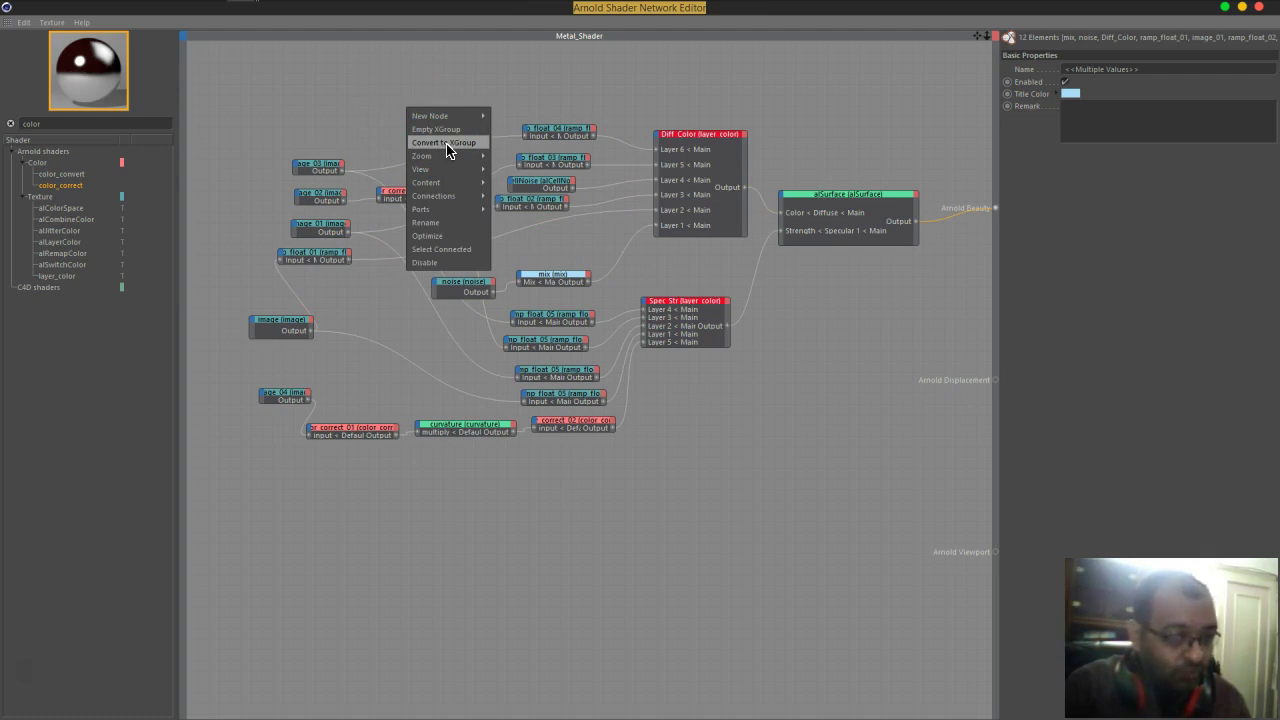
left_click(521, 180)
left_click(853, 160)
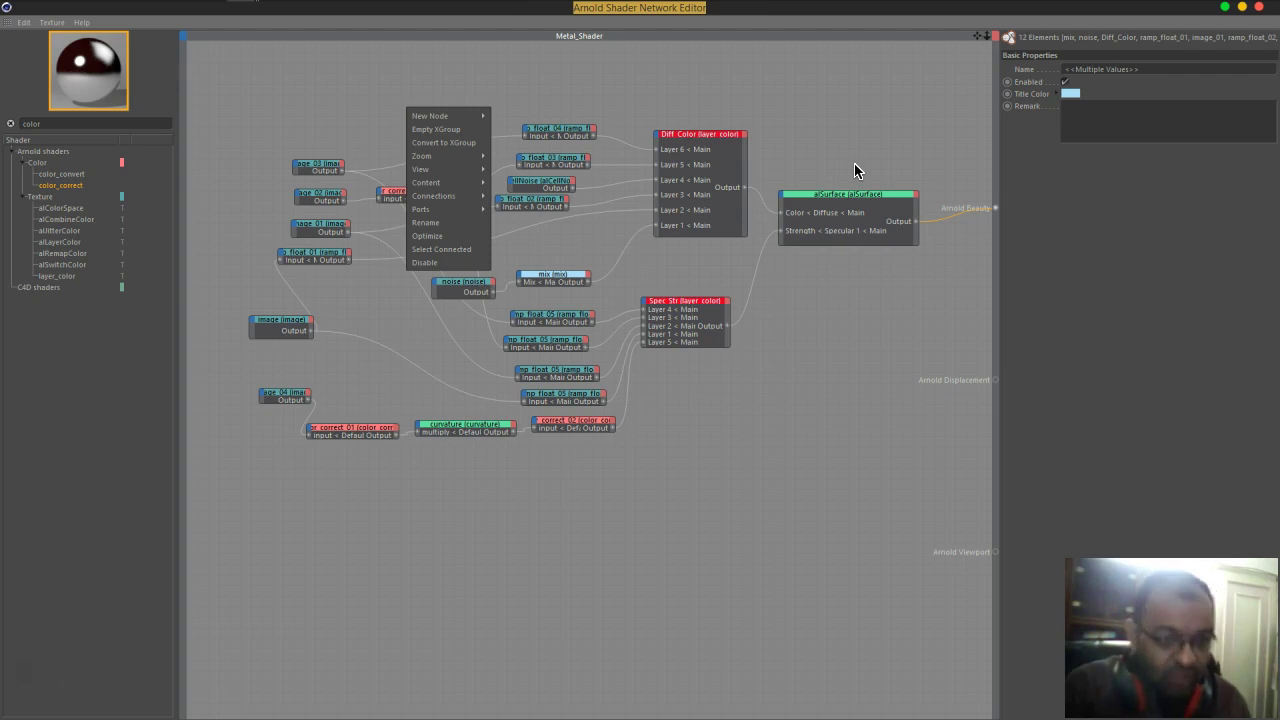
left_click(836, 160)
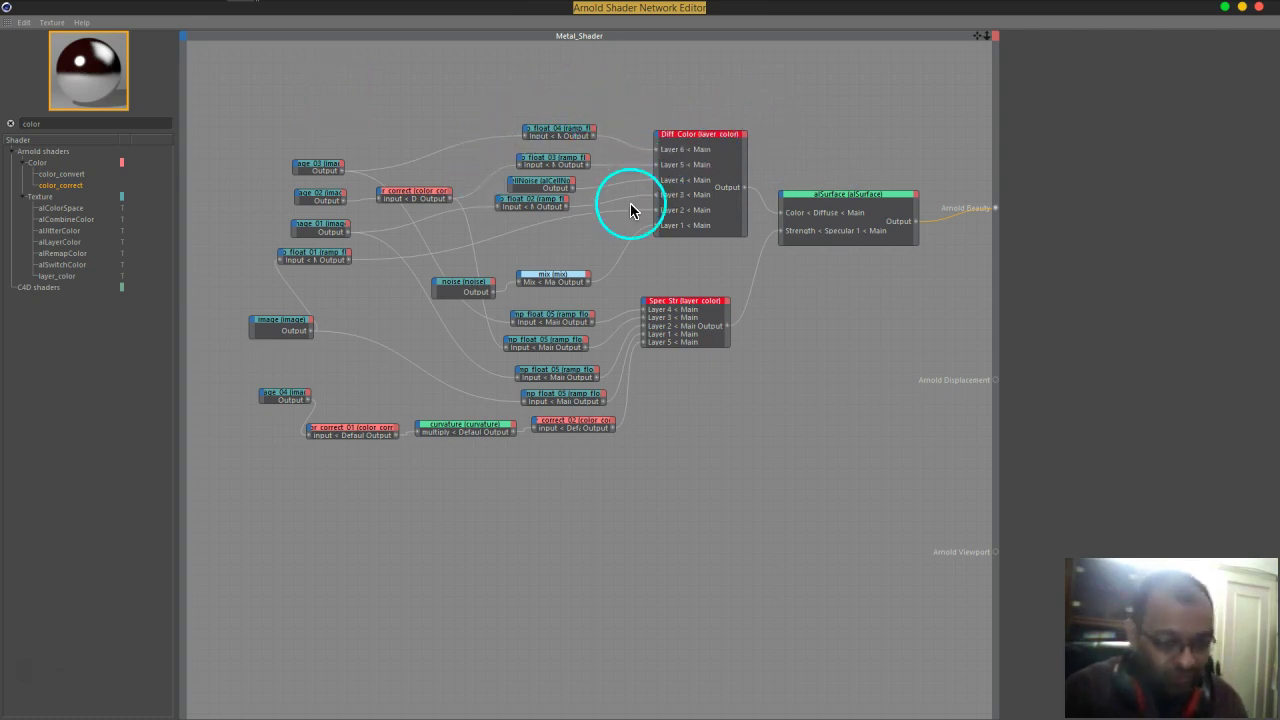
- Move the mix and noise nodes up beneath the ramp nodes that feed Diff Color
left_click_drag(558, 276, 562, 257)
left_click_drag(463, 289, 447, 249)
left_click_drag(560, 254, 555, 233)
left_click(605, 305)
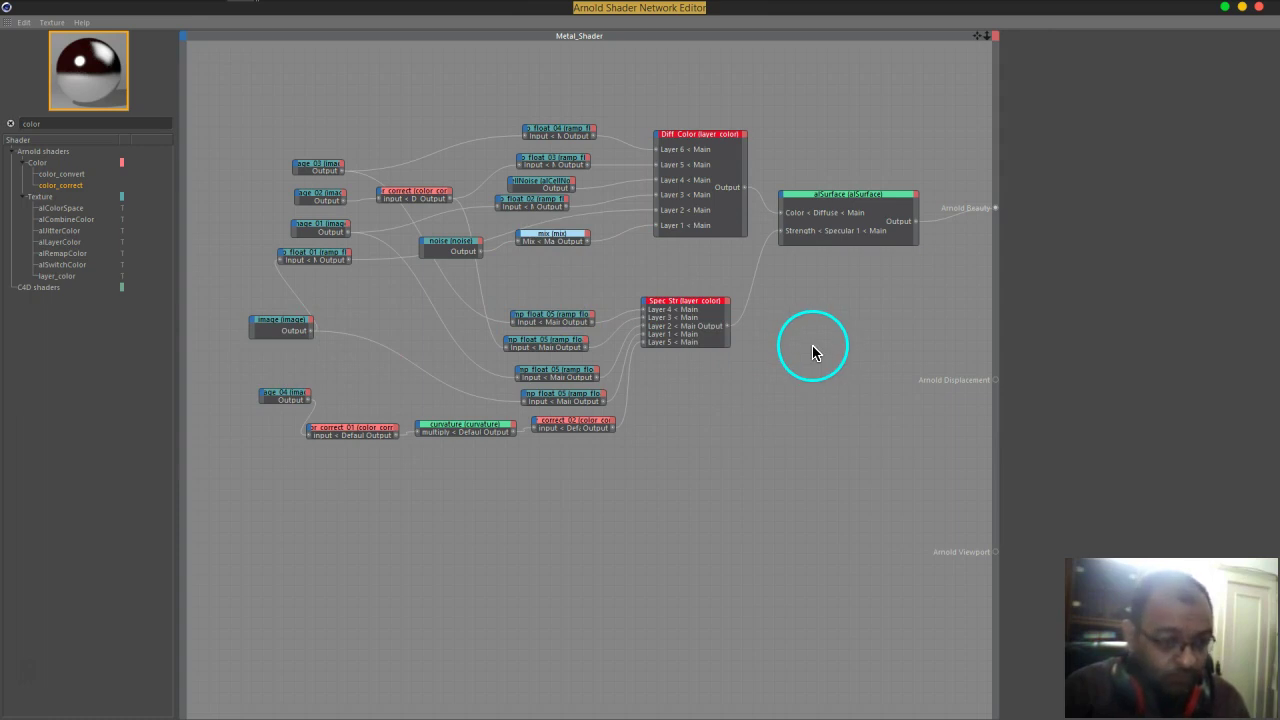
left_click_drag(560, 240, 574, 248)
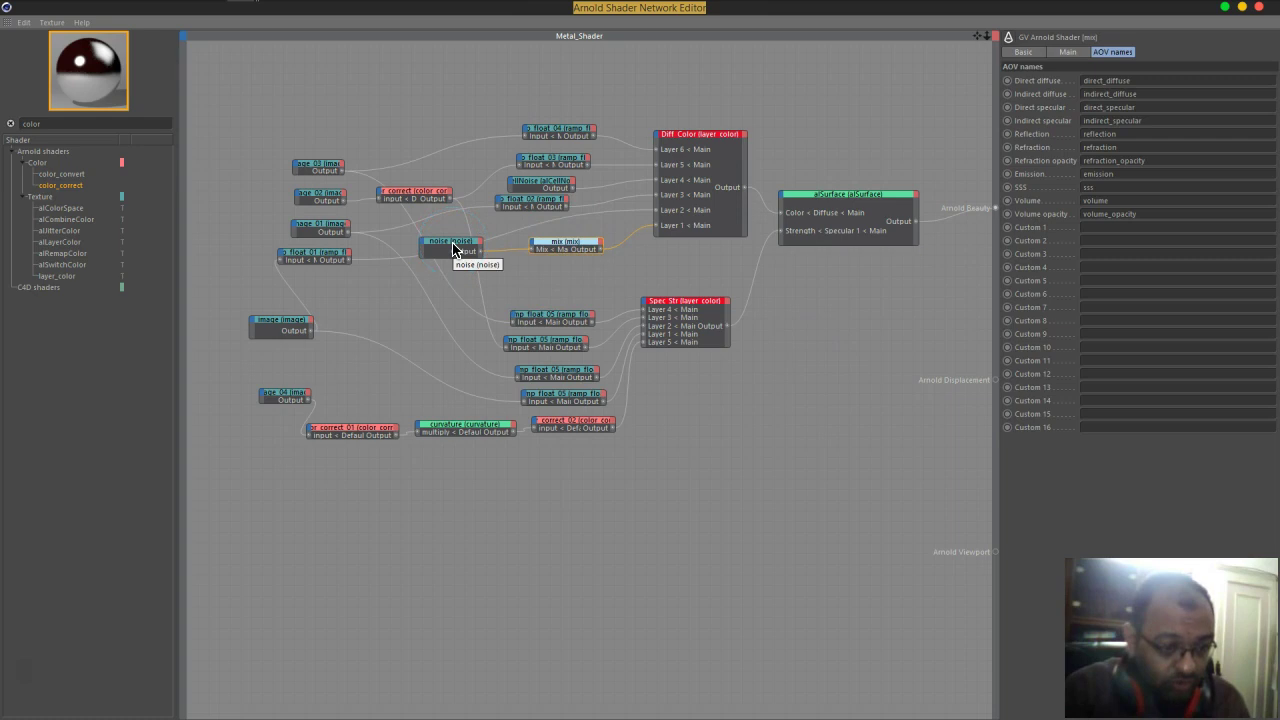
- Duplicate the connected noise and mix nodes together into the empty area below Spec Str
left_click(543, 249)
left_click(459, 249, "shift")
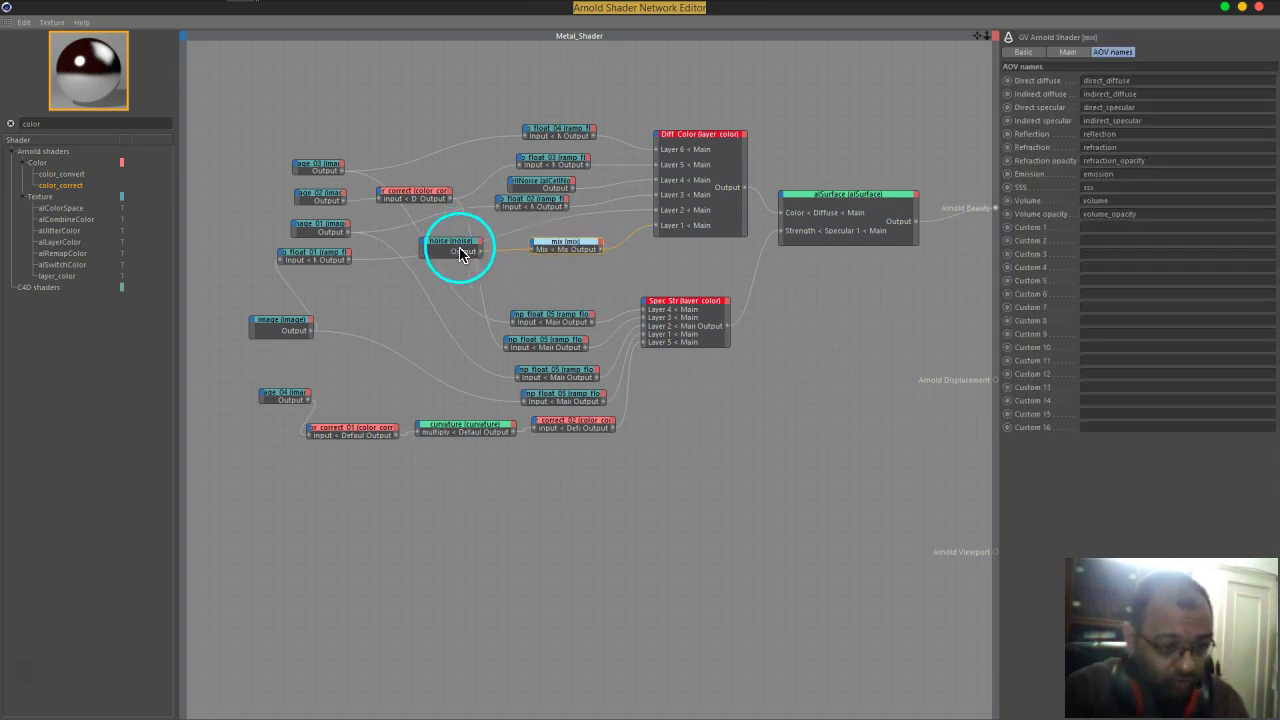
left_click_drag(456, 250, 678, 443)
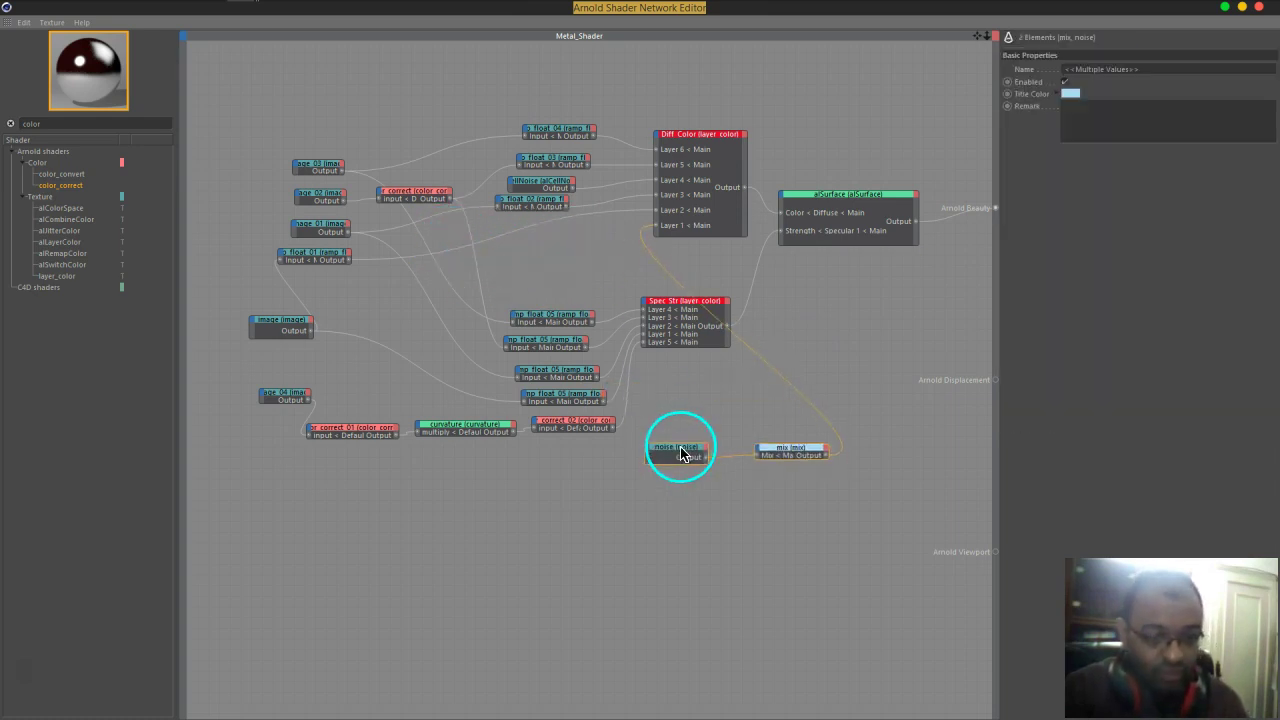
key("ctrl+z")
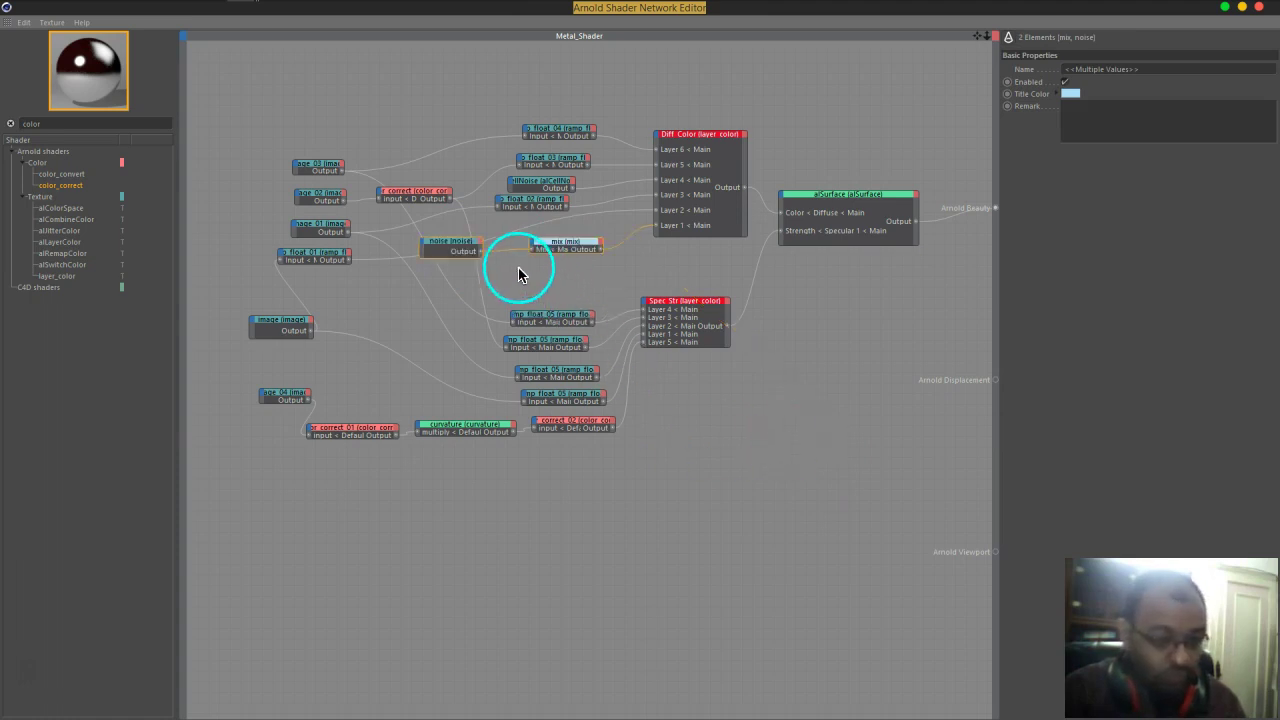
left_click_drag(463, 249, 792, 435, "ctrl")
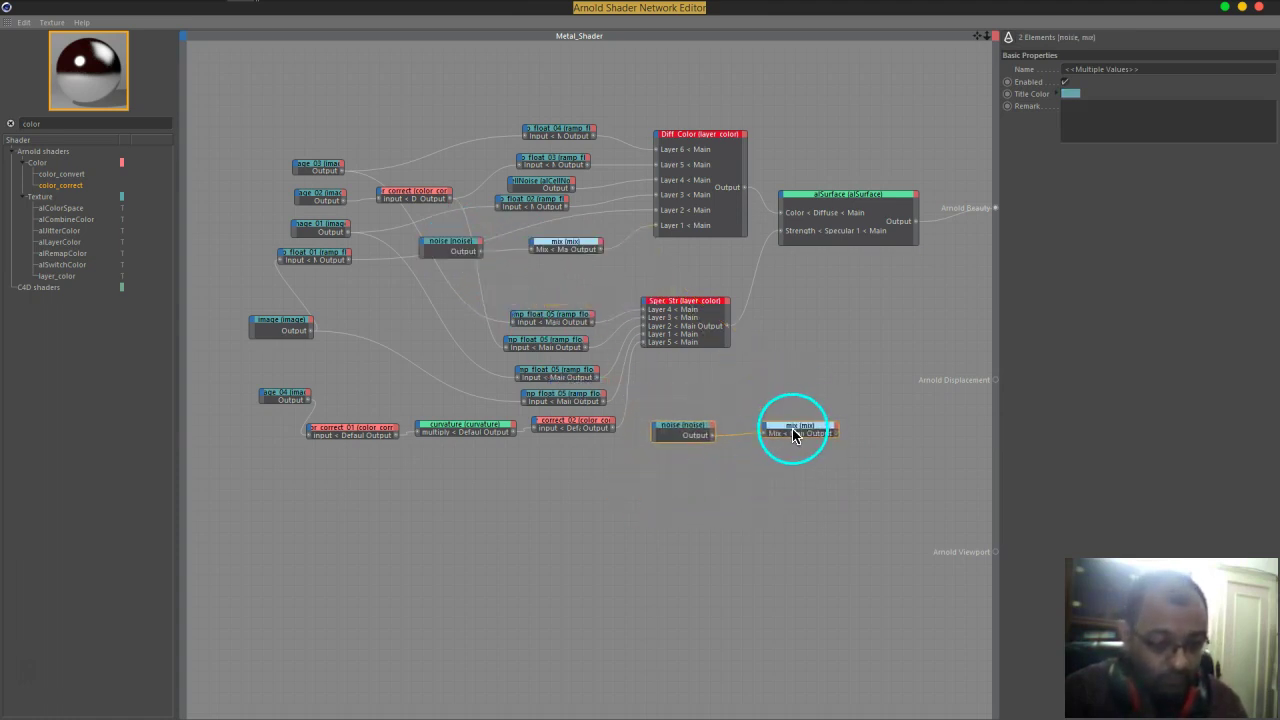
left_click(814, 371)
- Restore the shader network editor beside the render window and place a copy of the alCellNoise node above the duplicated mix node
left_click_drag(977, 20, 526, 77)
middle_click_drag(589, 331, 472, 340)
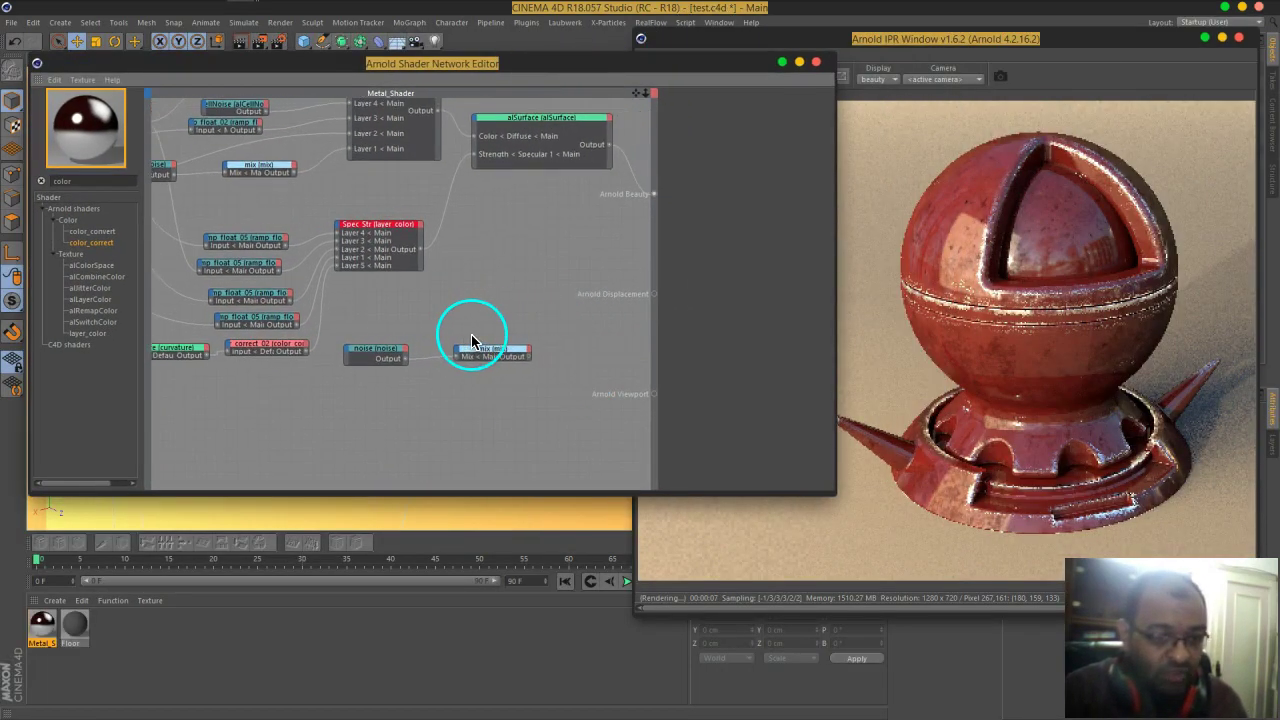
middle_click_drag(452, 245, 536, 287)
left_click(313, 150)
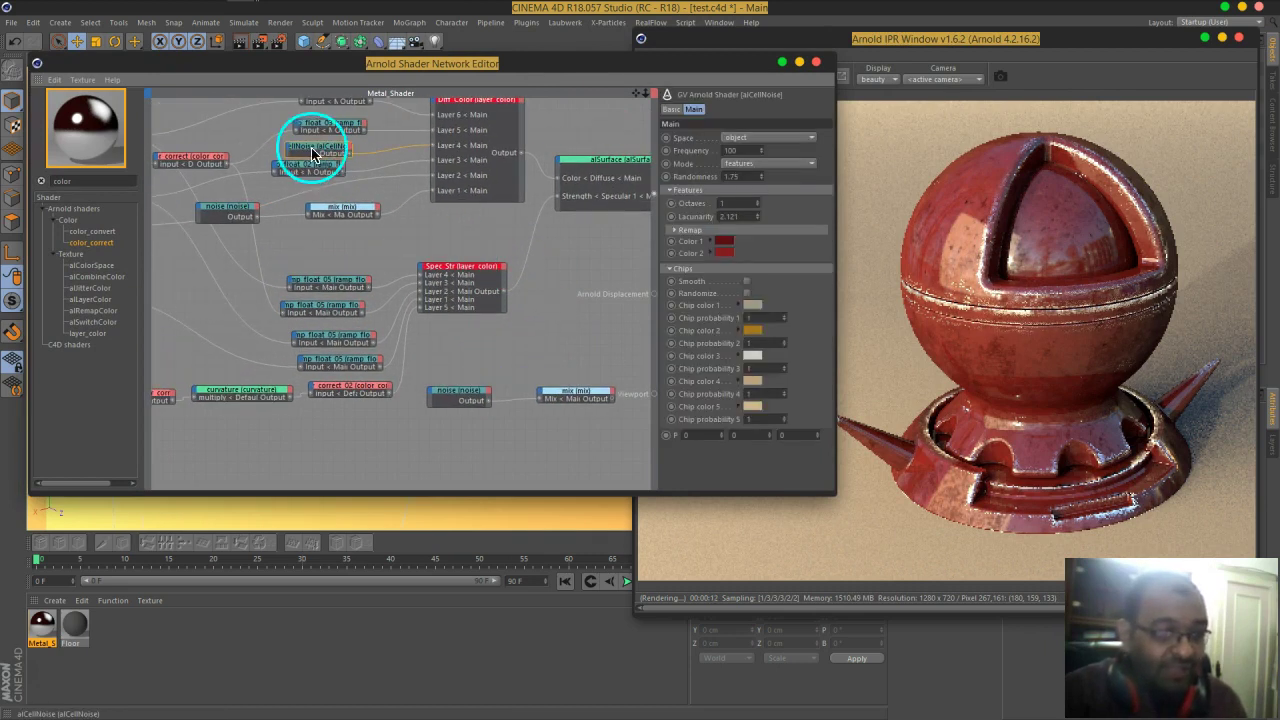
left_click_drag(318, 150, 416, 341)
middle_click_drag(420, 303, 570, 308)
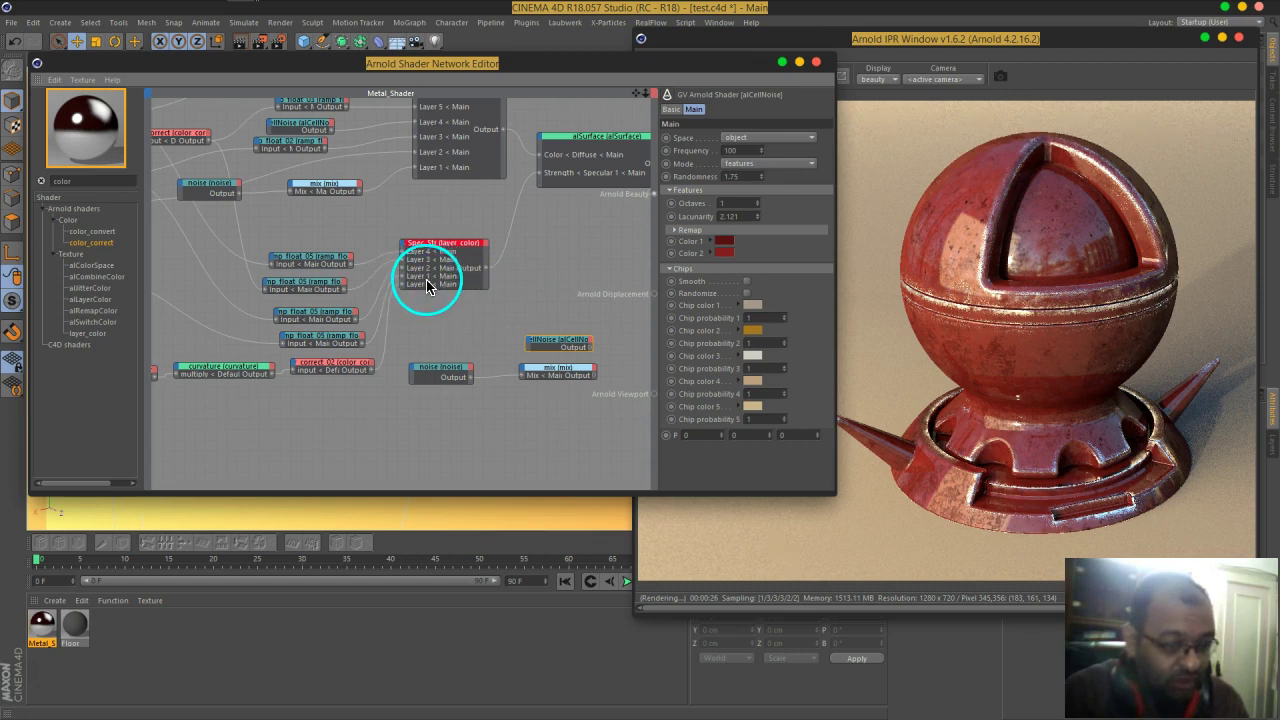
- Add a layer_color texture node to the network and connect its output to Arnold Beauty
left_click_drag(341, 312, 336, 311)
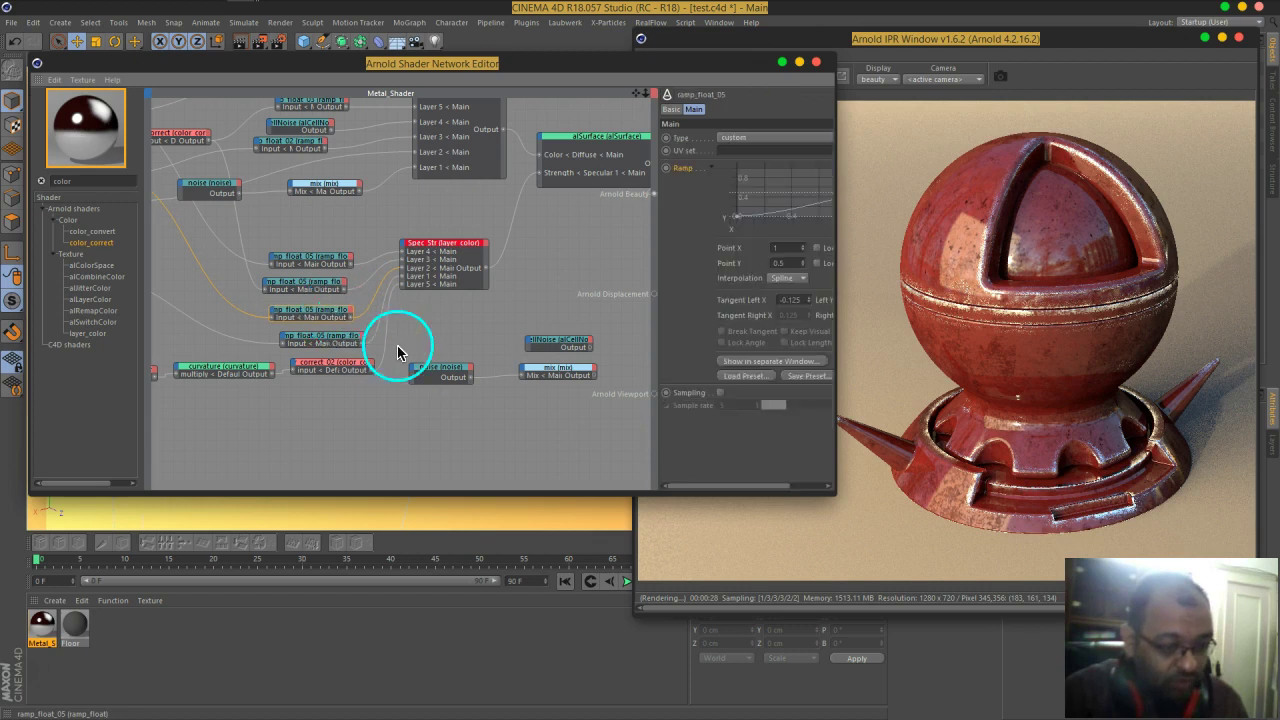
middle_click_drag(608, 337, 528, 340)
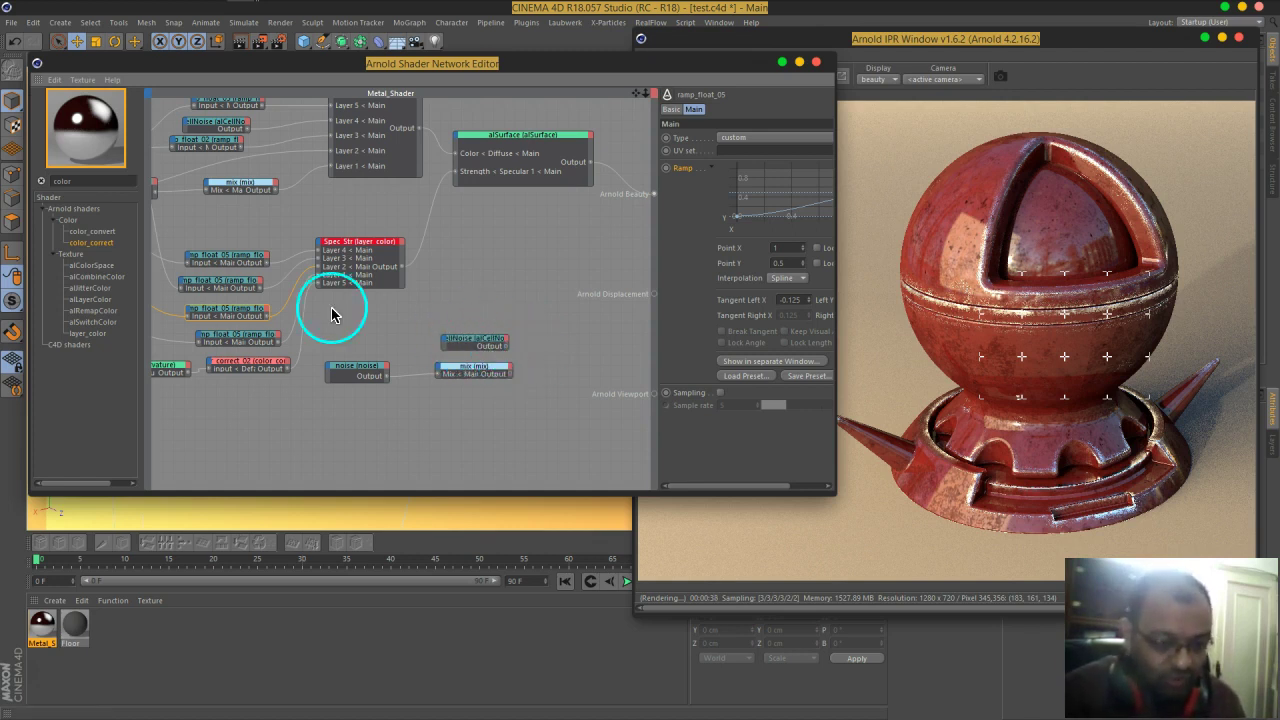
type("lay")
left_click(100, 285)
left_click_drag(98, 290, 653, 194)
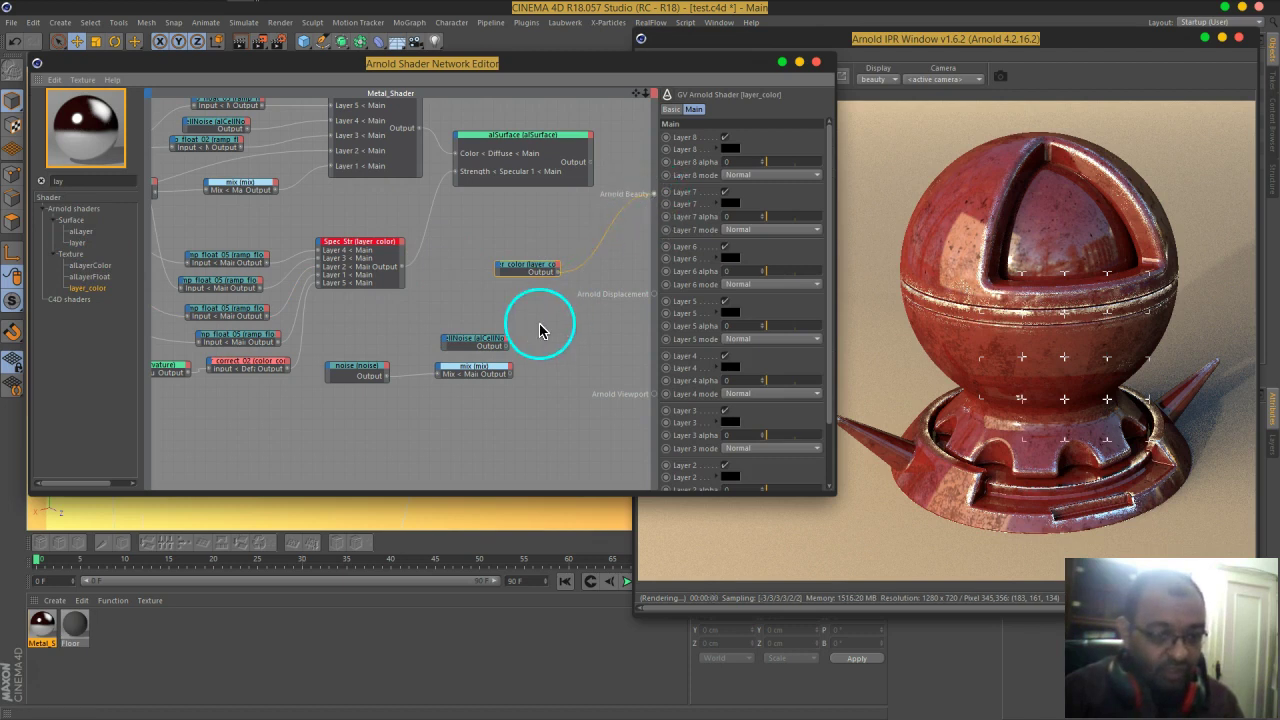
- Arrange the copied alCellNoise, noise and mix nodes beside the input side of the new layer_color node
left_click_drag(471, 343, 451, 300)
left_click_drag(522, 265, 547, 292)
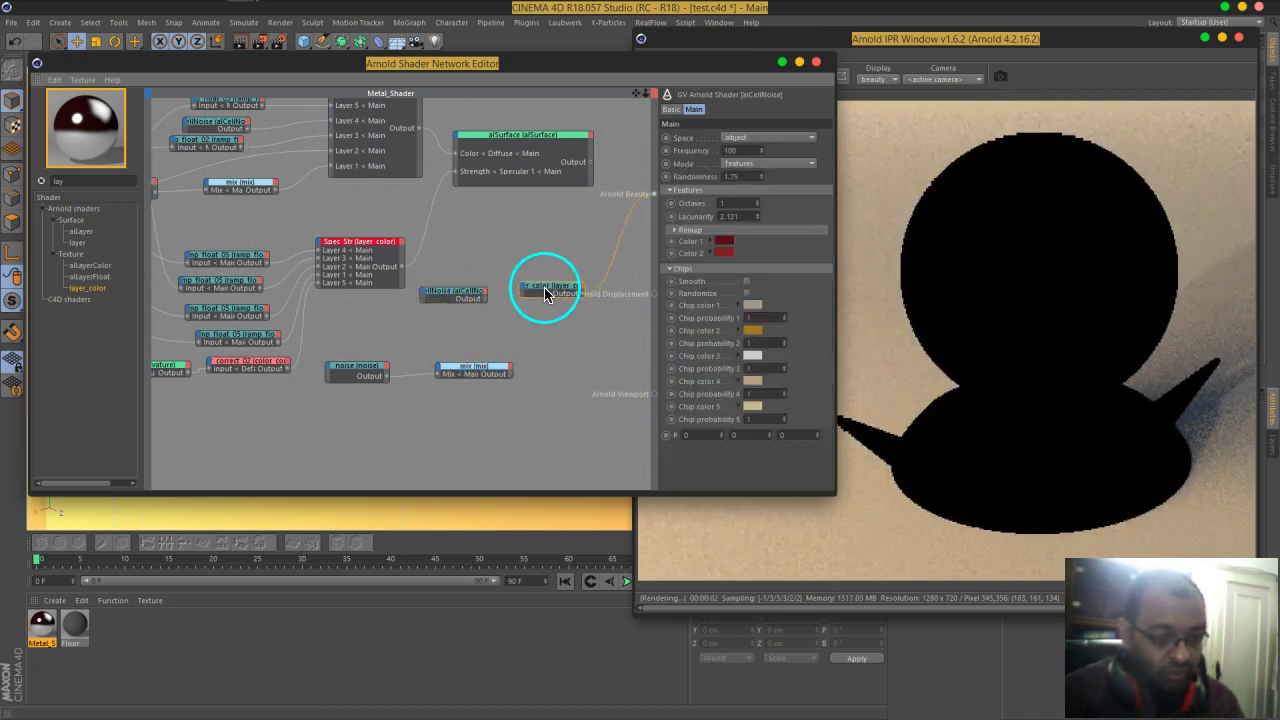
left_click(471, 366)
left_click(371, 371, "shift")
left_click_drag(371, 371, 380, 331)
left_click(531, 346)
- Connect the copied mix node to Layer 1 and the copied alCellNoise node to Layer 2 of the new layer_color node
left_click_drag(521, 345, 543, 294)
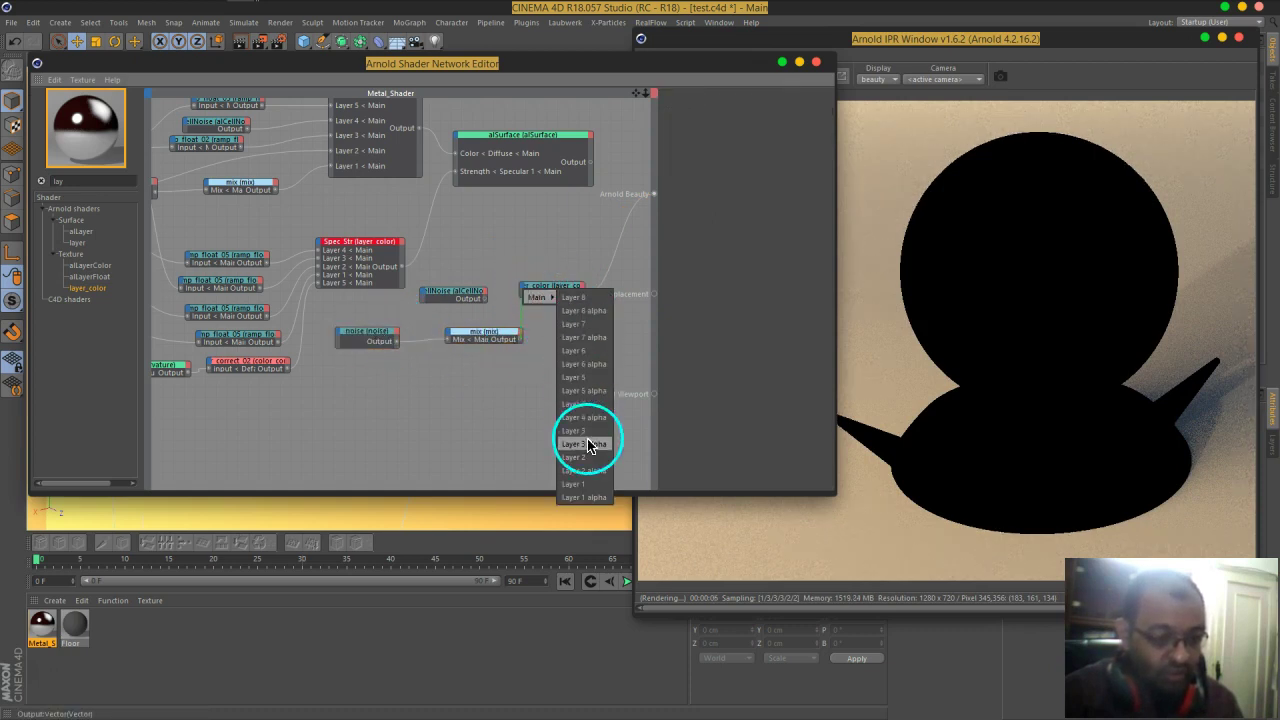
left_click(591, 480)
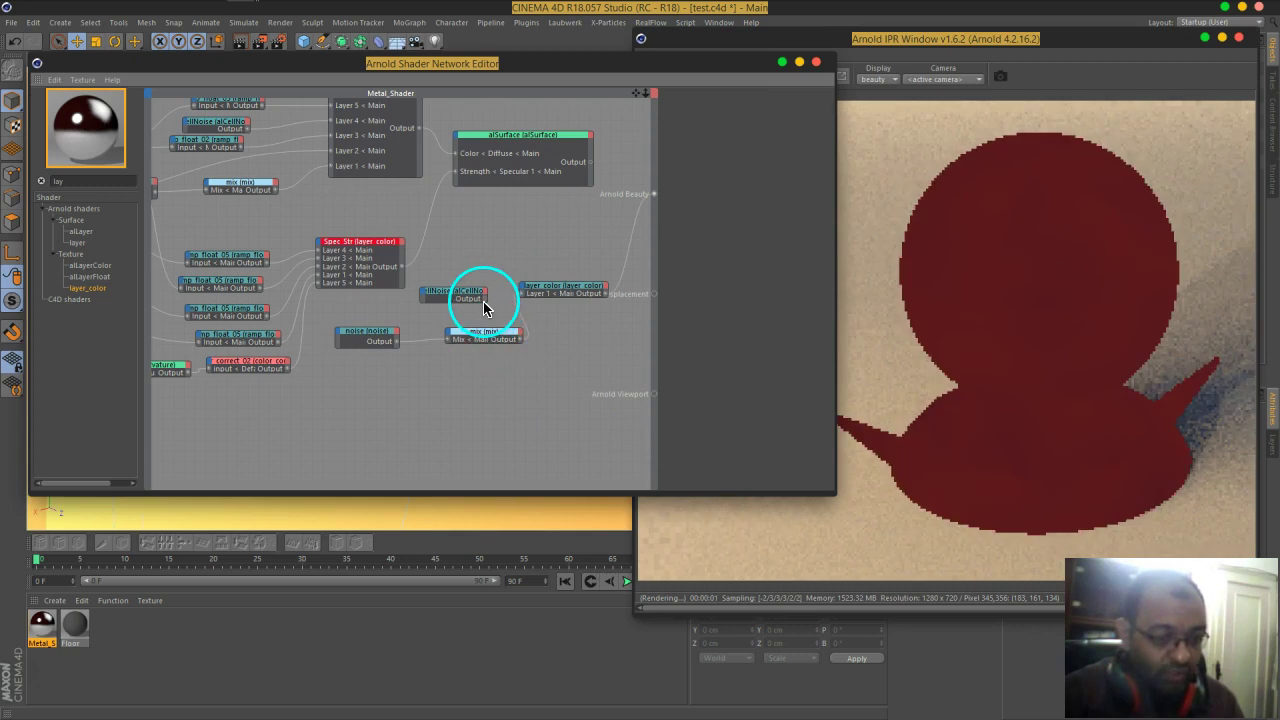
left_click_drag(487, 306, 527, 296)
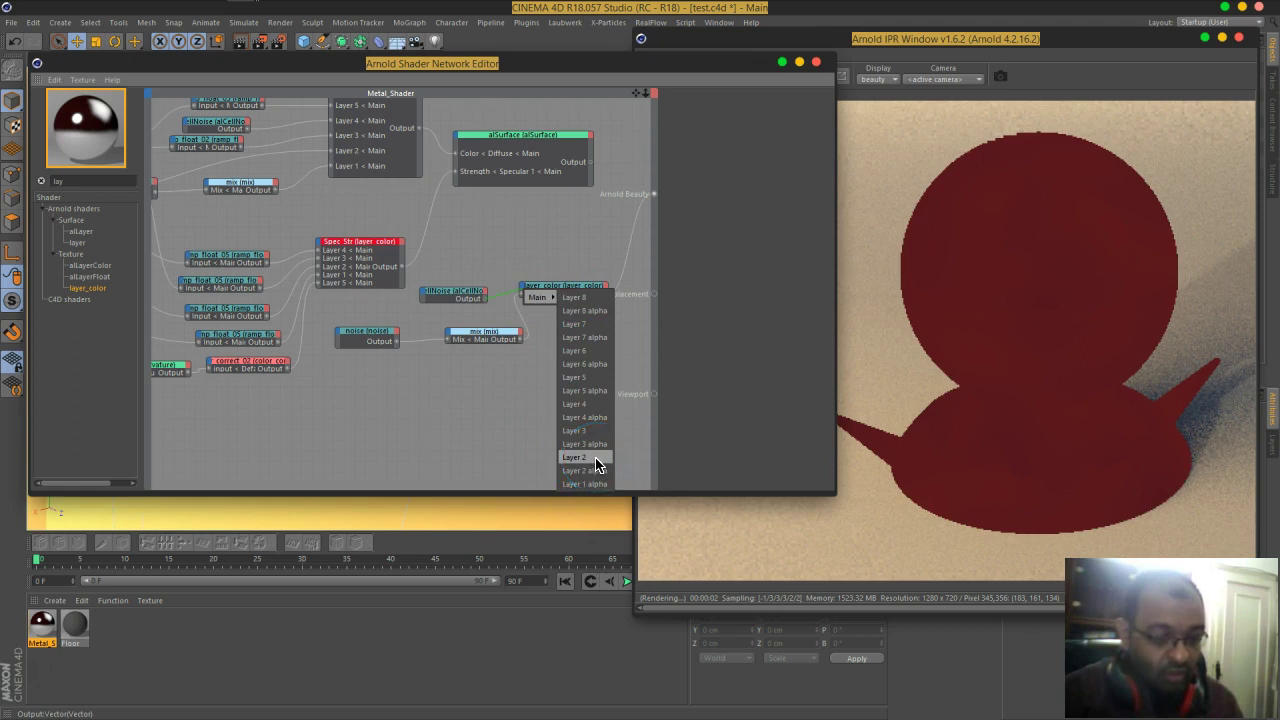
left_click(596, 458)
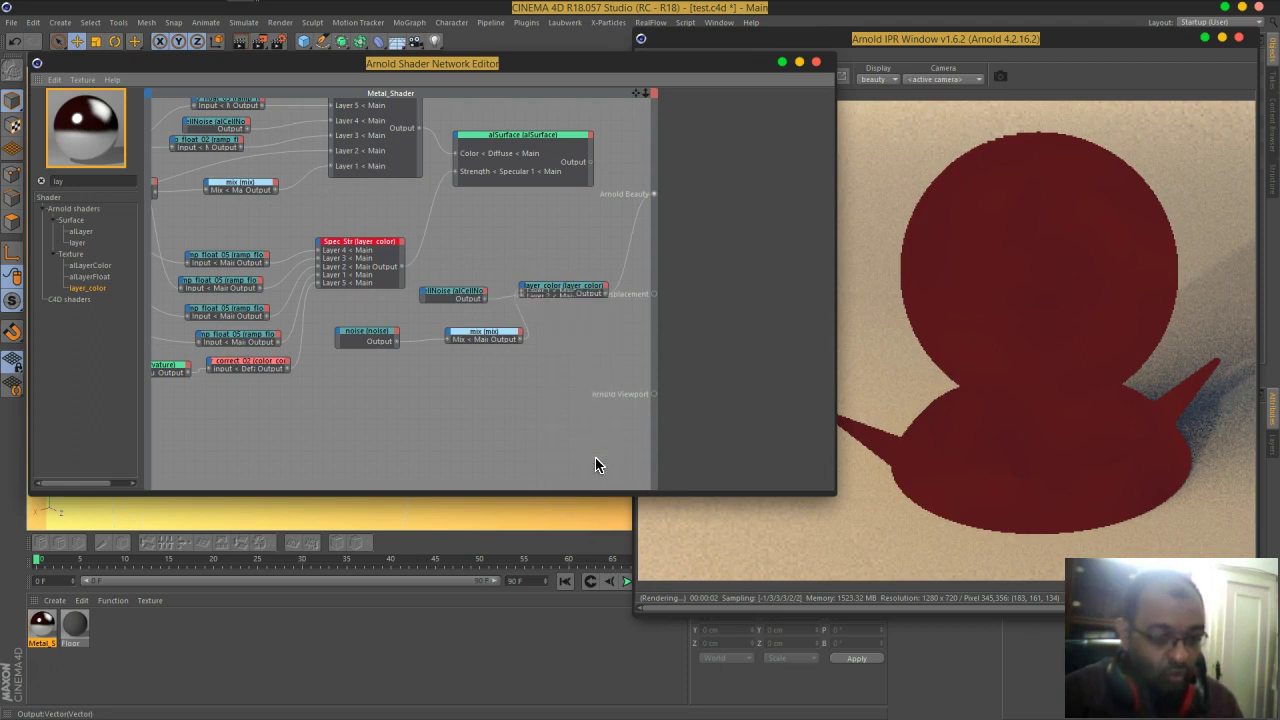
- Set Layer 2 of the new layer_color node to Multiply mode with an alpha of 0.12
left_click(552, 297)
scroll(776, 414, "down", 3)
left_click_drag(779, 436, 871, 429)
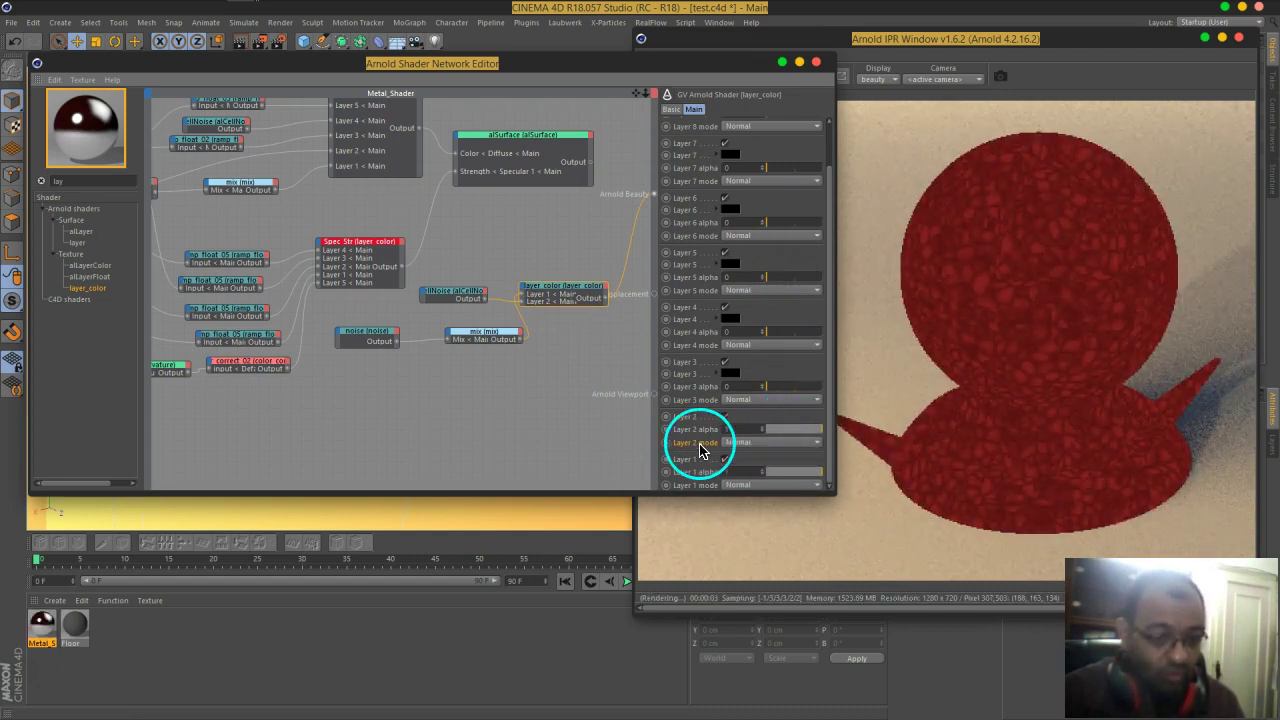
left_click(748, 442)
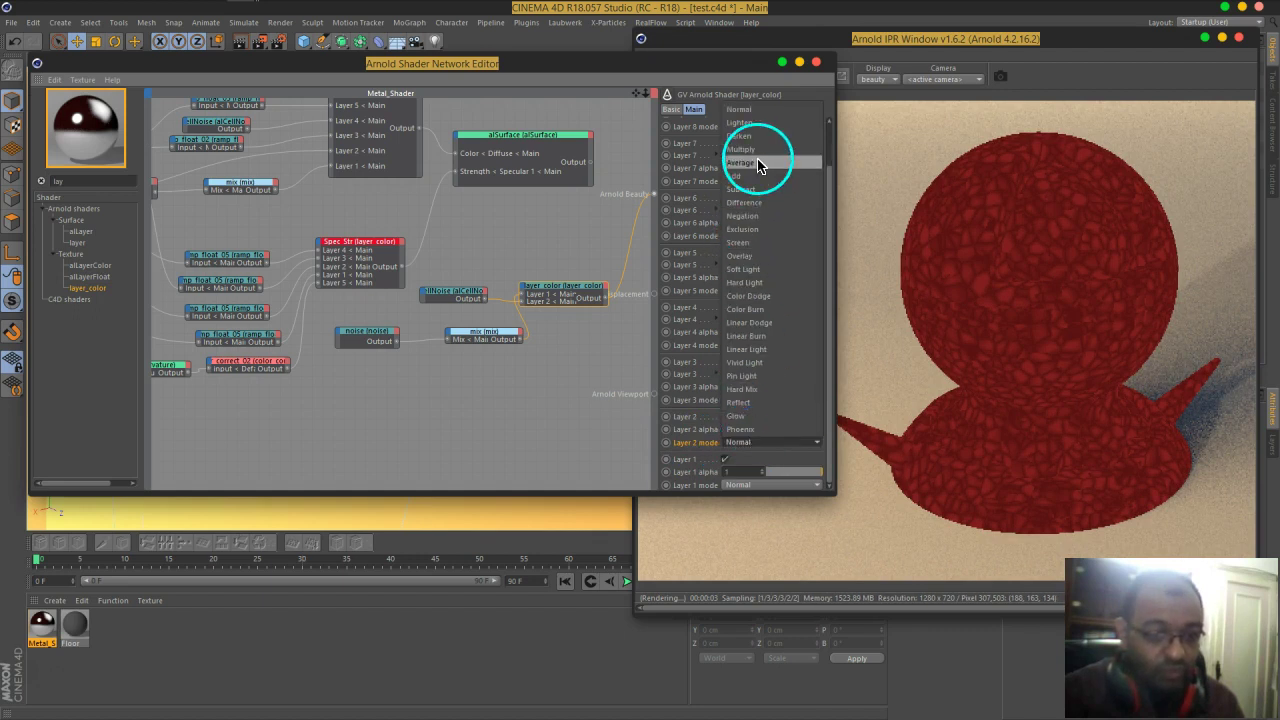
left_click(757, 149)
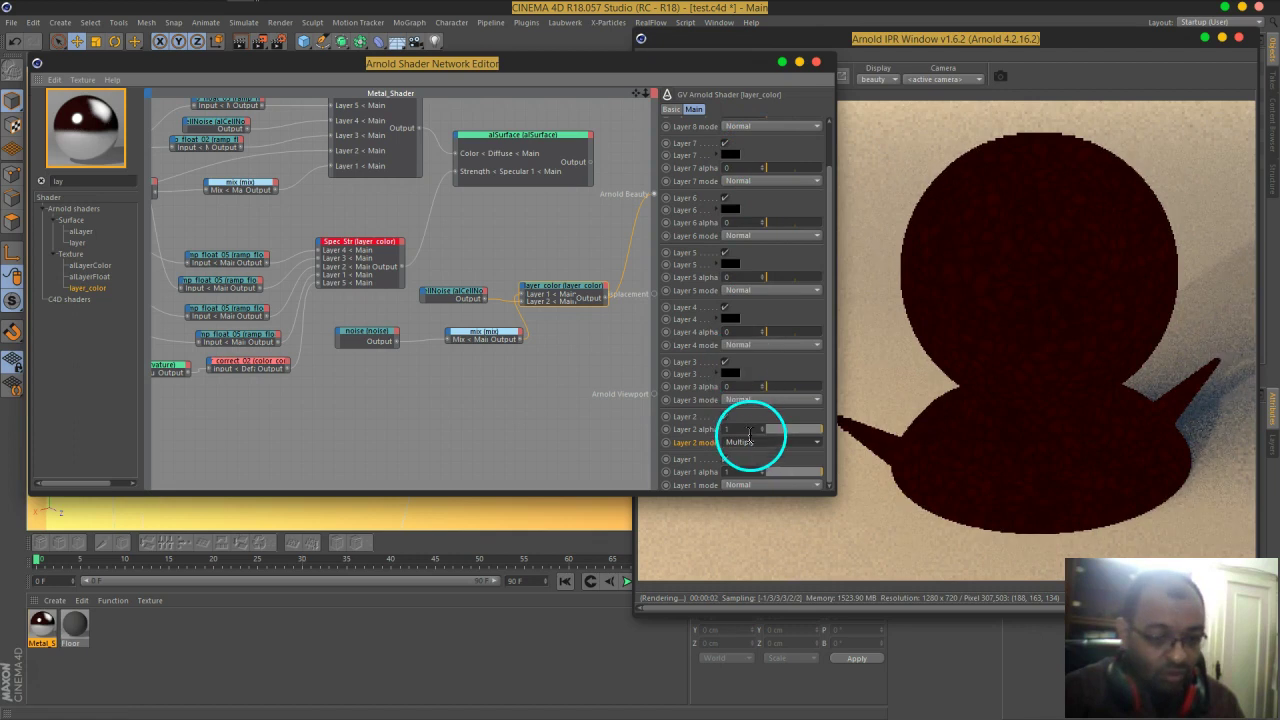
left_click_drag(800, 429, 777, 433)
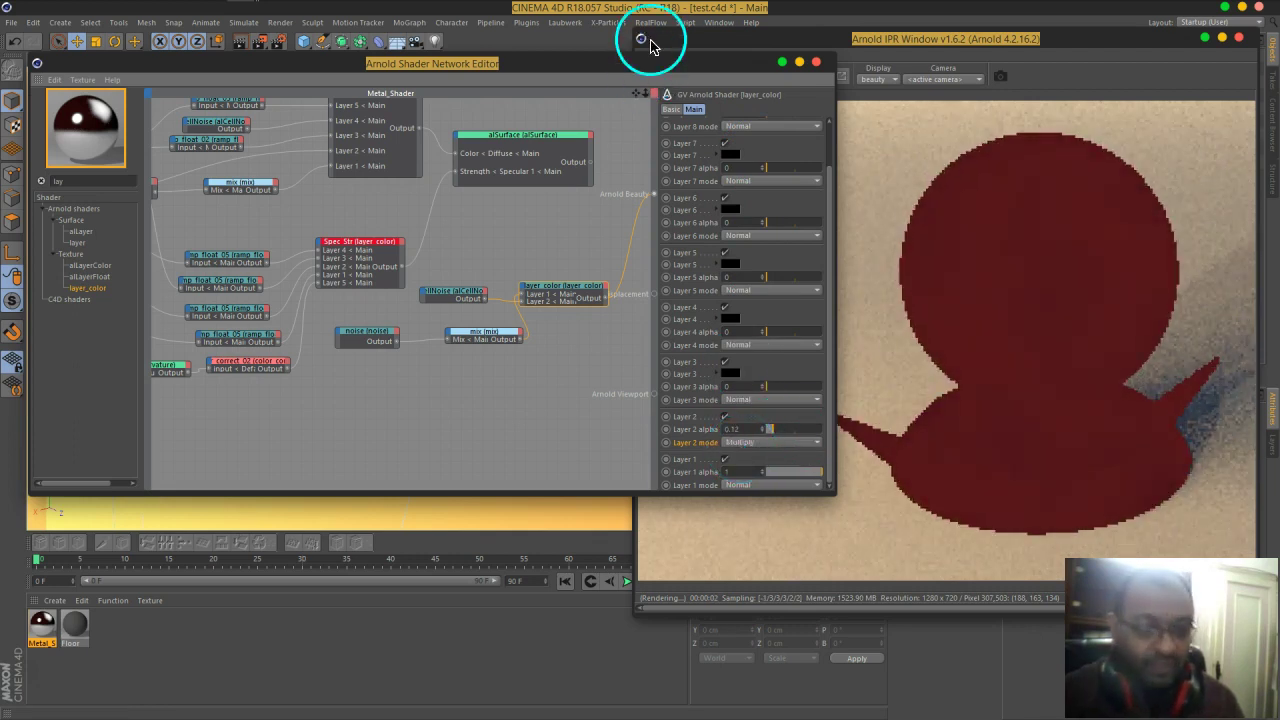
- Connect the new layer_color node to Specular 1 Color of the alSurface node, and connect alSurface to Arnold Beauty
left_click_drag(634, 57, 576, 56)
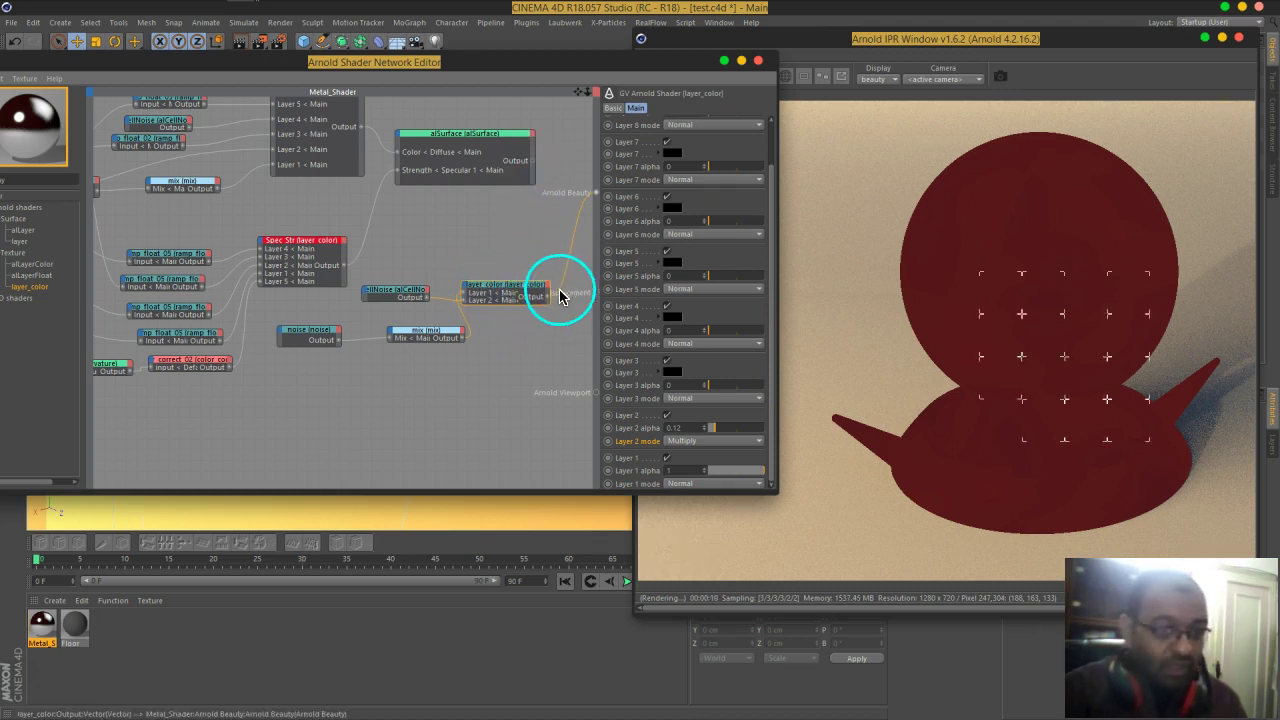
left_click_drag(548, 303, 400, 139)
mouse_move(412, 141)
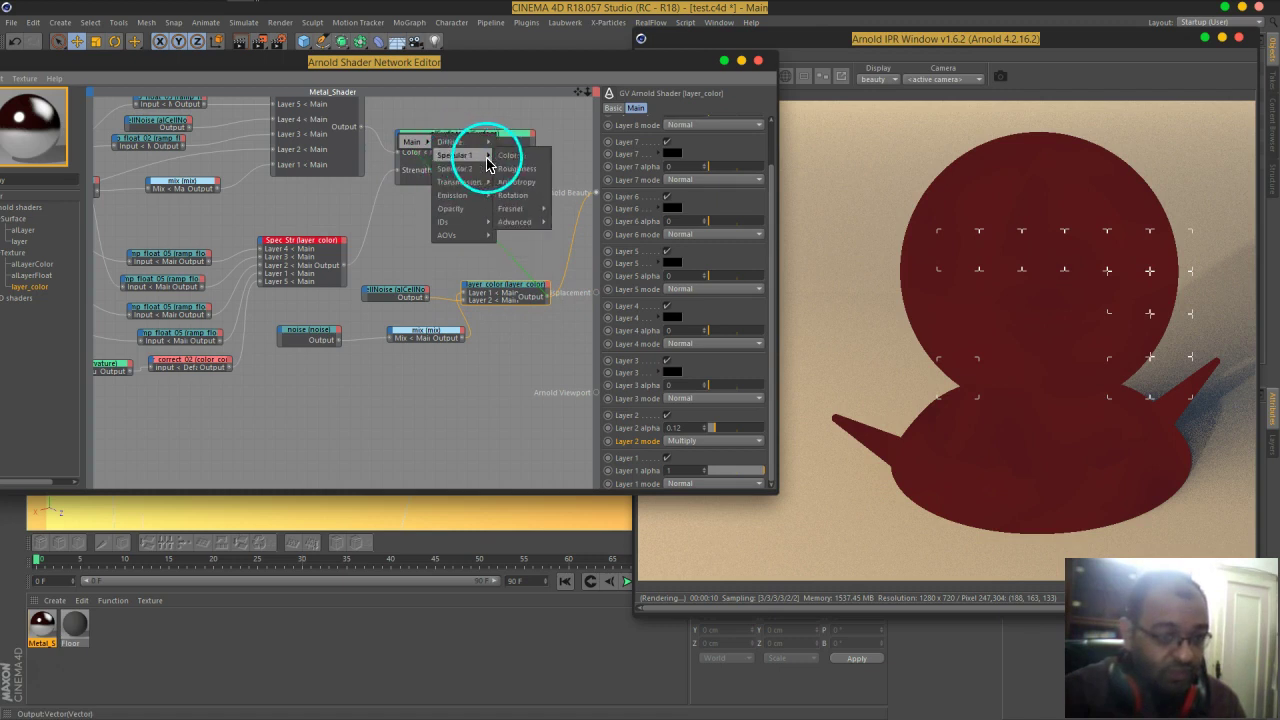
left_click(509, 155)
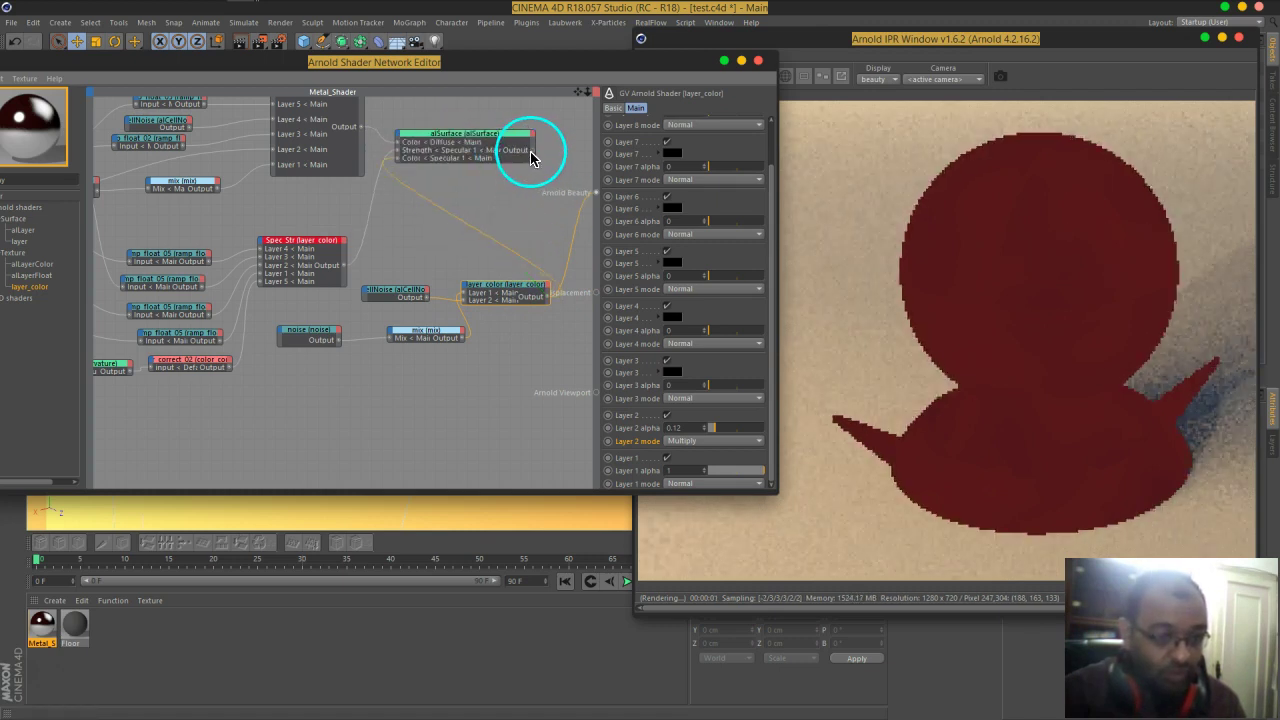
left_click_drag(595, 197, 595, 197)
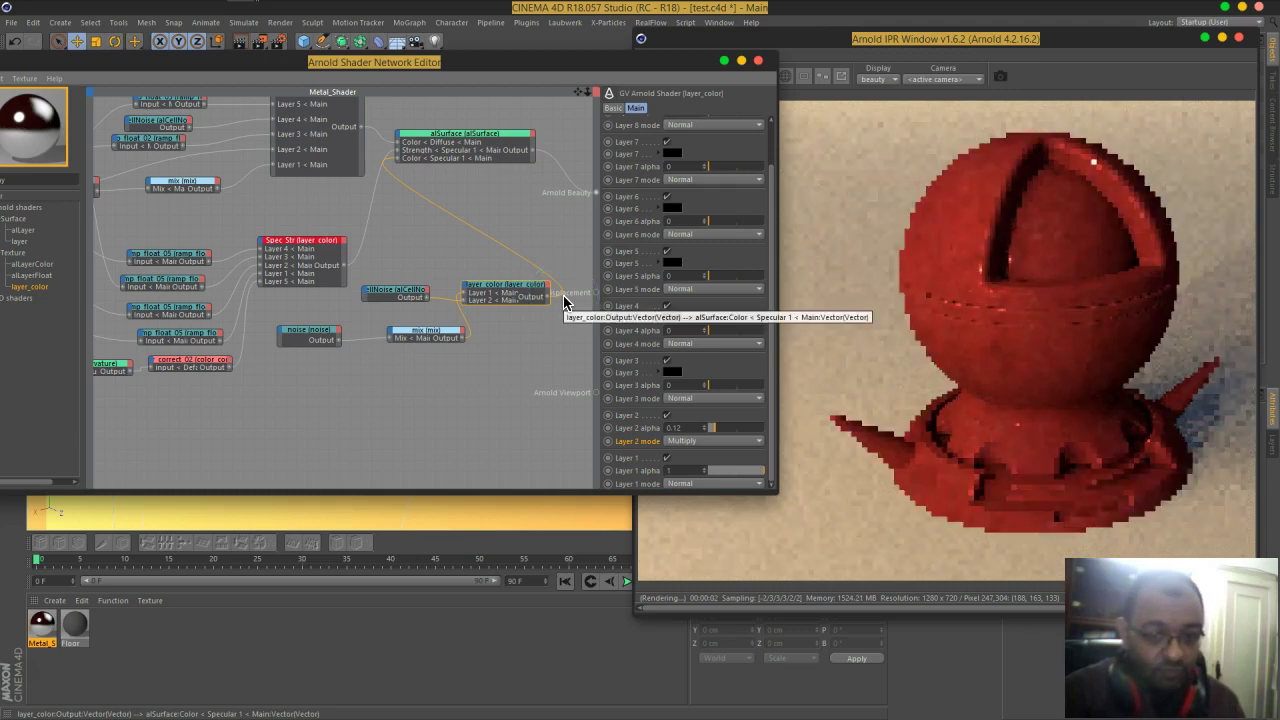
left_click(506, 324)
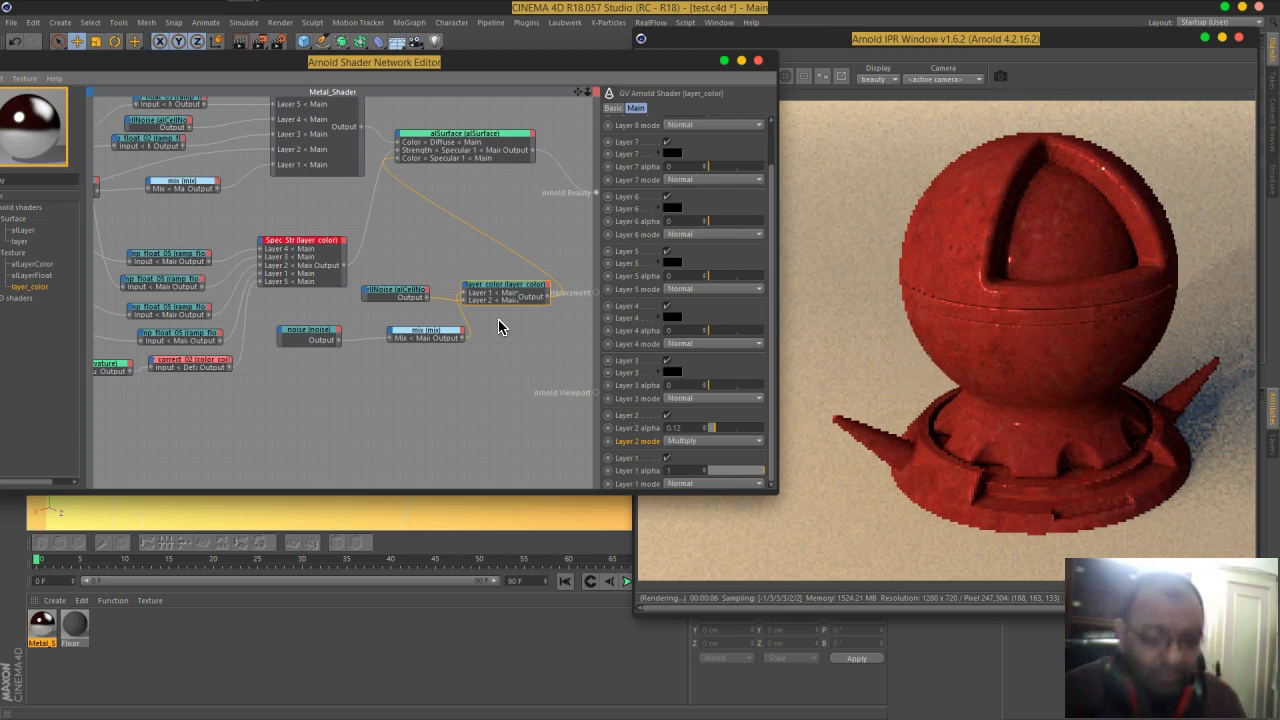
- Try Screen mode for Layer 2 of the new layer_color node, and set it back to Multiply
left_click(400, 288)
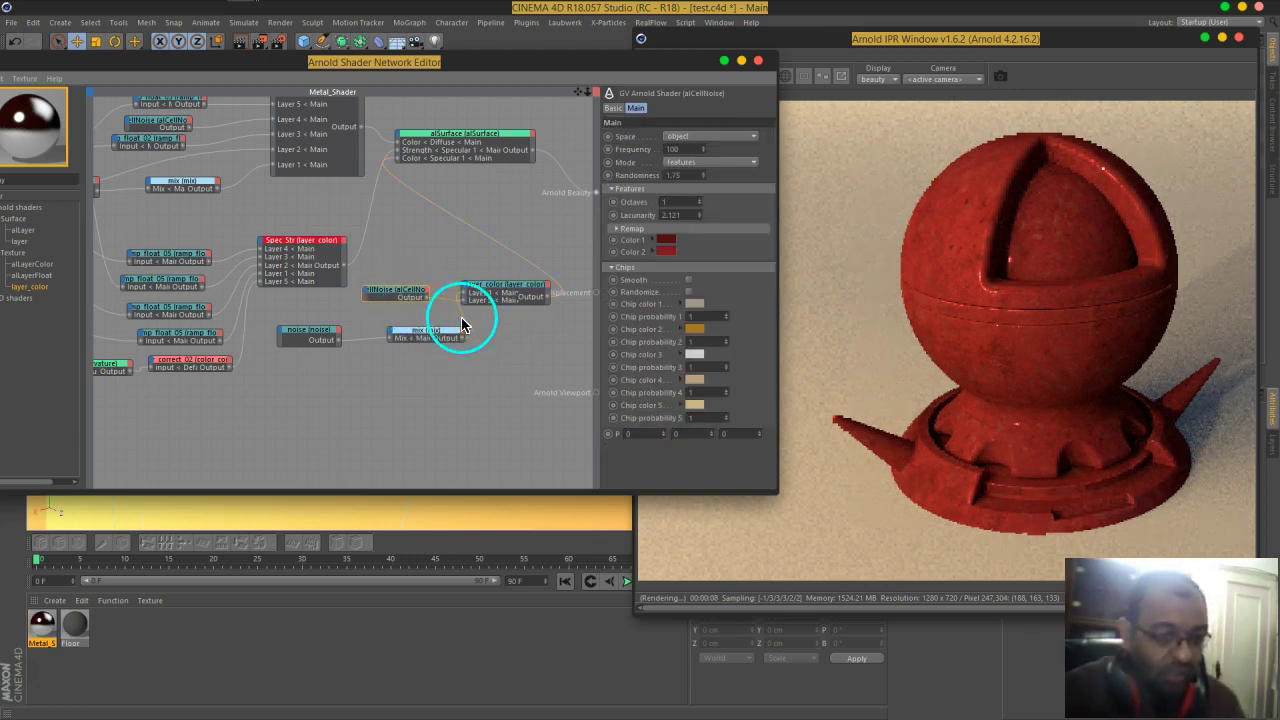
left_click(490, 287)
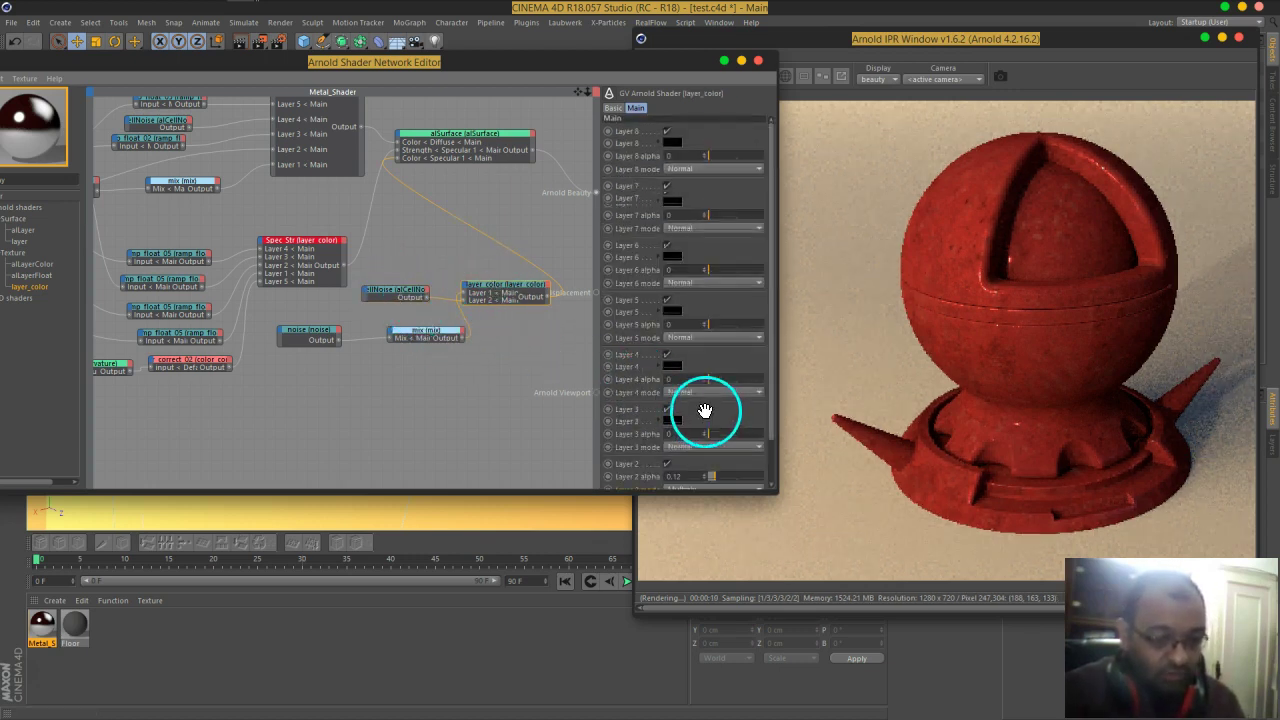
scroll(705, 413, "down", 2)
left_click(694, 441)
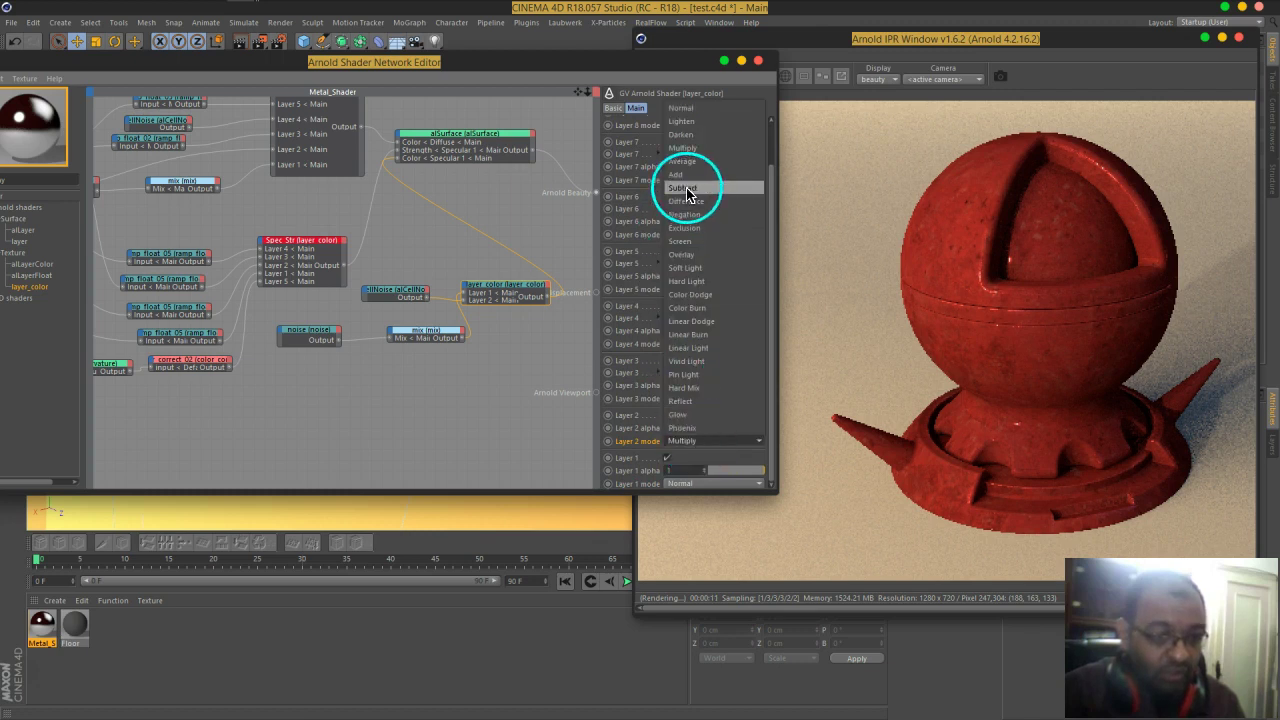
left_click(699, 242)
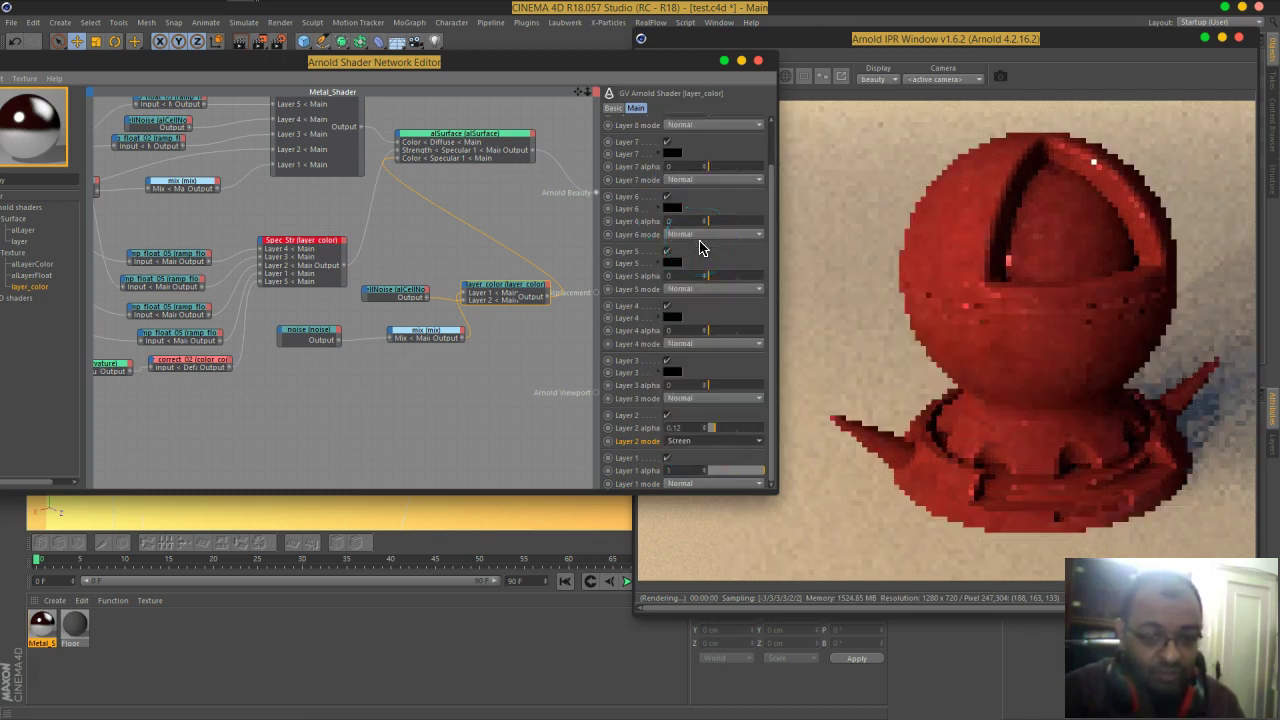
left_click(700, 441)
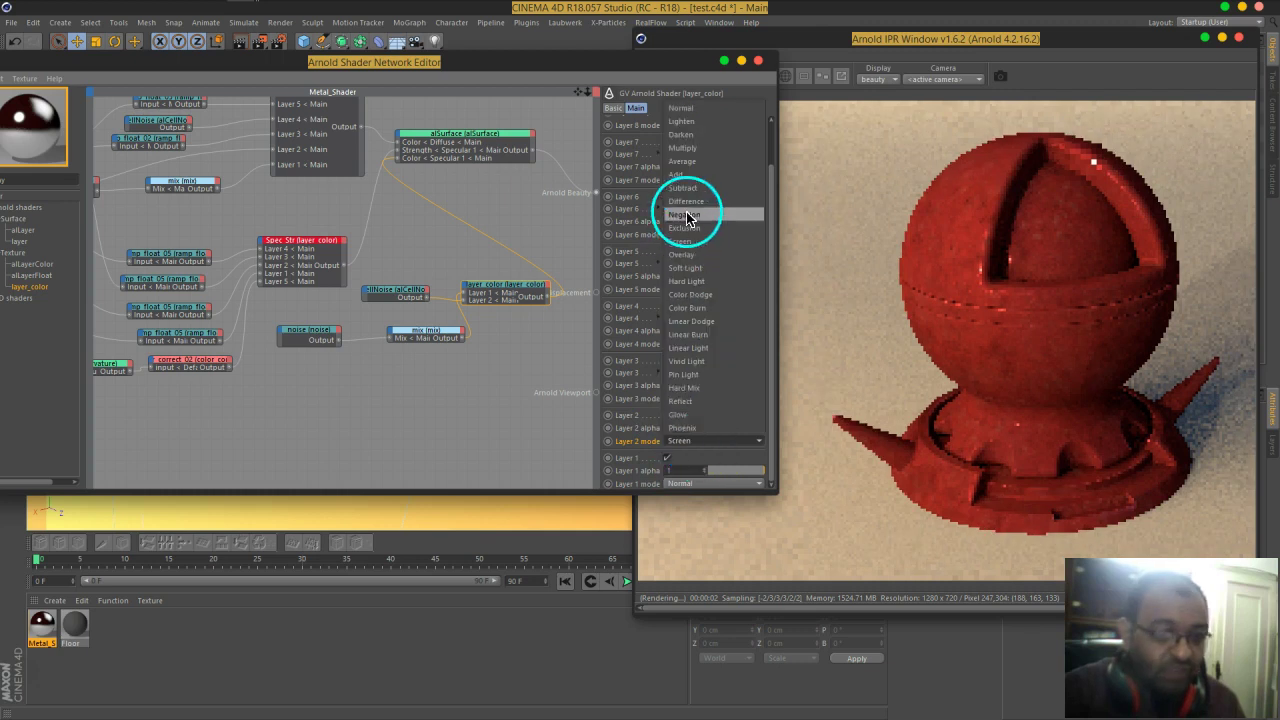
left_click(698, 150)
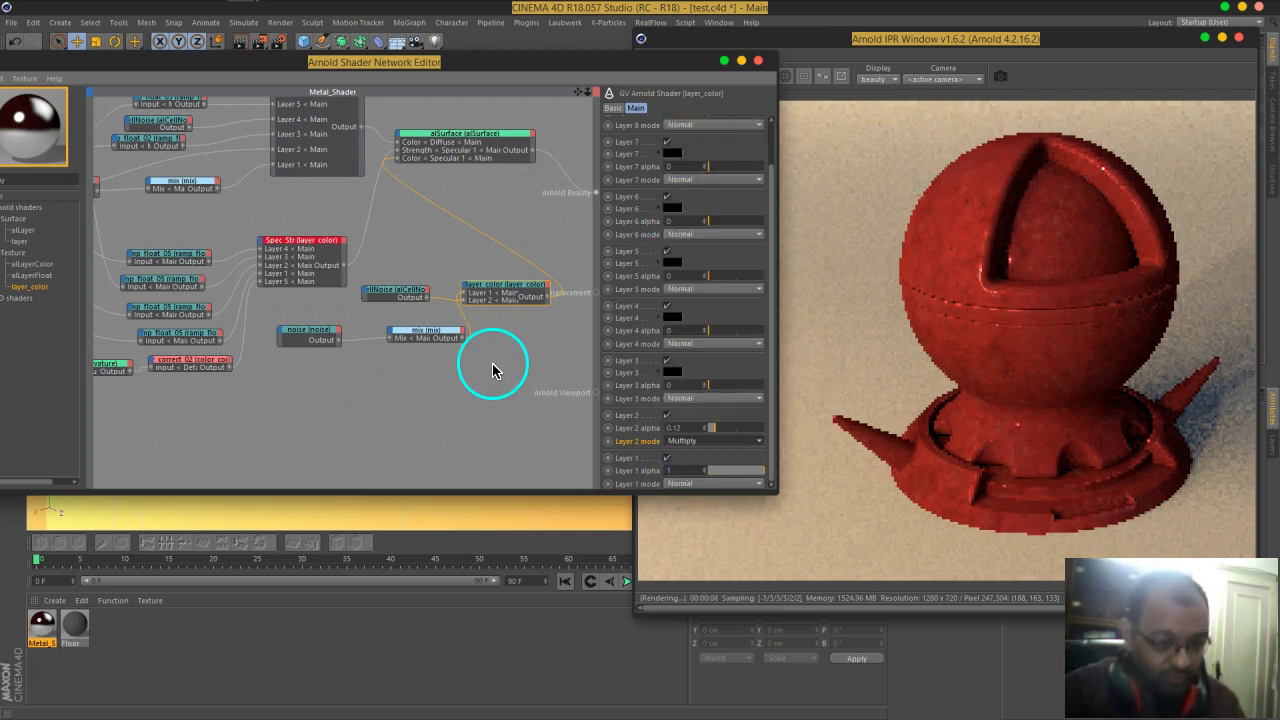
- Brighten the copied alCellNoise node's colours, setting Color 1 to 93% value and Color 2 to 94% value
left_click(397, 299)
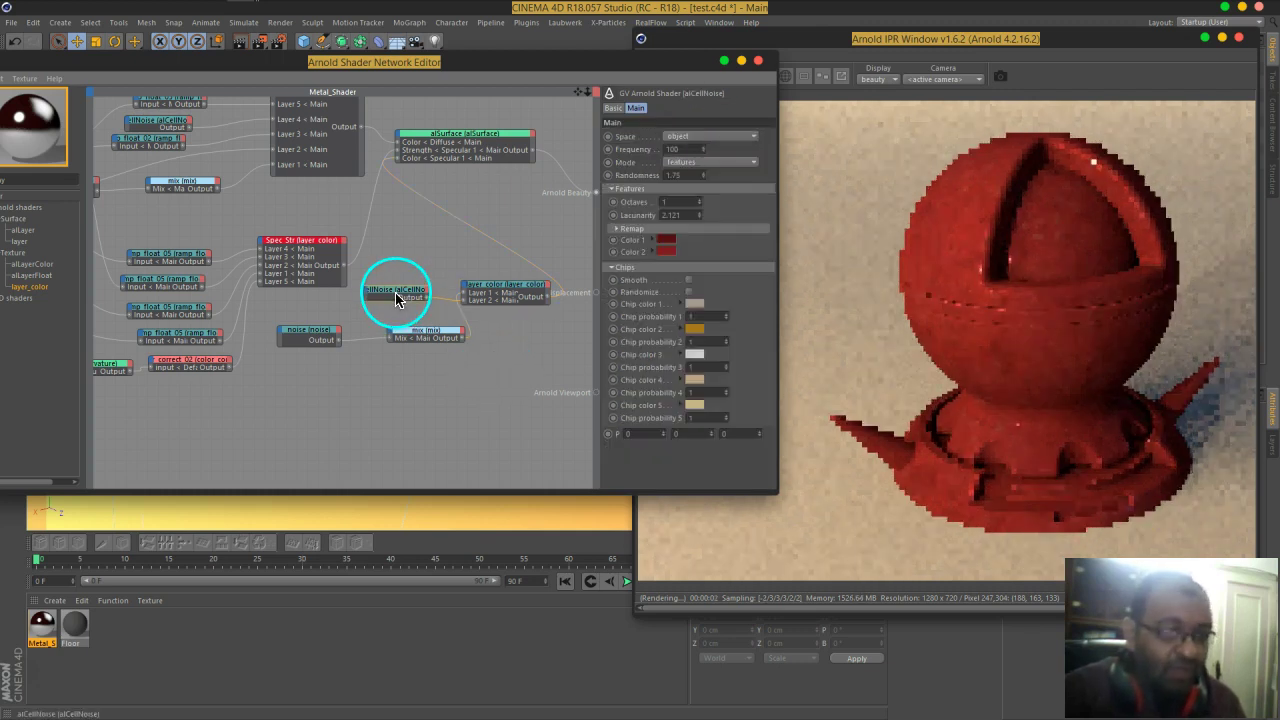
left_click(664, 242)
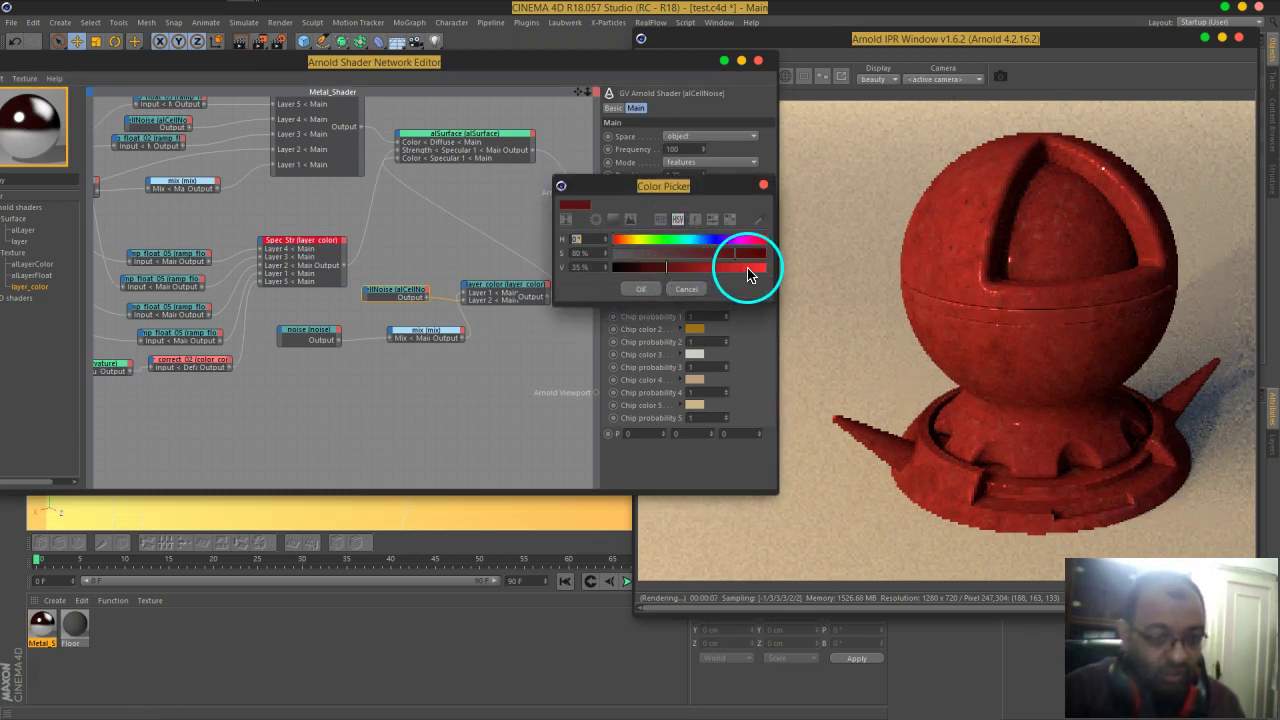
left_click(757, 274)
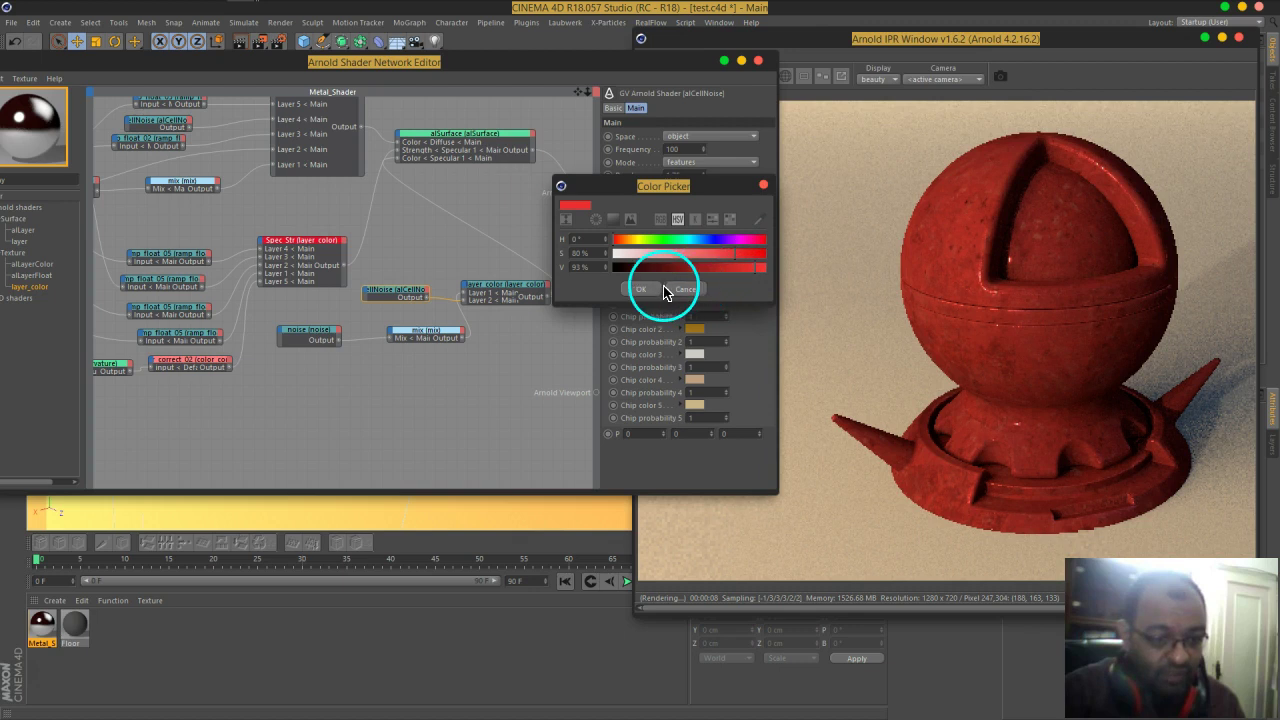
left_click(655, 289)
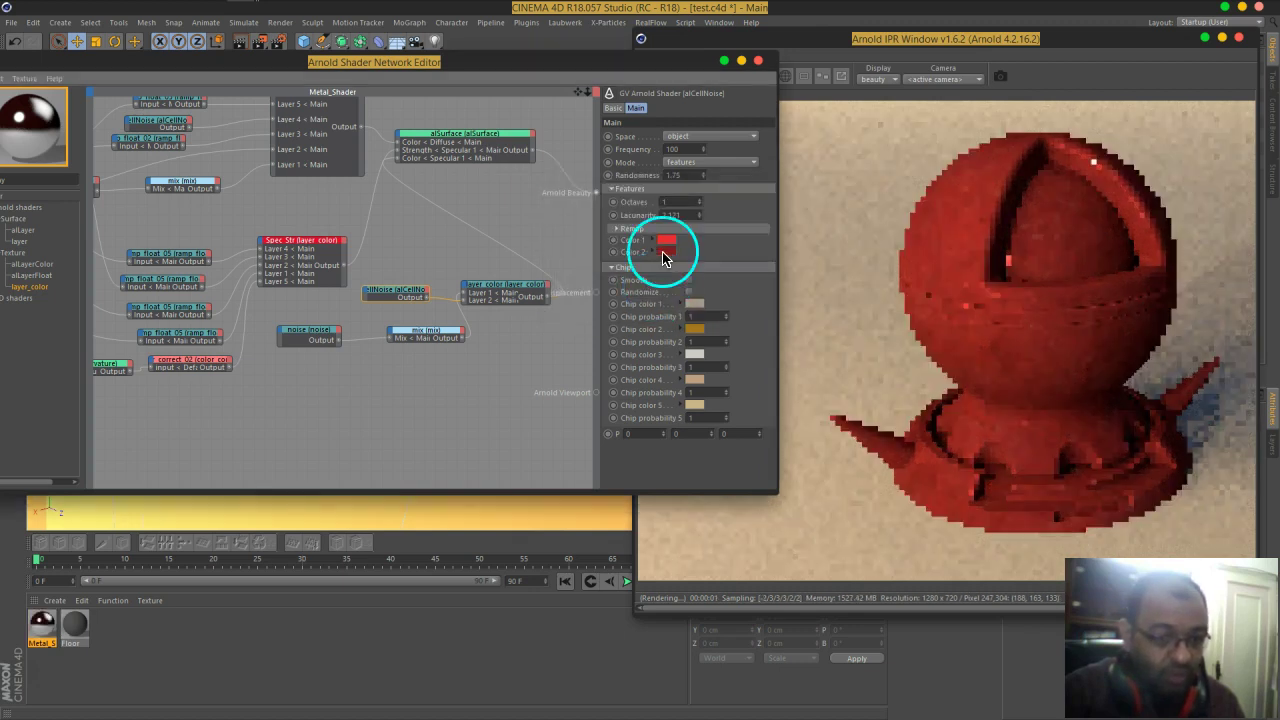
left_click(664, 253)
left_click(757, 279)
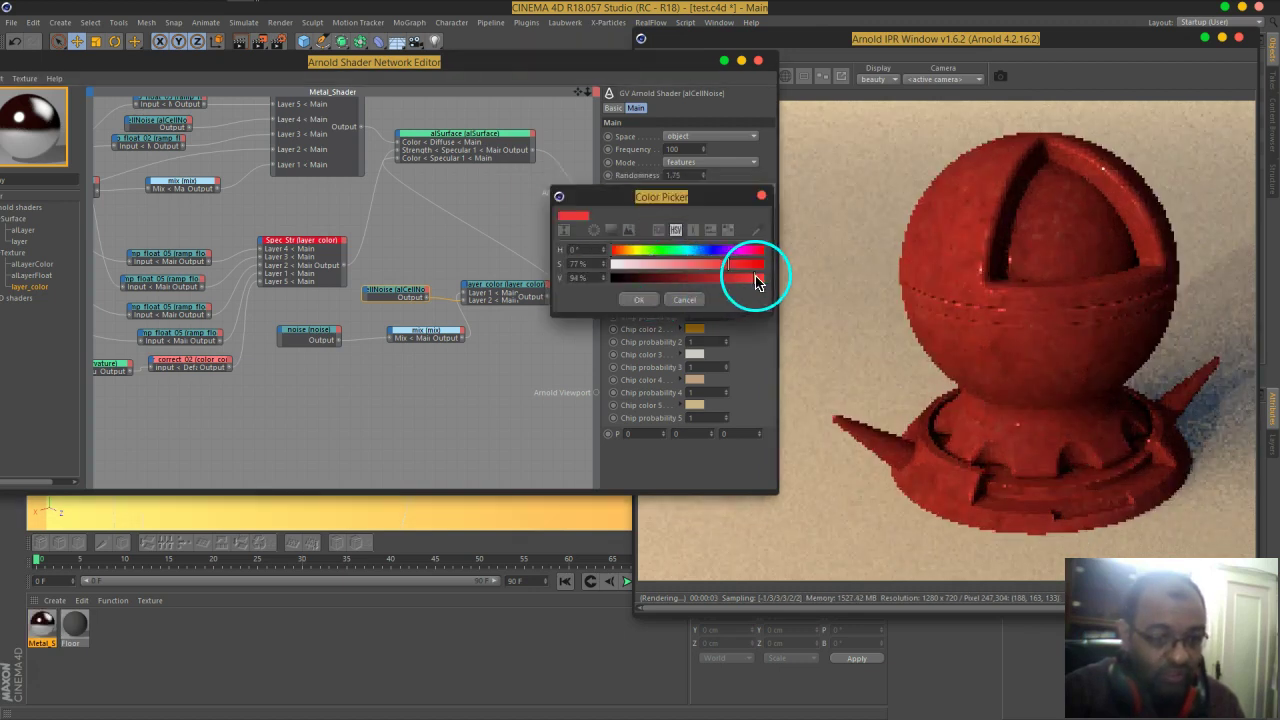
left_click(638, 299)
left_click(580, 419)
- Brighten the copied mix node's colours, setting Input1 to 94% value and Input2 to 93% value with 45% saturation
left_click(424, 337)
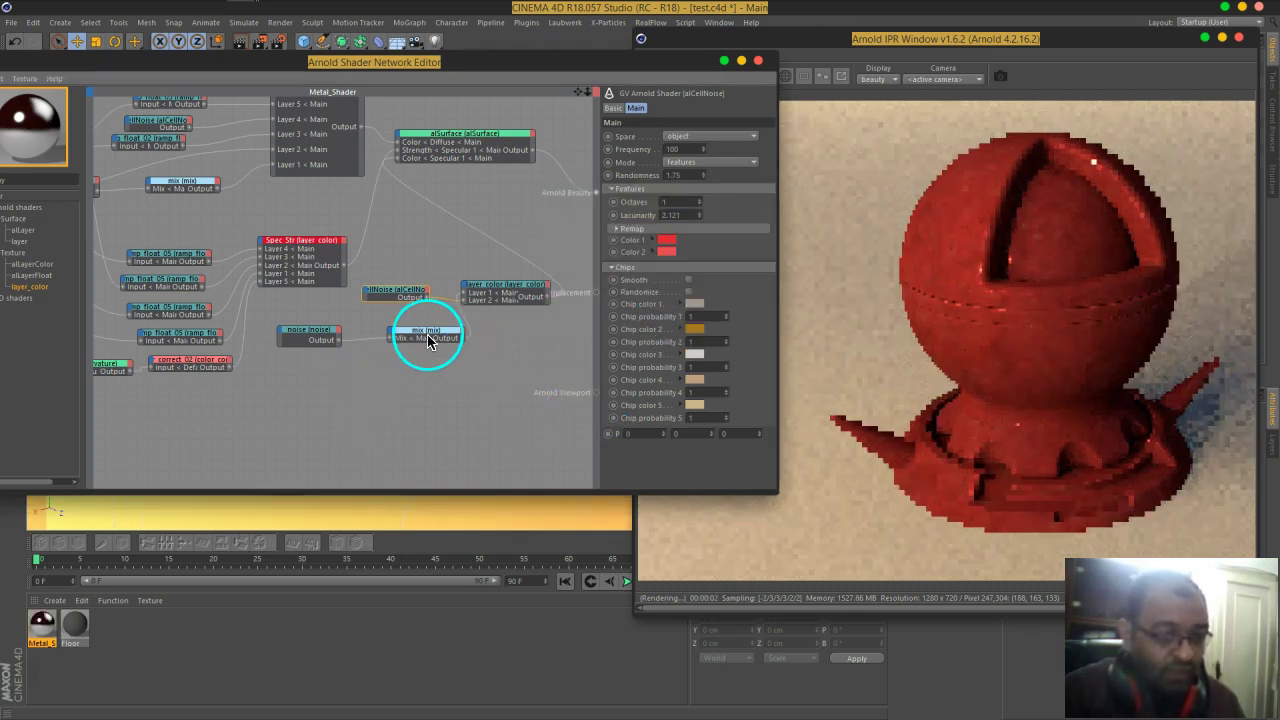
left_click(623, 107)
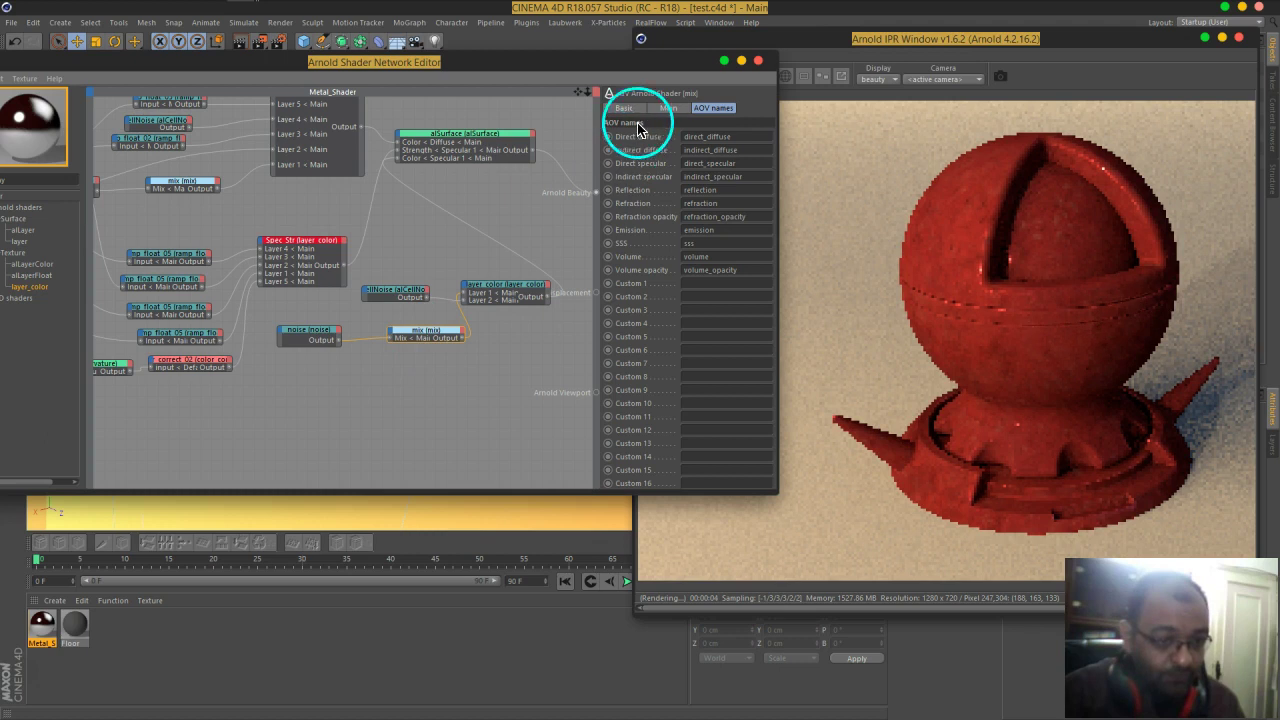
left_click(665, 108)
left_click(670, 138)
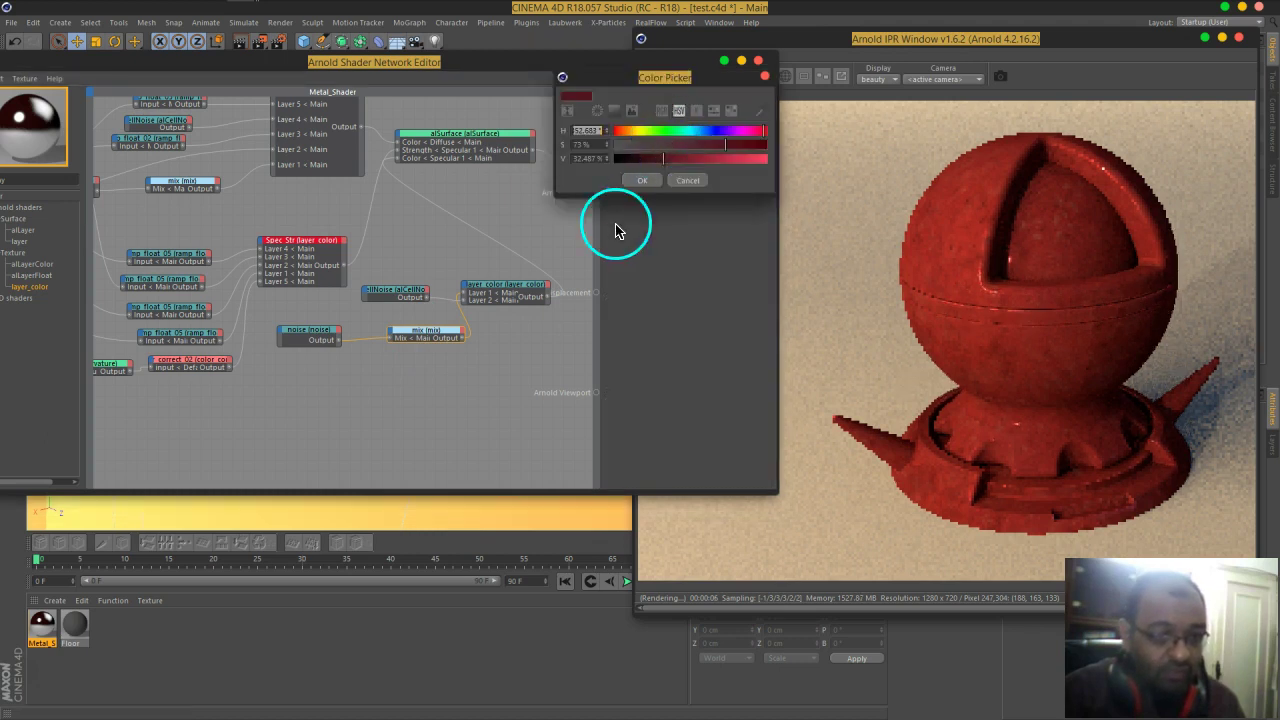
left_click(757, 160)
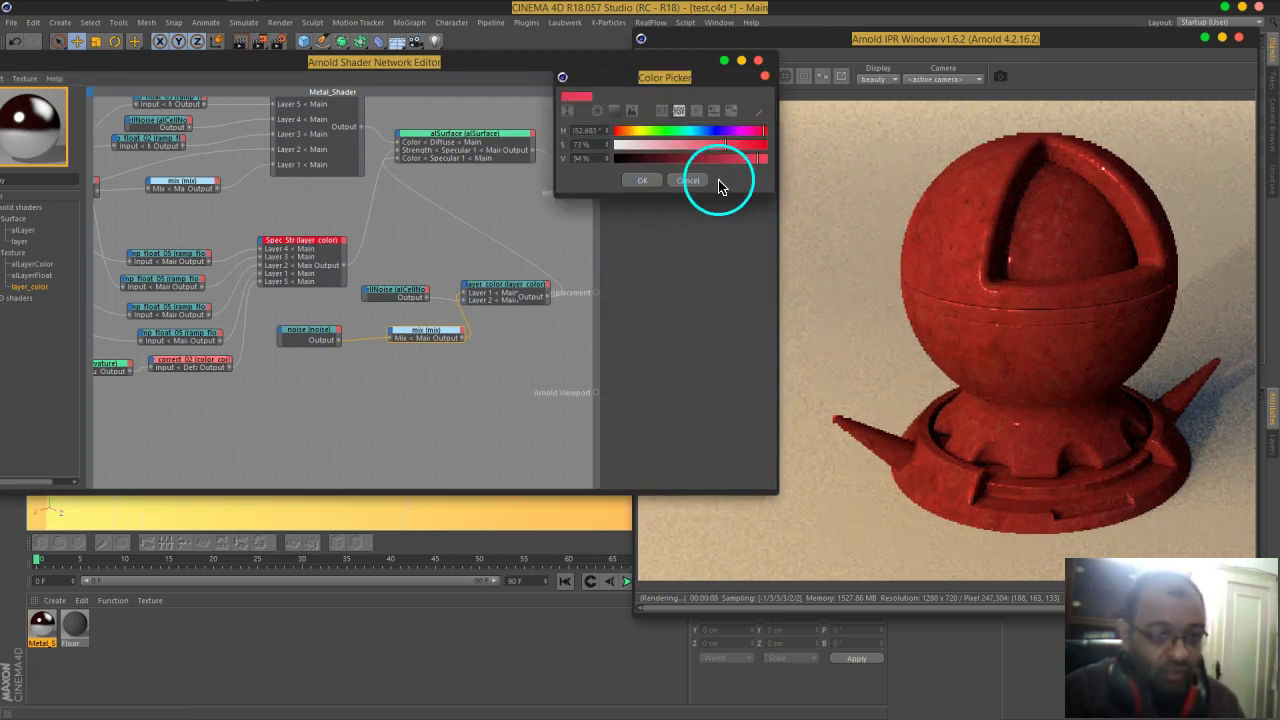
left_click(642, 180)
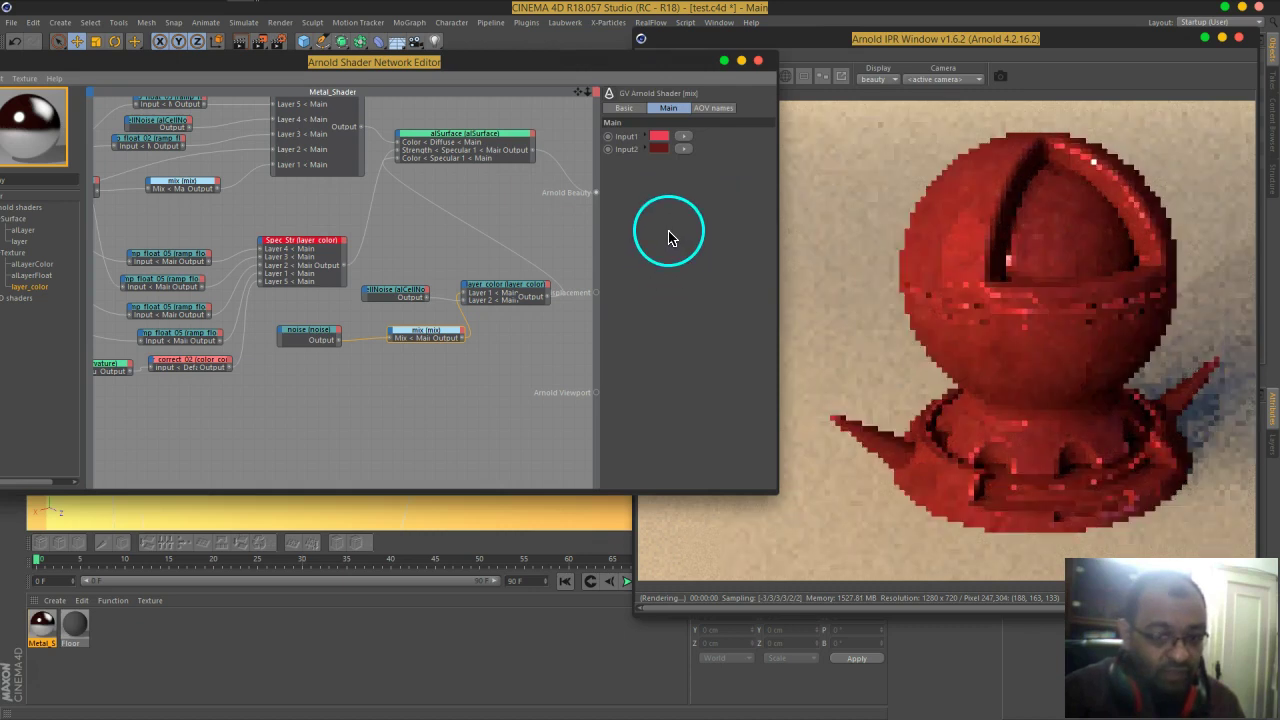
left_click(660, 148)
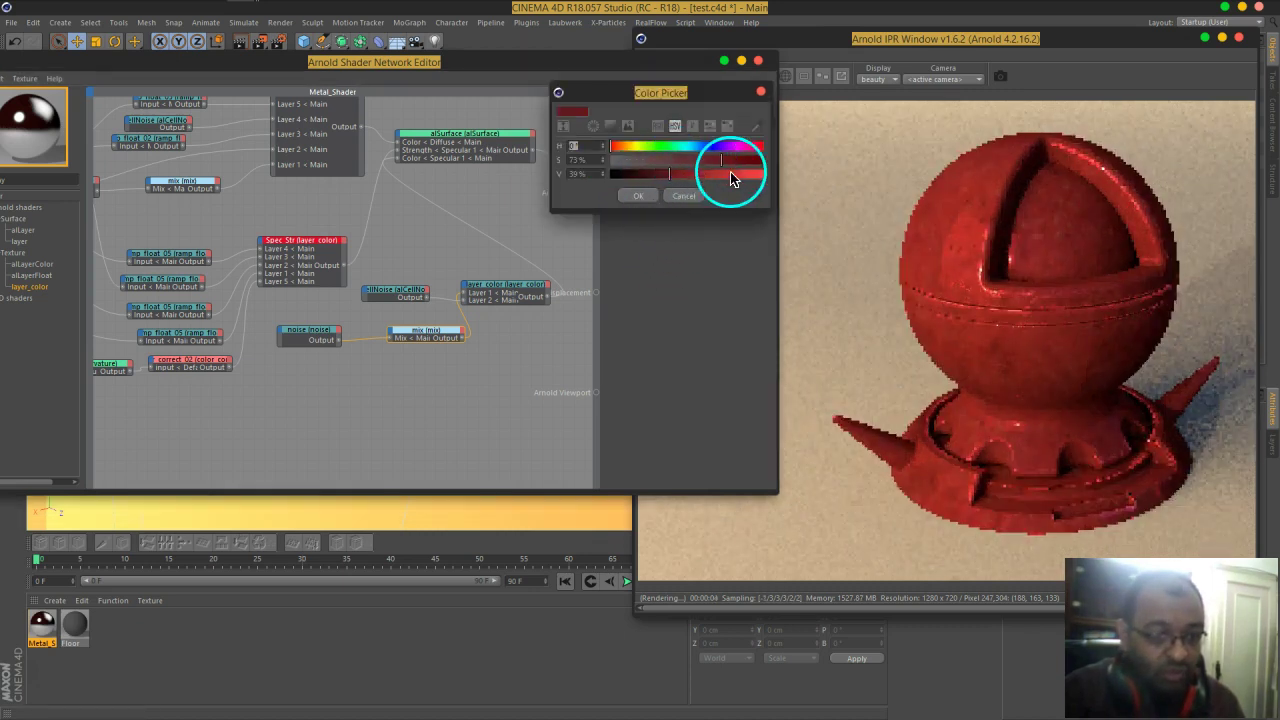
left_click(752, 174)
left_click(680, 161)
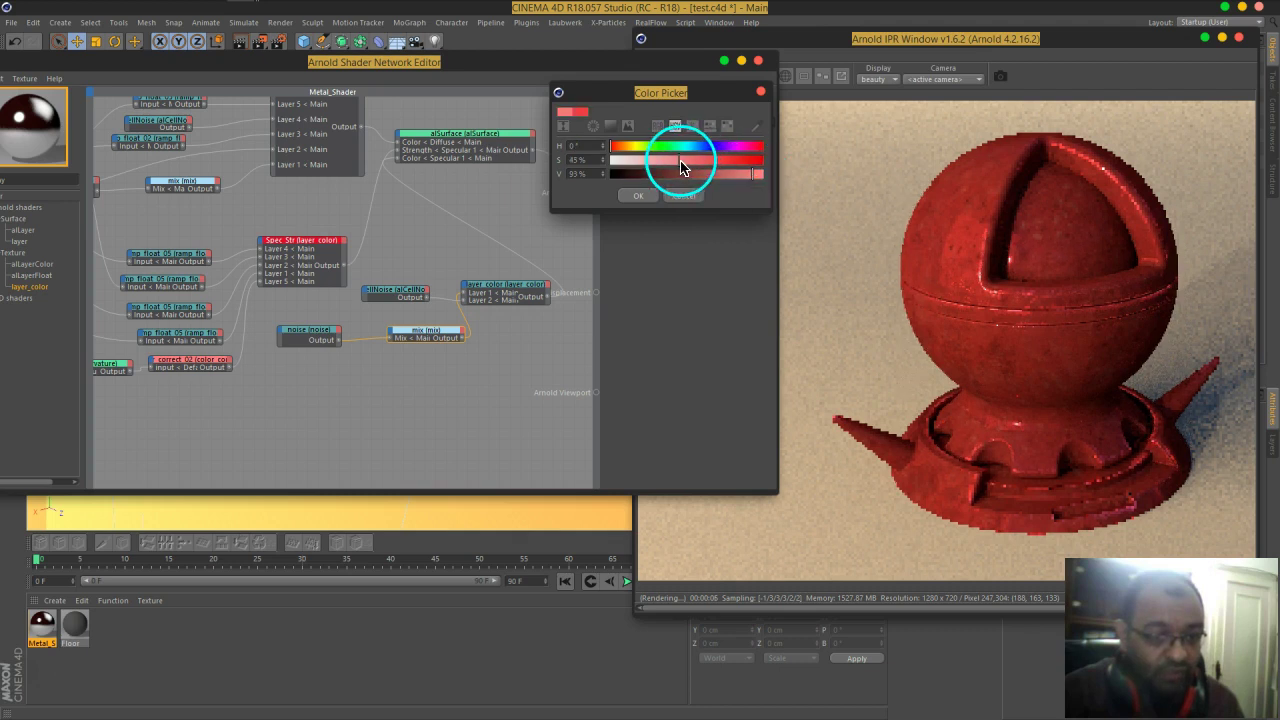
left_click(640, 196)
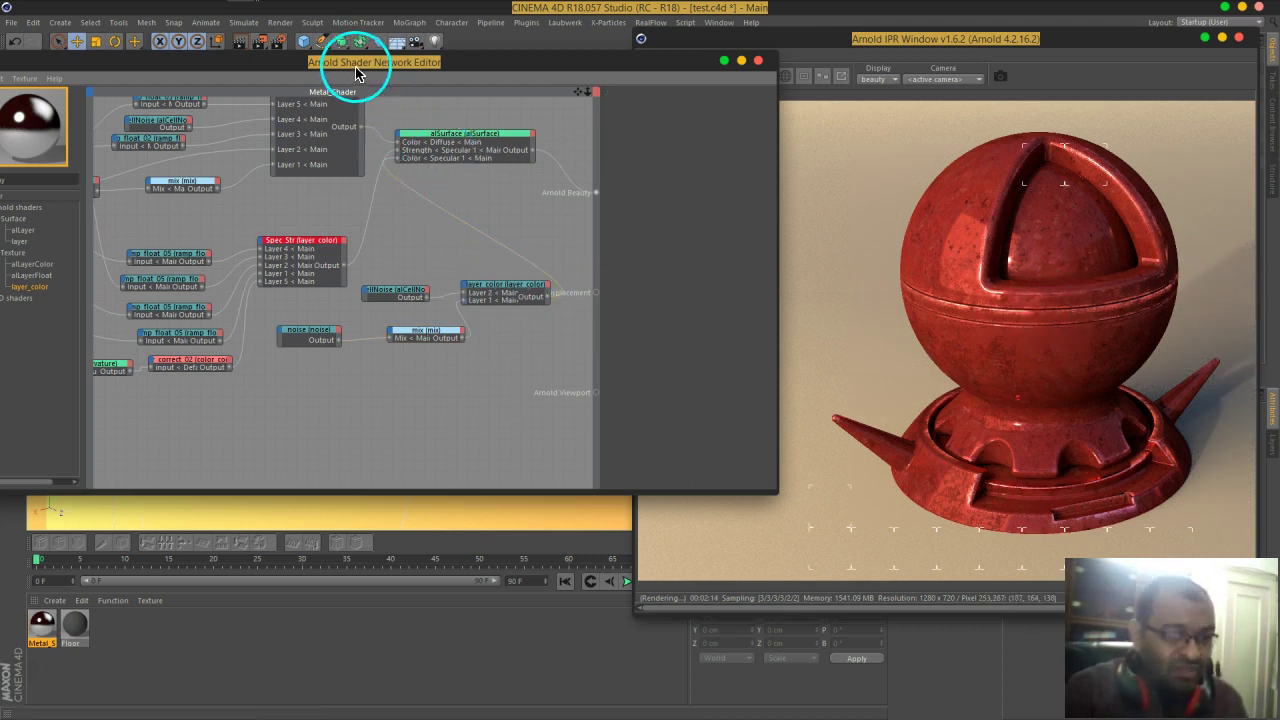
- Connect the color_correct_02 node fed by the curvature node to Arnold Beauty to preview its mask
middle_click_drag(229, 394, 343, 379)
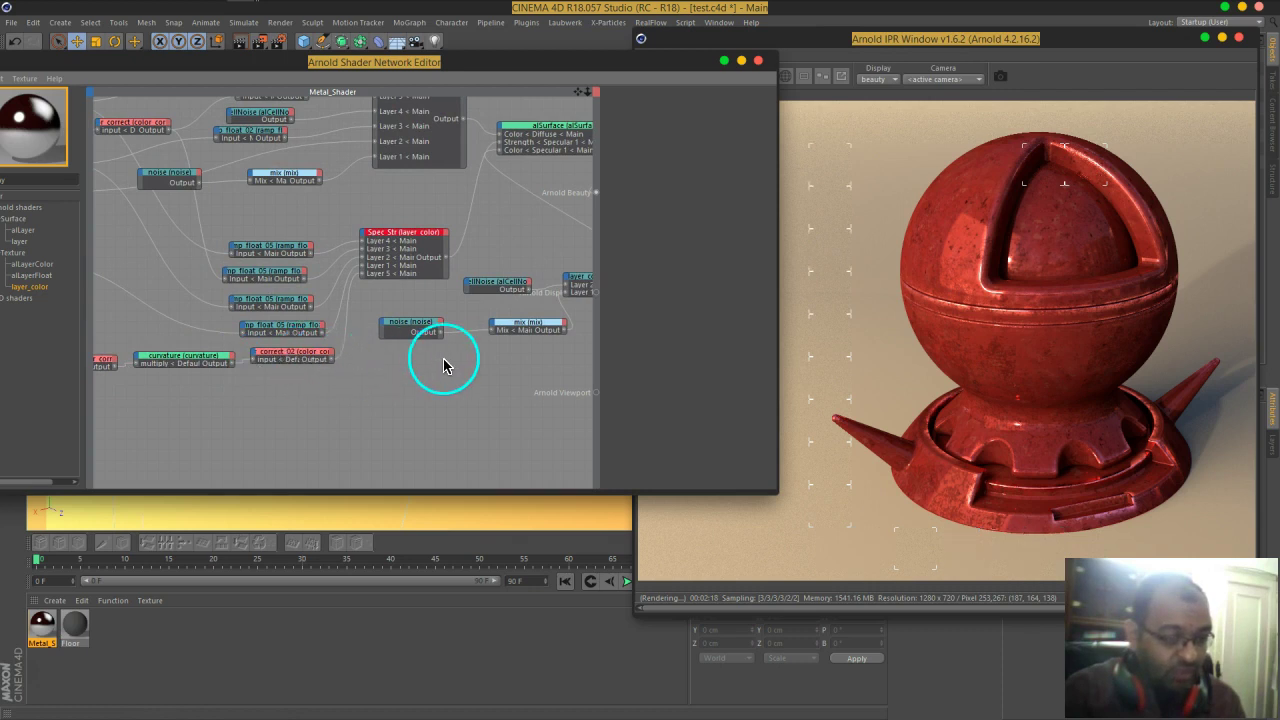
middle_click_drag(444, 365, 374, 354)
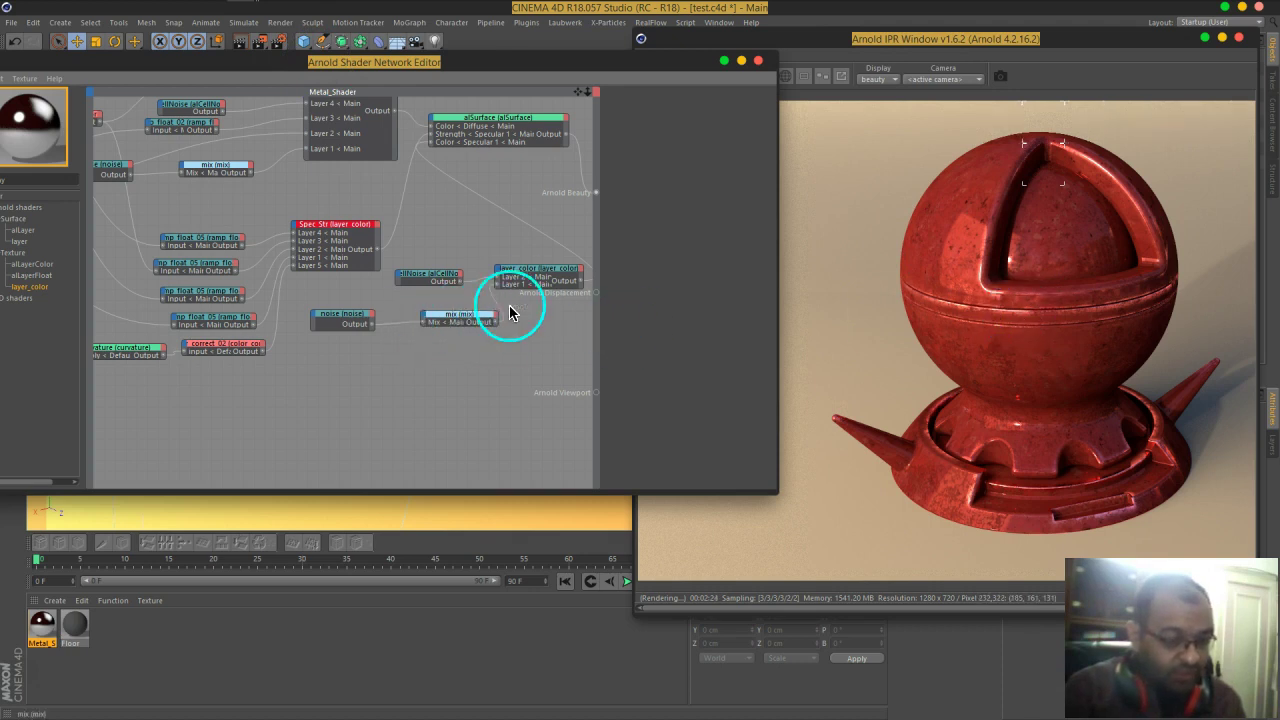
middle_click_drag(538, 306, 516, 324)
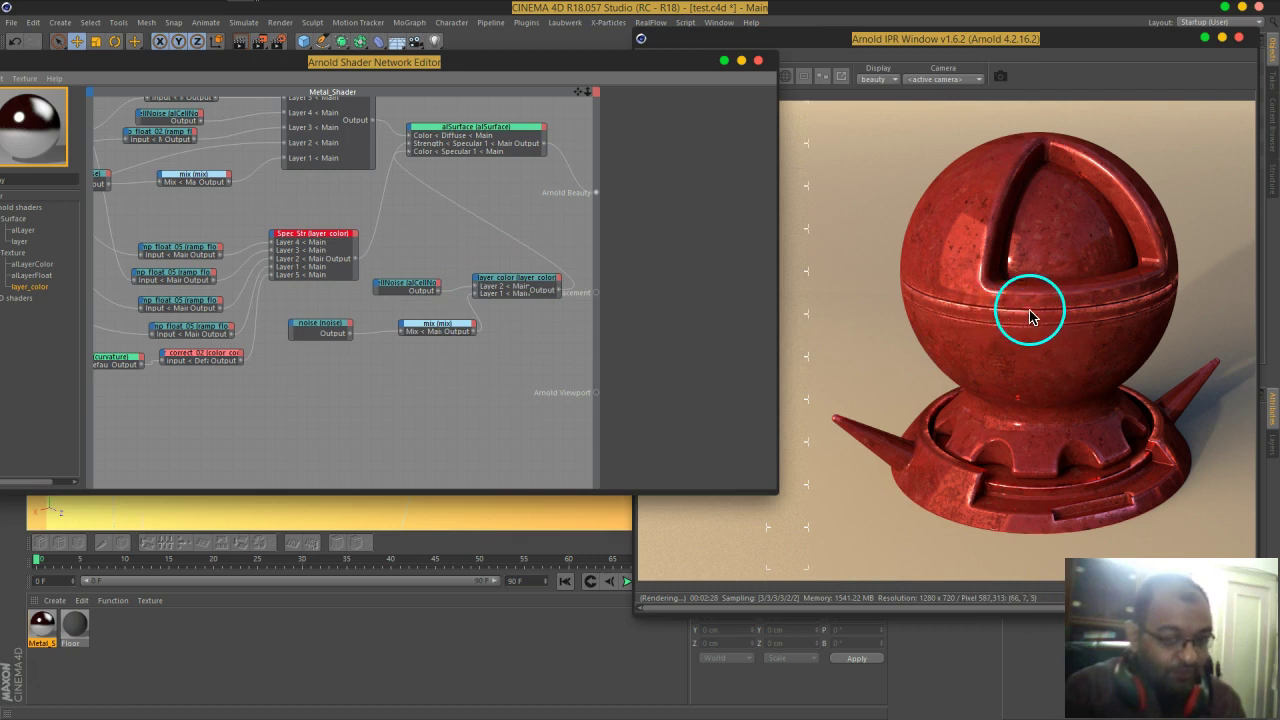
left_click_drag(271, 274, 597, 193)
left_click_drag(558, 292, 557, 285)
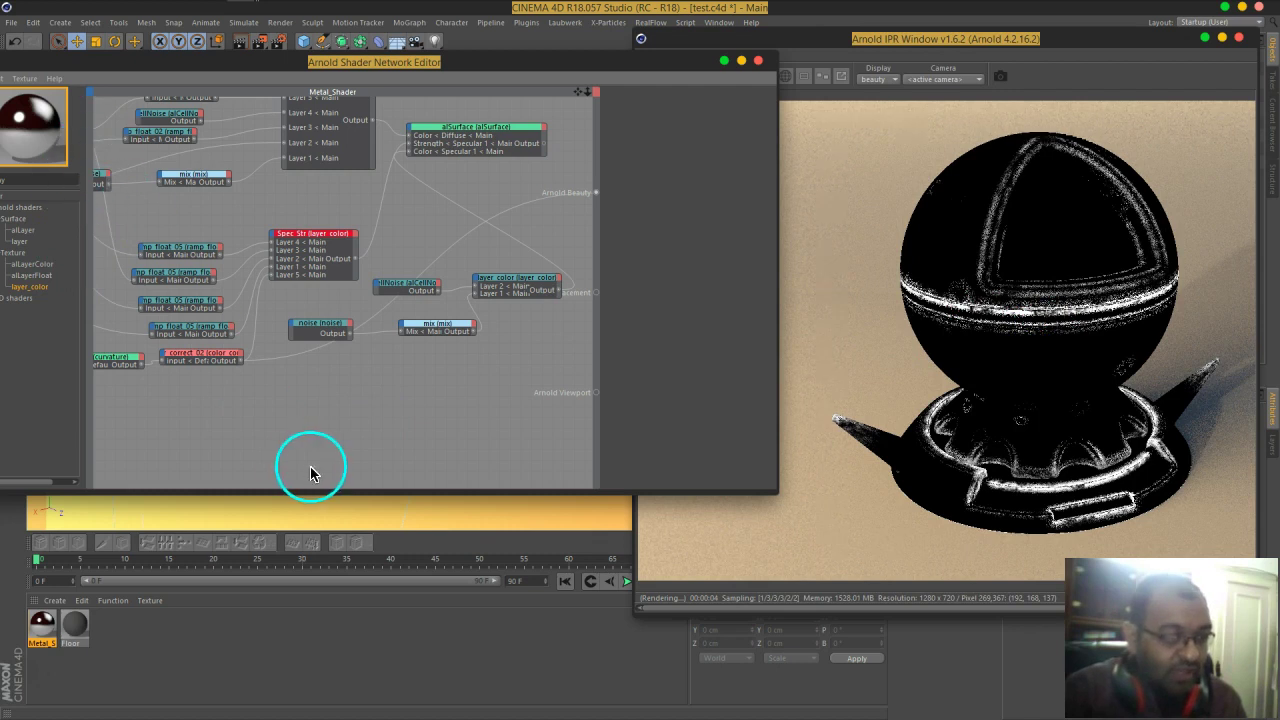
- Add a complement node below the copied mix node in the network
key("Tab")
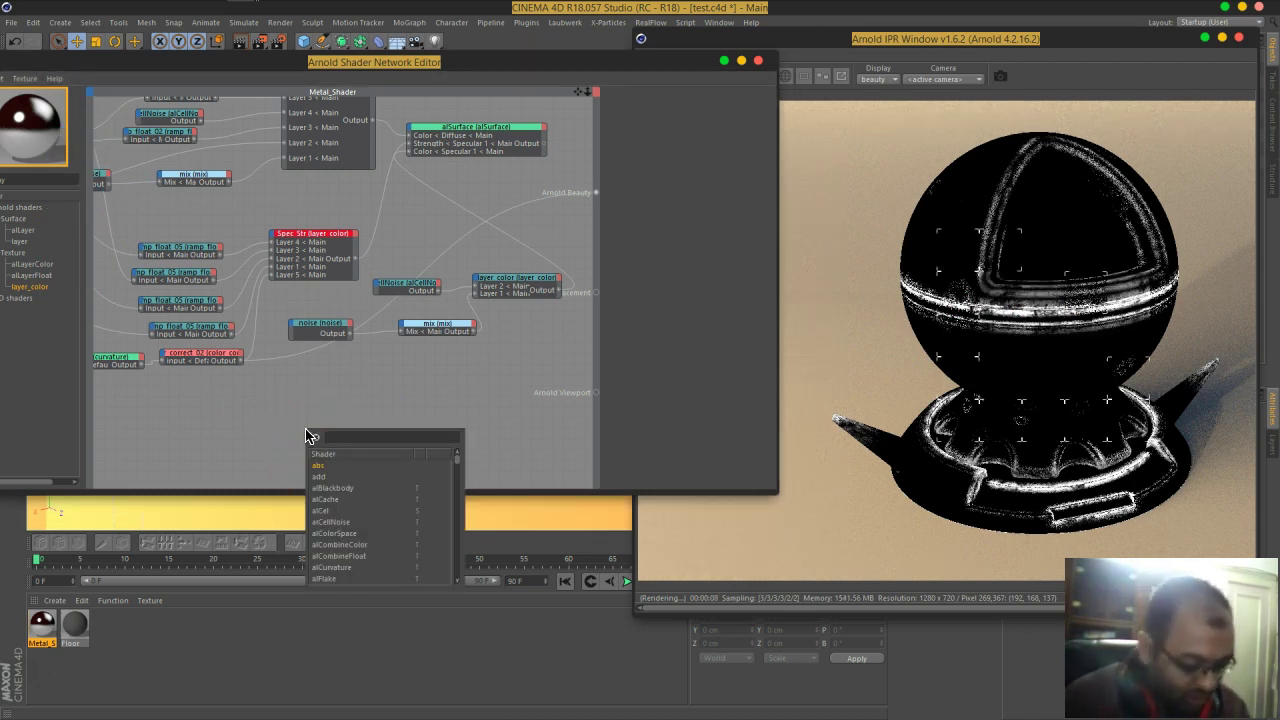
type("com")
left_click(340, 508)
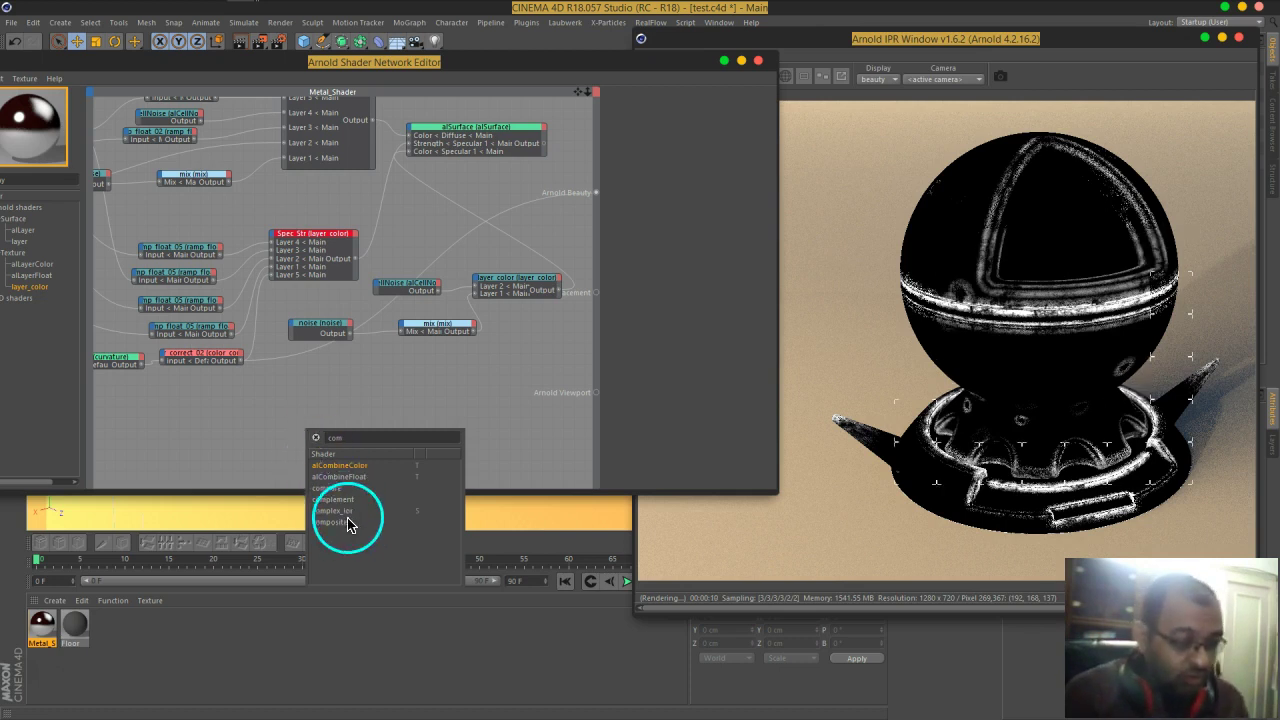
left_click_drag(343, 508, 423, 383)
left_click(317, 437)
left_click(370, 414)
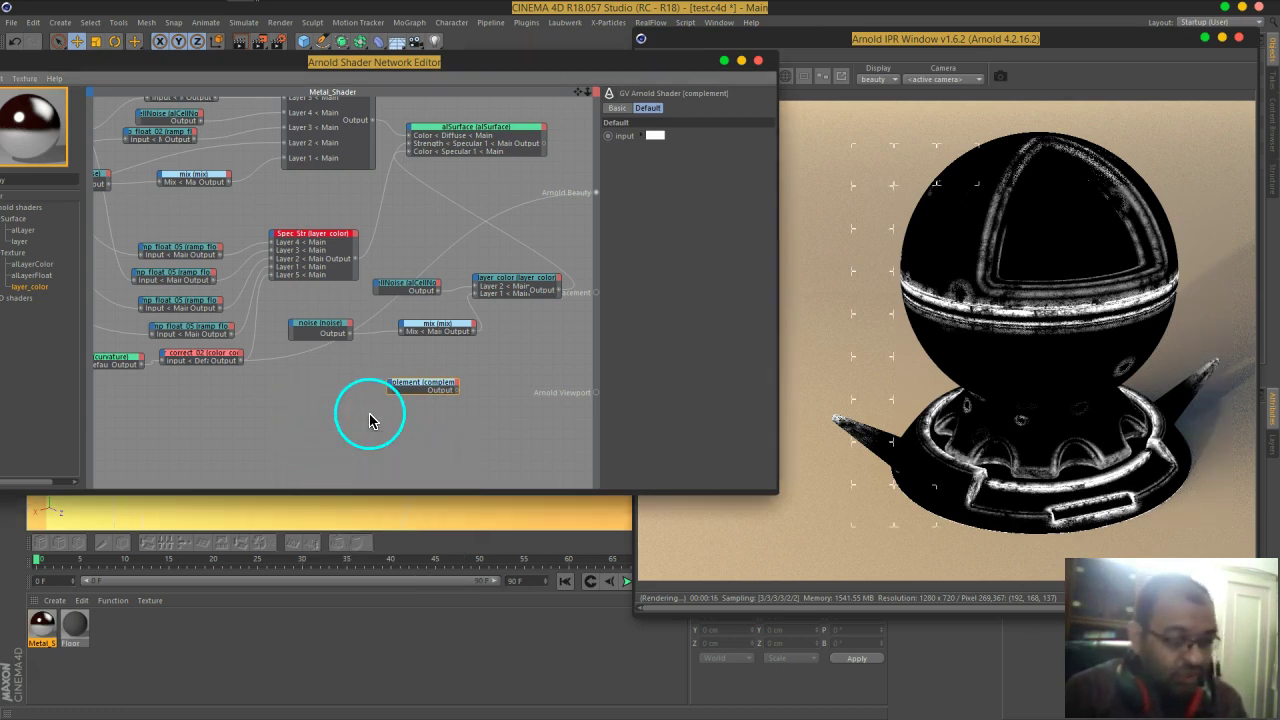
- Connect color_correct_02 to the complement node's input and the complement node's output to Arnold Beauty
left_click_drag(213, 357, 594, 192)
left_click(221, 376)
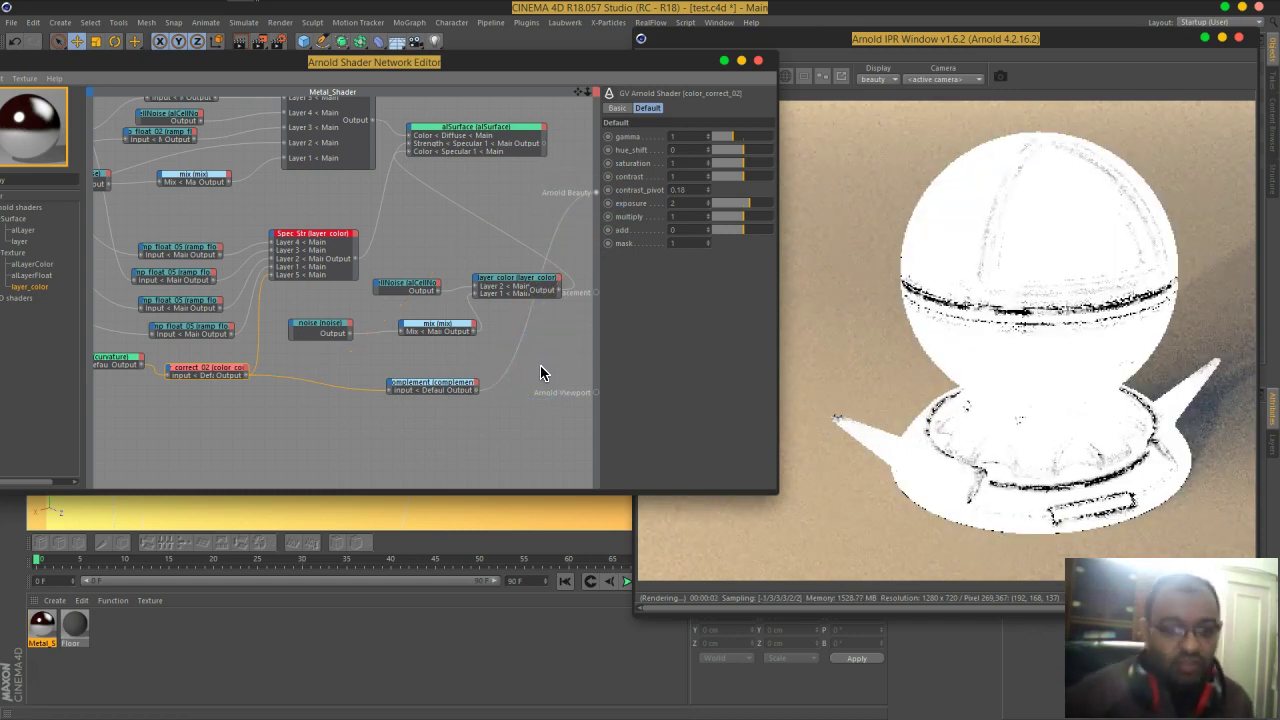
left_click(527, 363)
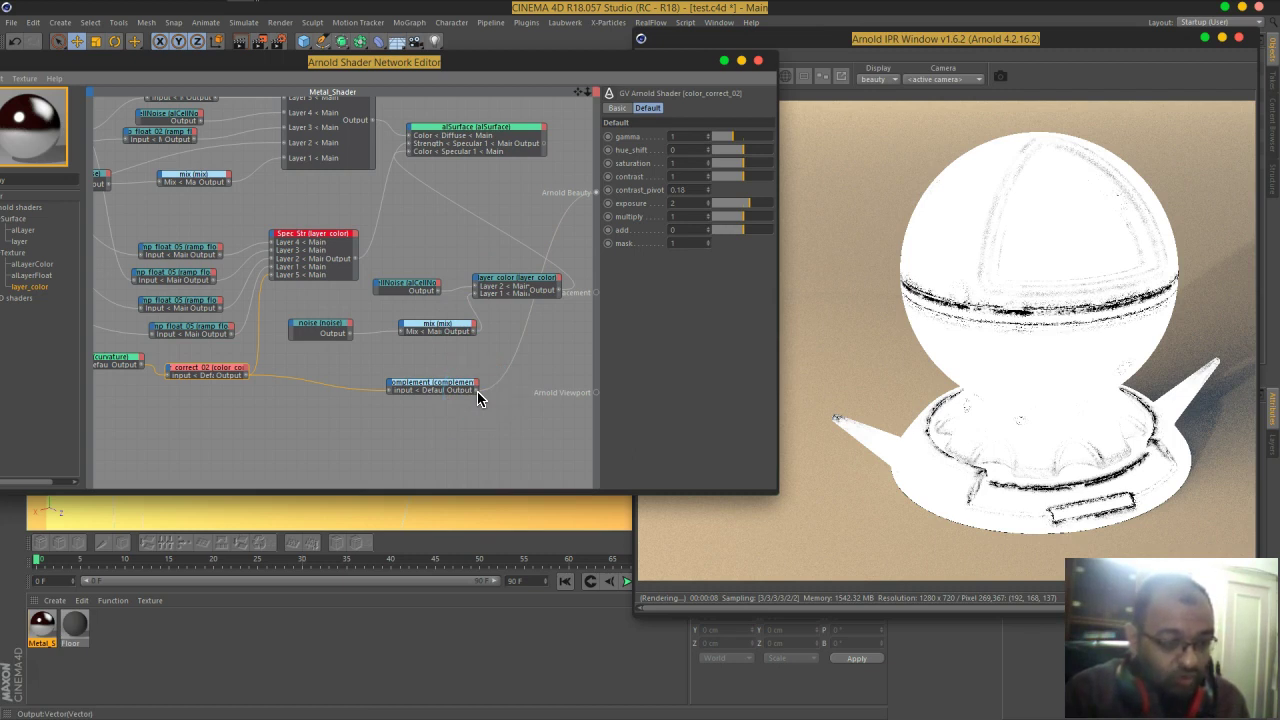
- Connect the complement node's output to Layer 1 alpha of the new layer_color node
left_click_drag(478, 396, 551, 461)
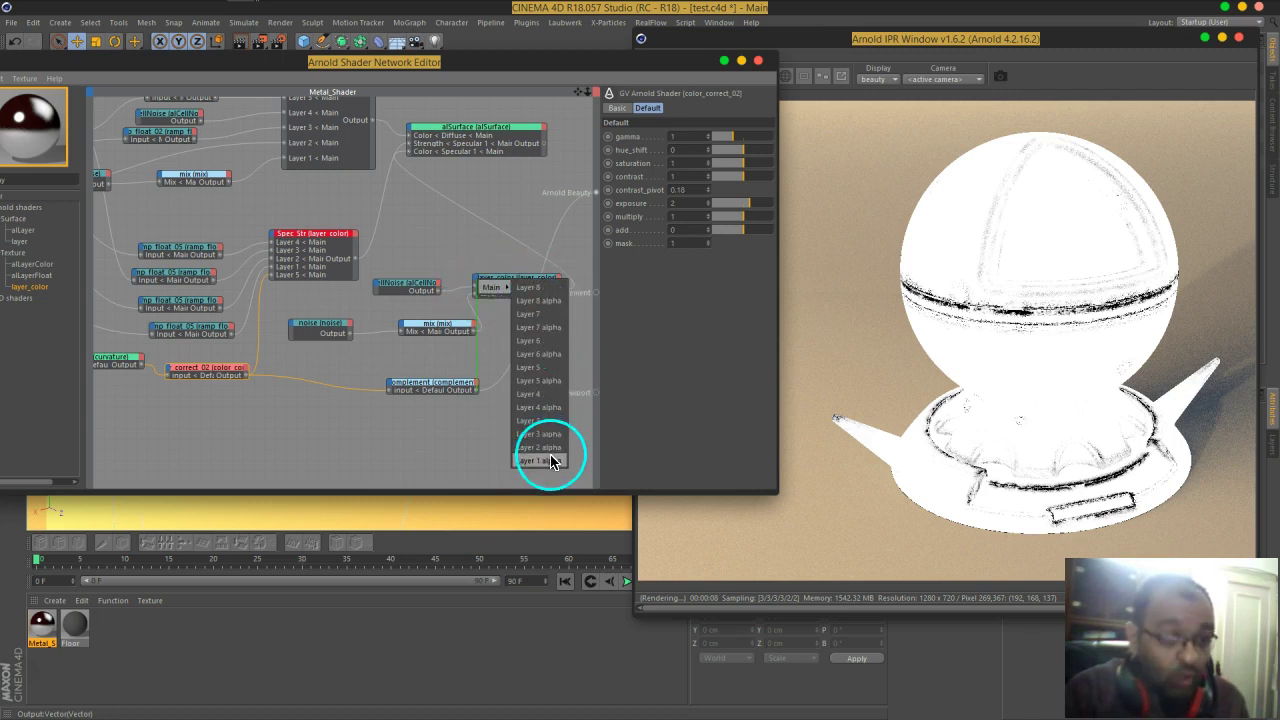
left_click(551, 458)
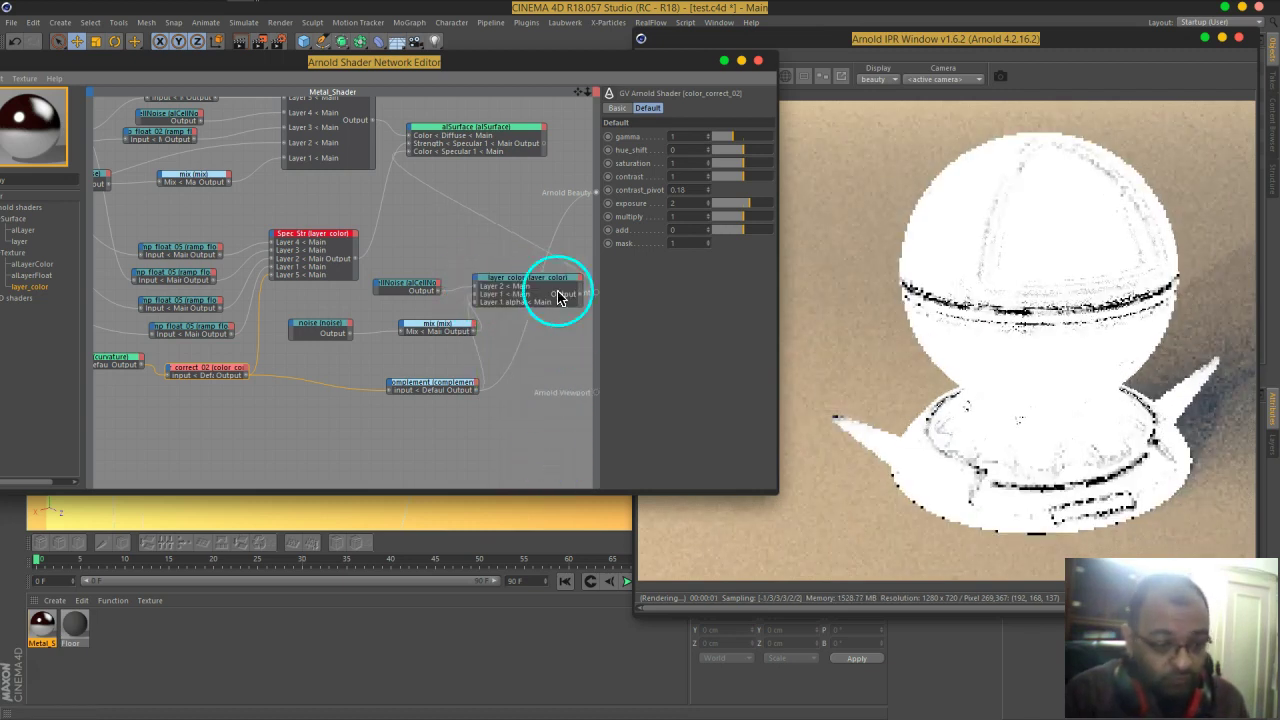
- Reconnect the alSurface output to Arnold Beauty and disable Layer 2 of the new layer_color node
left_click_drag(543, 150, 543, 145)
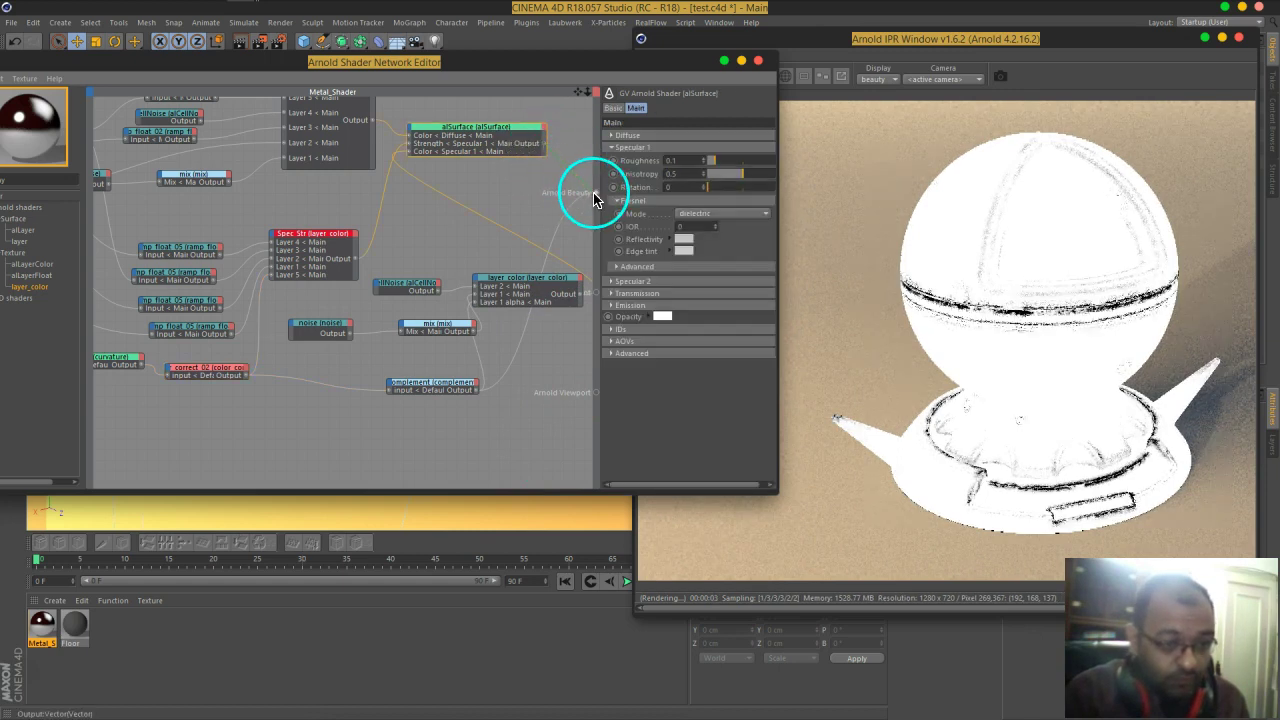
left_click(503, 286)
scroll(734, 392, "down", 3)
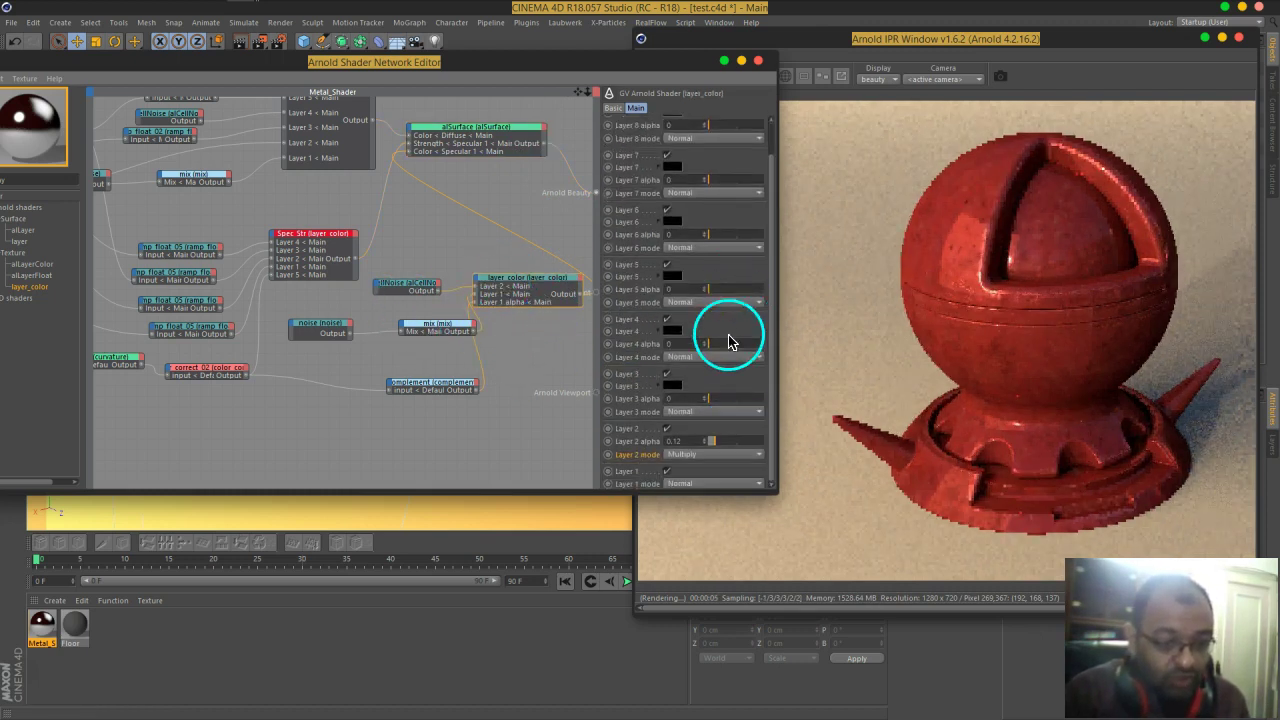
left_click(667, 430)
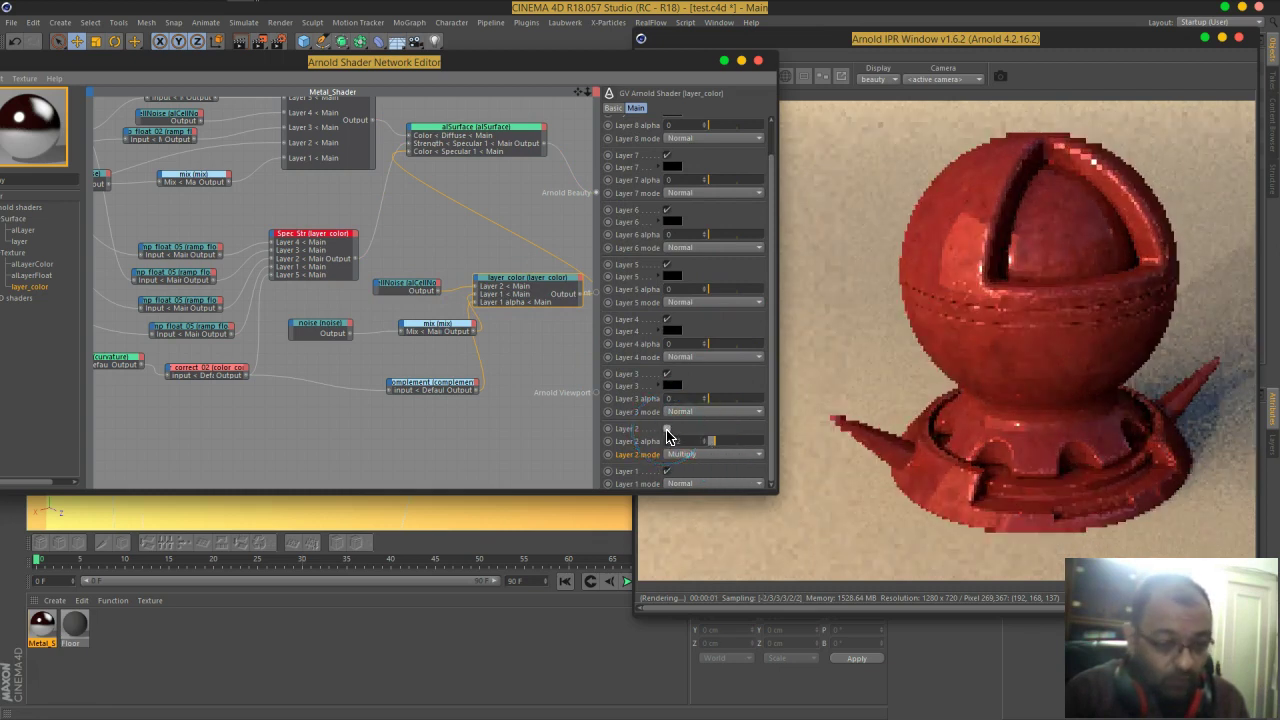
- Preview the new layer_color node's output through Arnold Beauty, and reconnect the alSurface output to it
middle_click_drag(551, 355, 475, 357)
left_click_drag(500, 298, 595, 195)
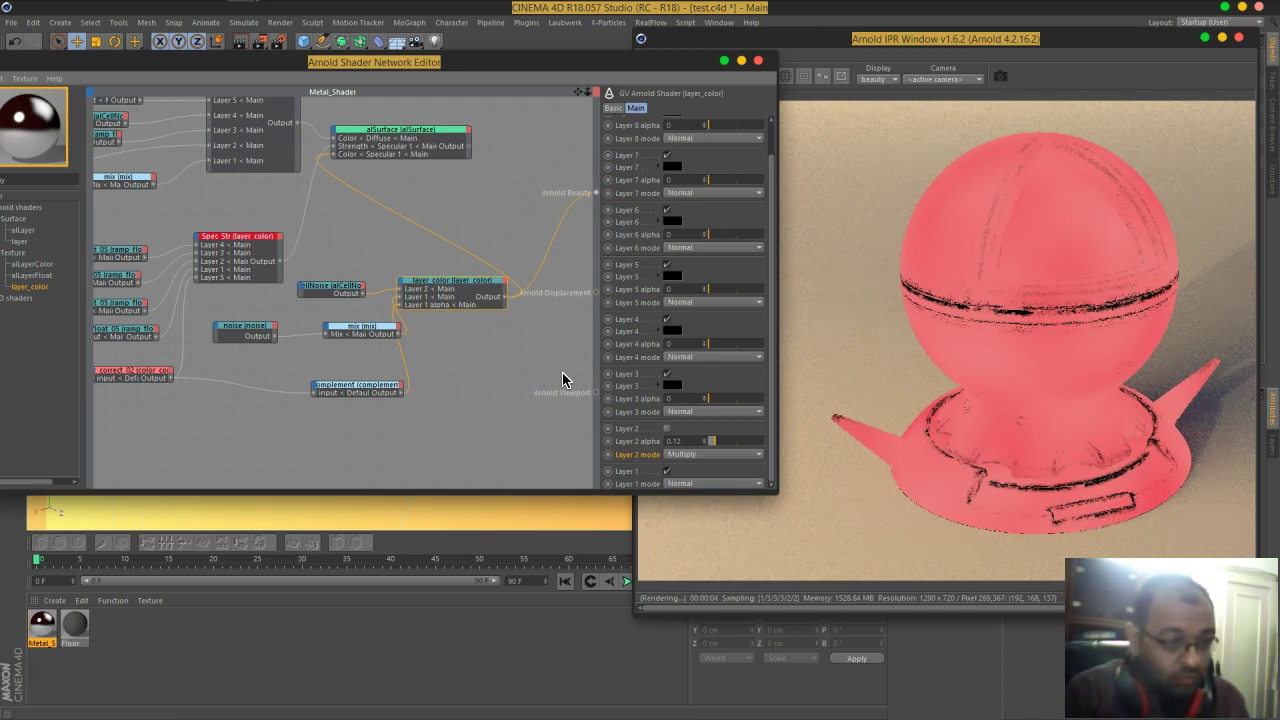
left_click_drag(358, 332, 450, 350)
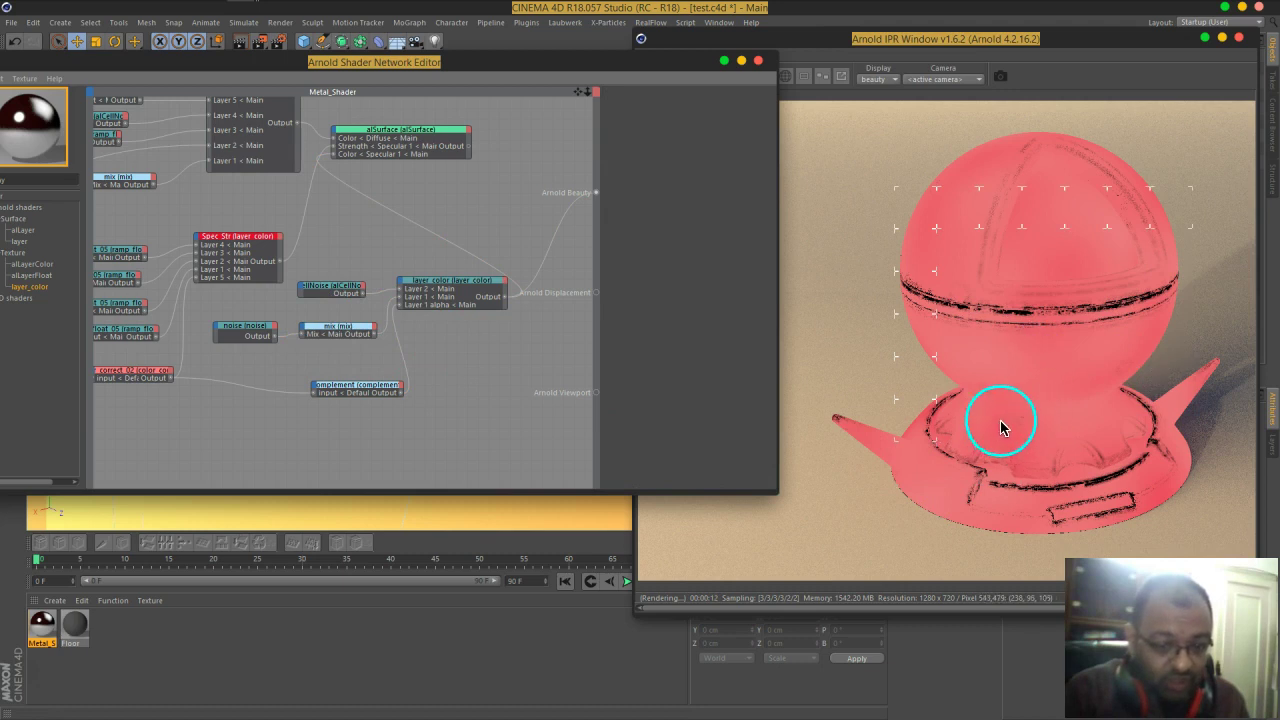
mouse_move(876, 456)
left_mouse_down()
mouse_move(990, 488)
mouse_move(1078, 490)
left_mouse_up()
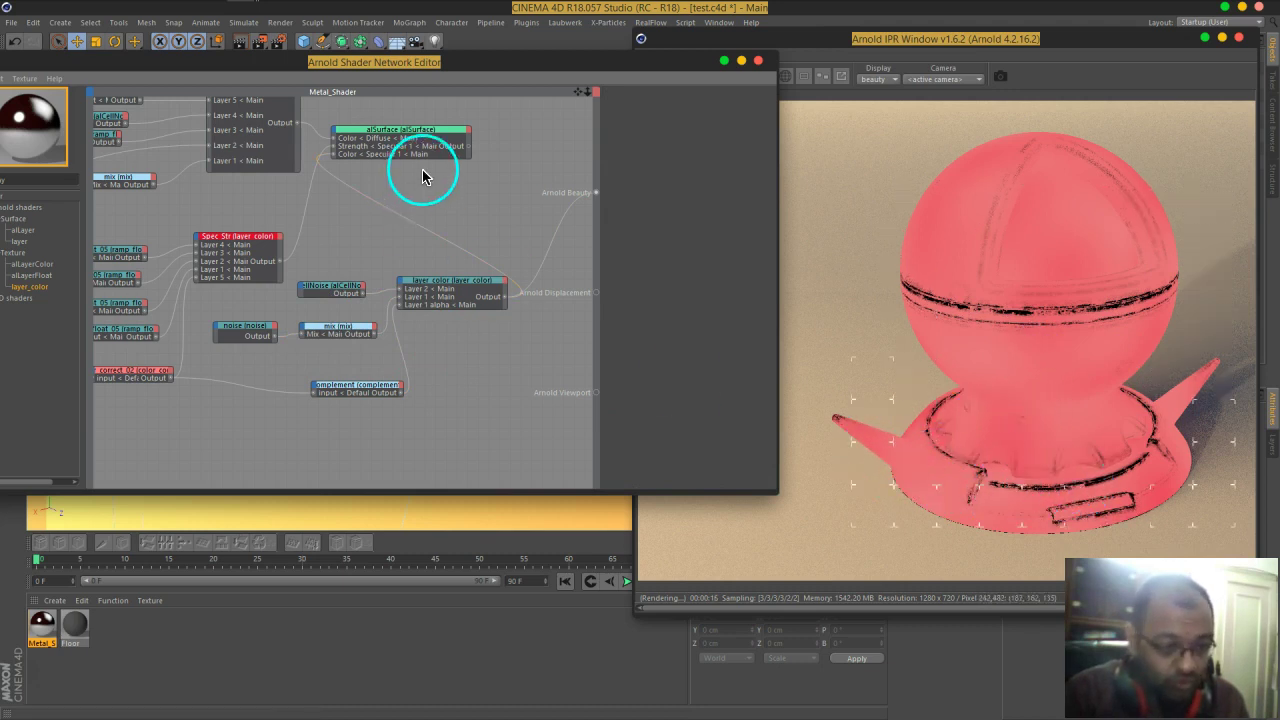
left_click_drag(472, 153, 594, 196)
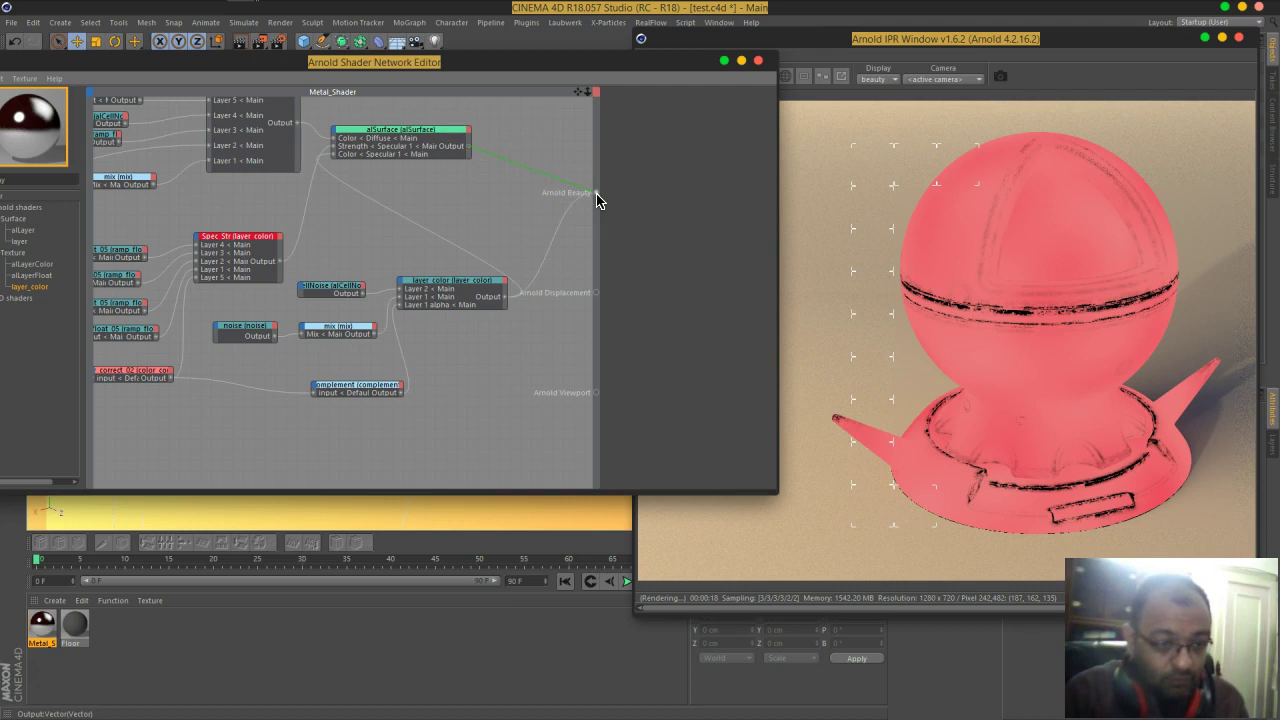
left_click_drag(597, 194, 596, 193)
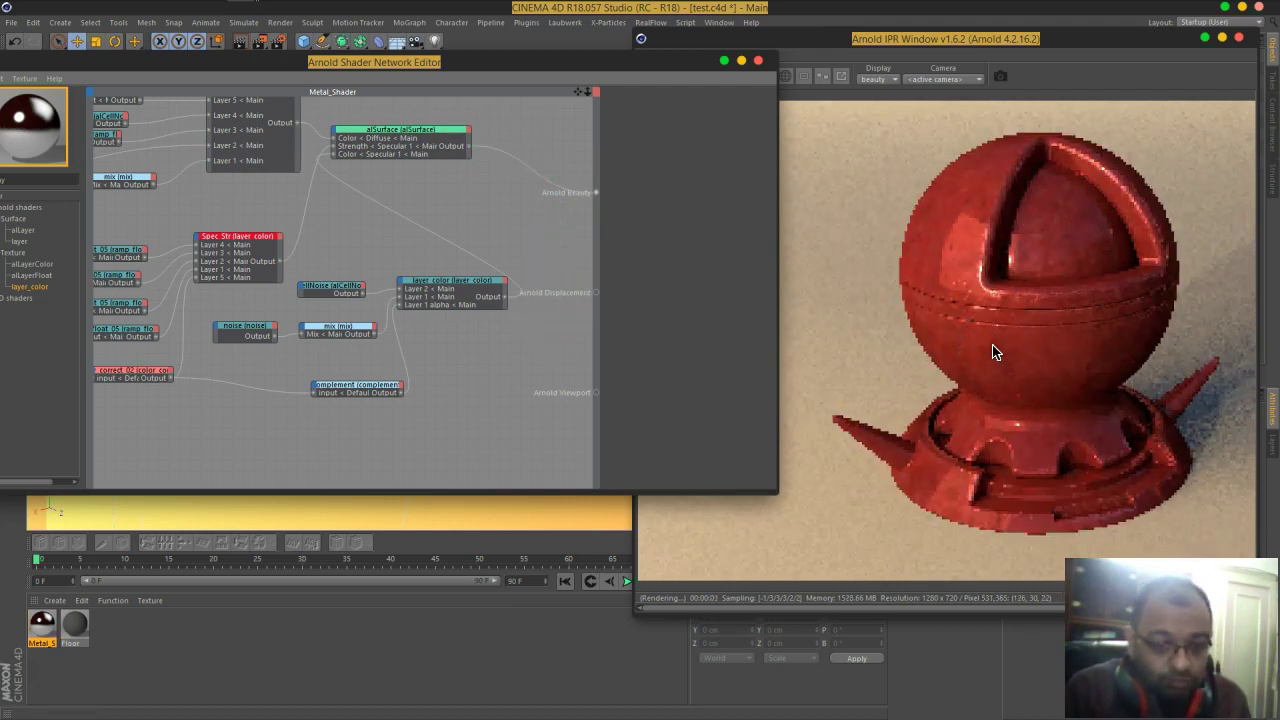
- Set the layer_color node's Layer 2 alpha to 1 and disconnect its Layer 2 and Layer 1 colour inputs
left_click(458, 287)
middle_click_drag(699, 368, 698, 277)
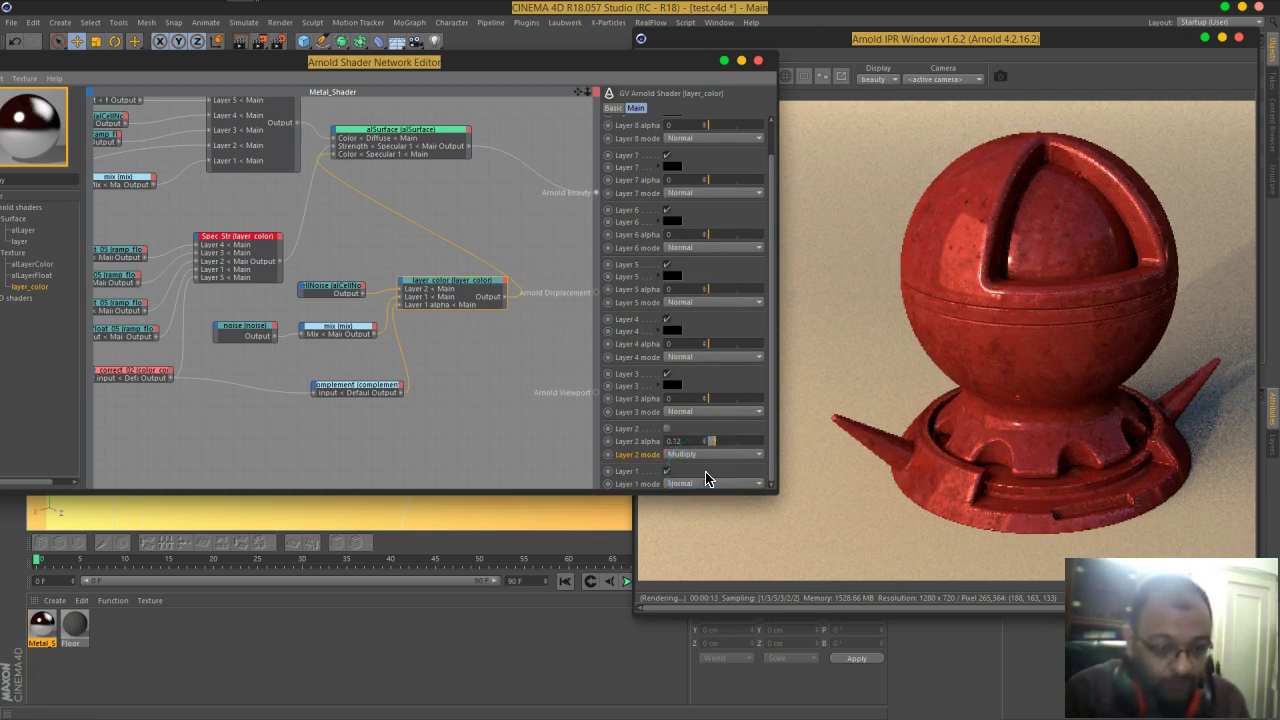
left_click_drag(716, 455, 766, 448)
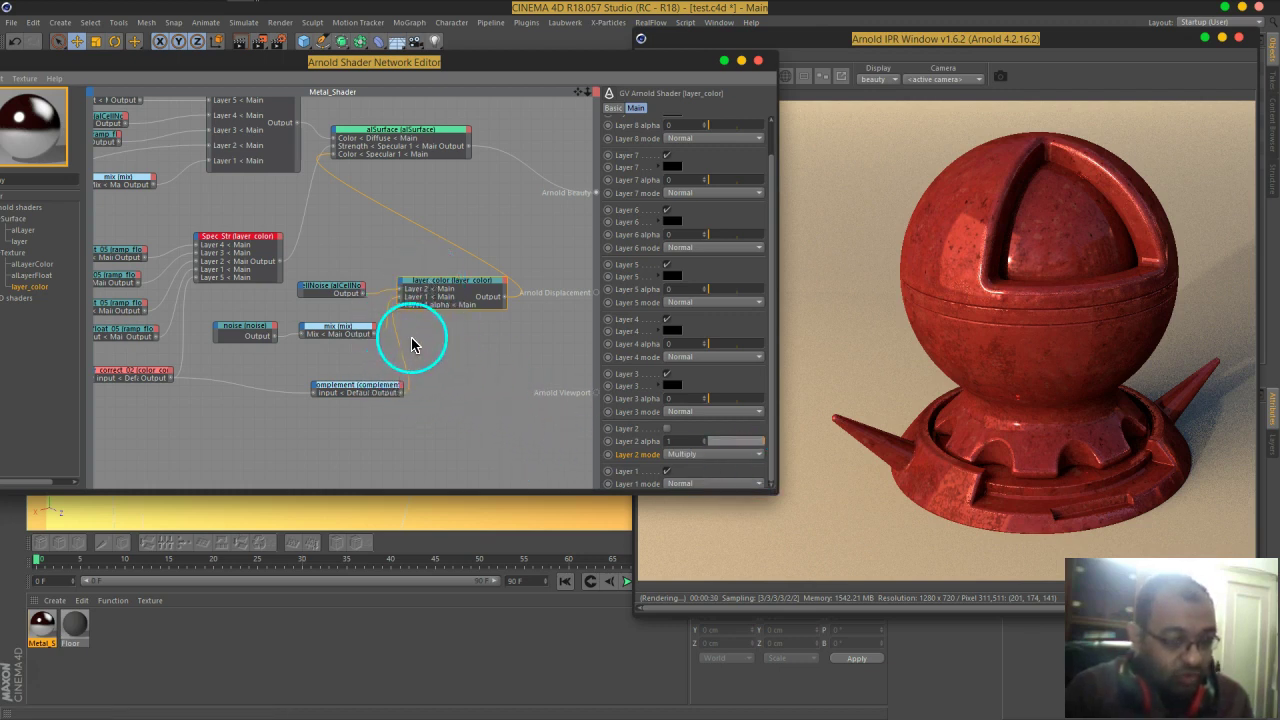
left_click(383, 292)
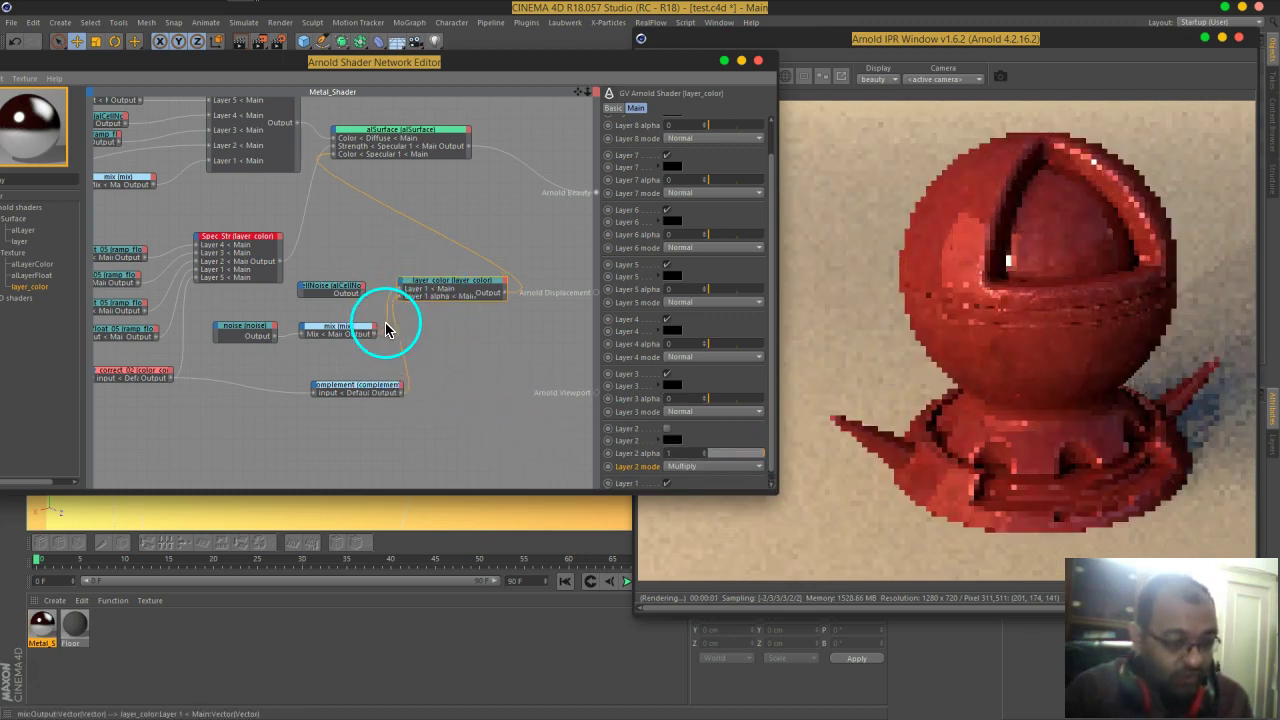
left_click(386, 324)
- Set the layer_color node's Layer 1 colour to near-white with 0% saturation and 95% value
scroll(720, 408, "down", 3)
left_click(673, 463)
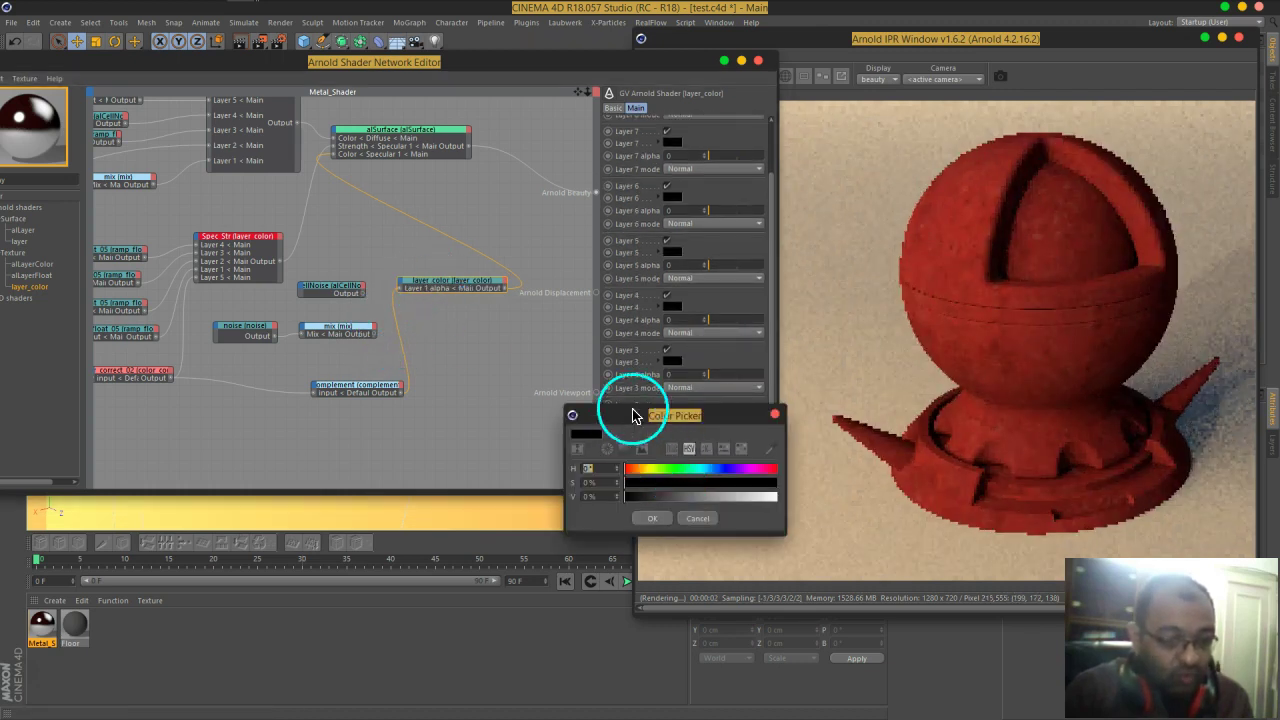
left_click(766, 497)
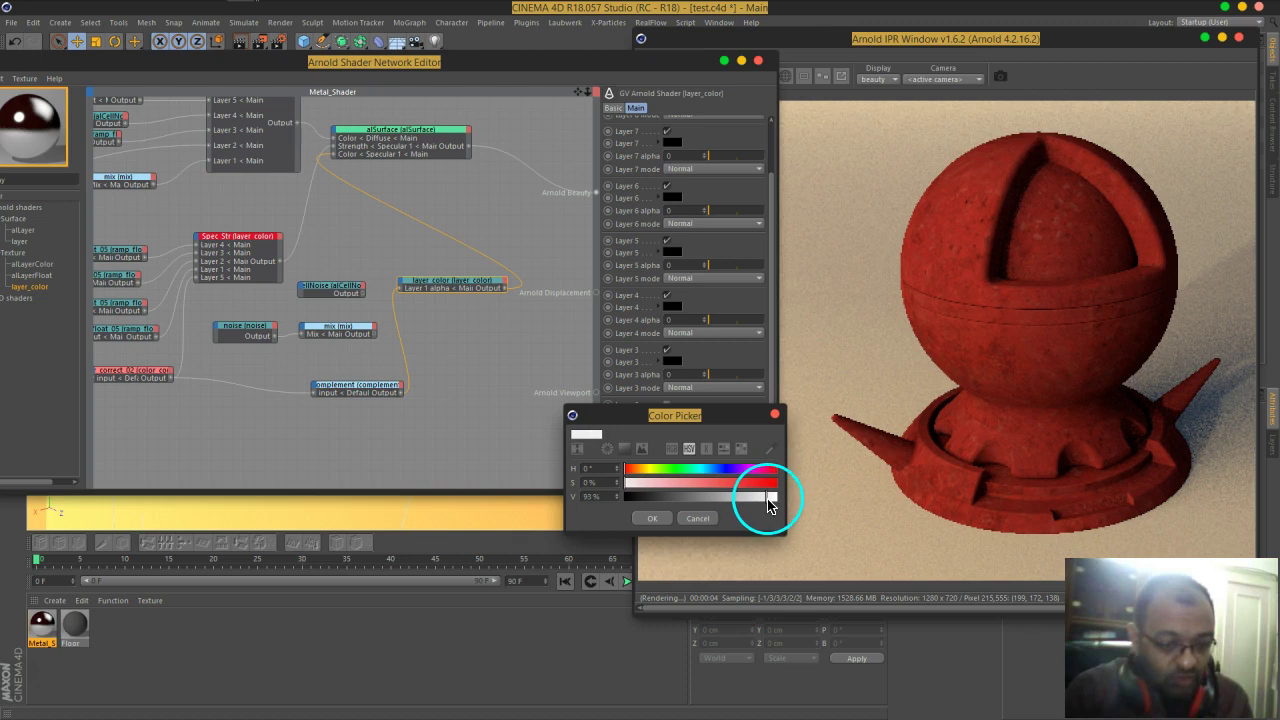
left_click(653, 518)
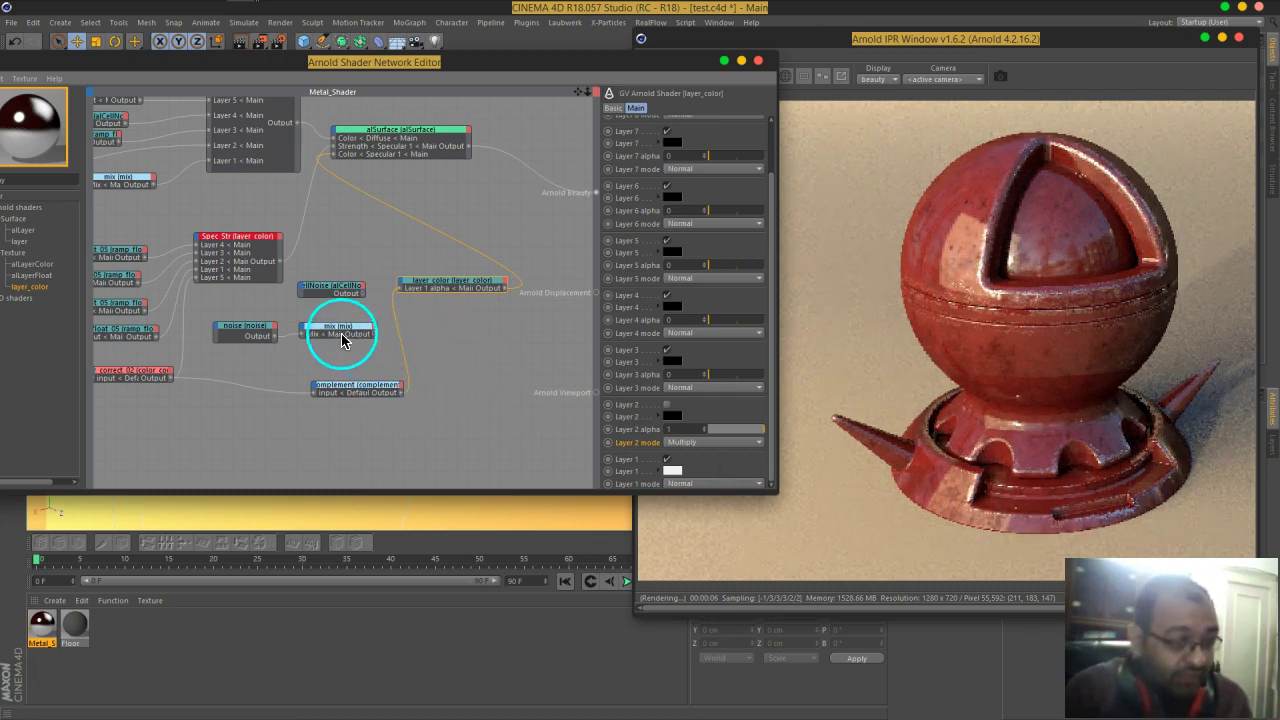
- Connect the mix node to Layer 2 of layer_color and move the complement connection from Layer 1 alpha to Layer 2 alpha
left_click_drag(400, 287, 468, 448)
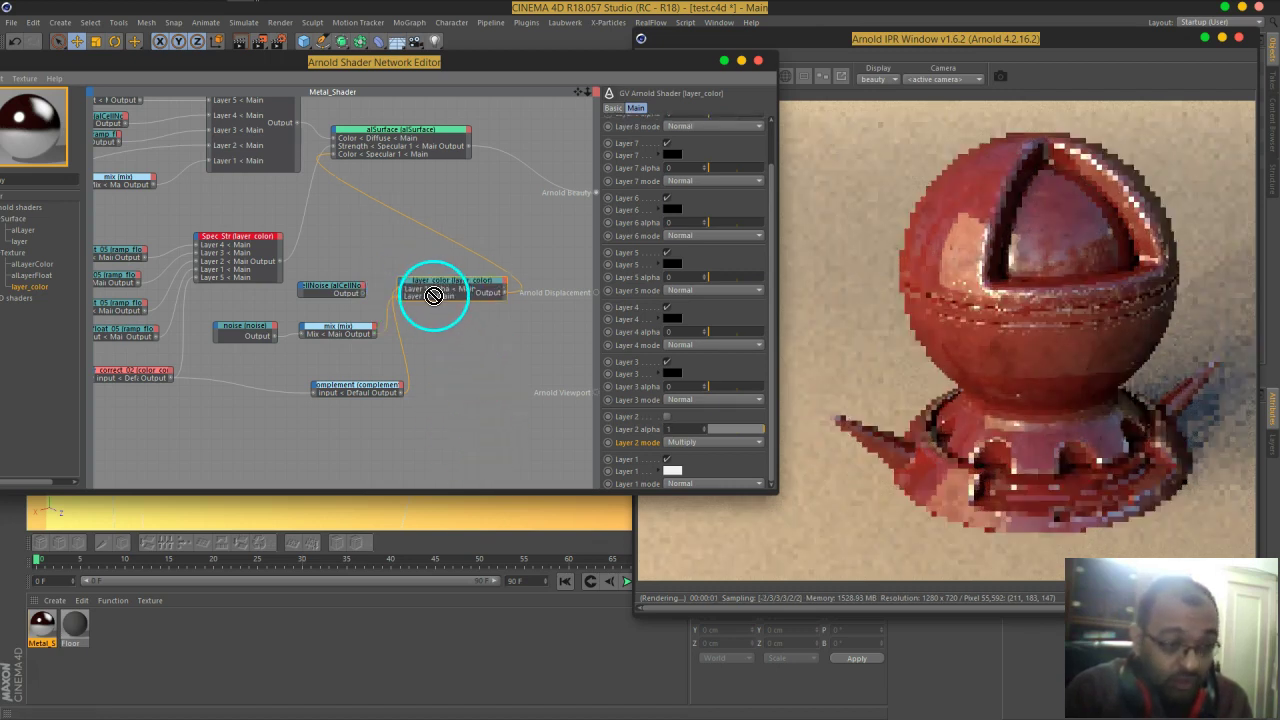
mouse_move(437, 291)
left_mouse_down()
mouse_move(451, 280)
mouse_move(457, 301)
left_mouse_up()
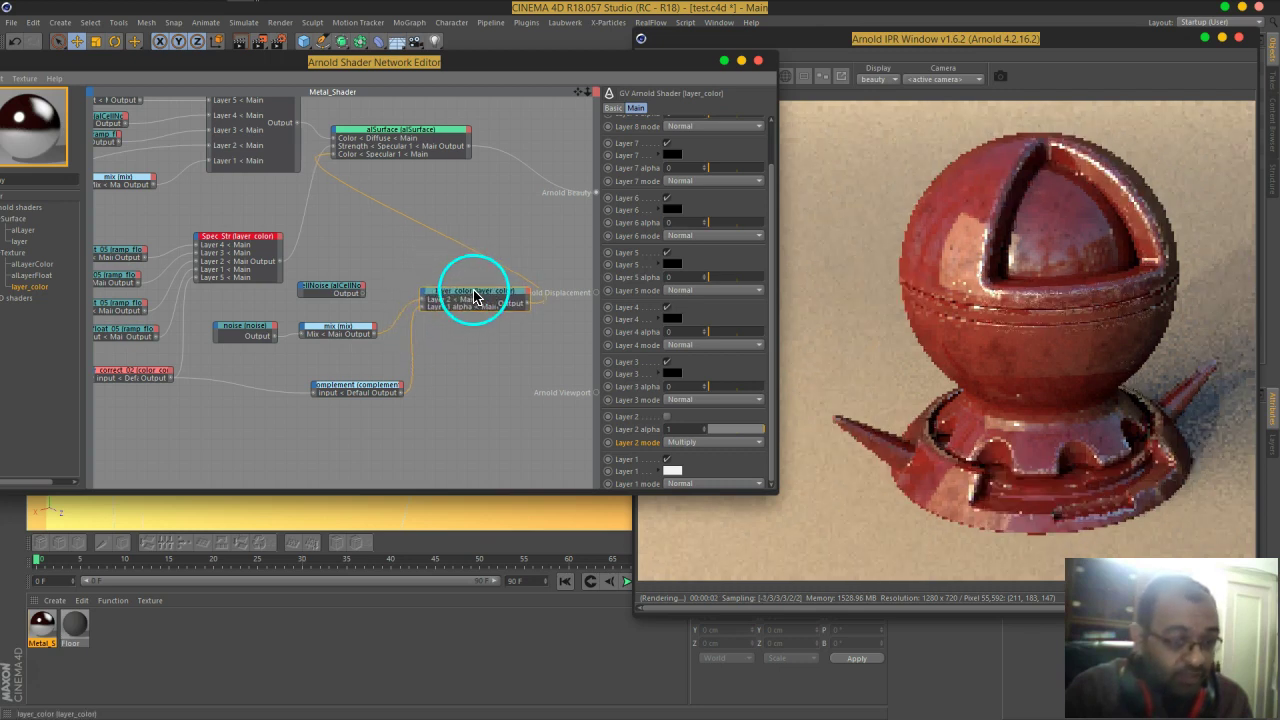
left_click(414, 356)
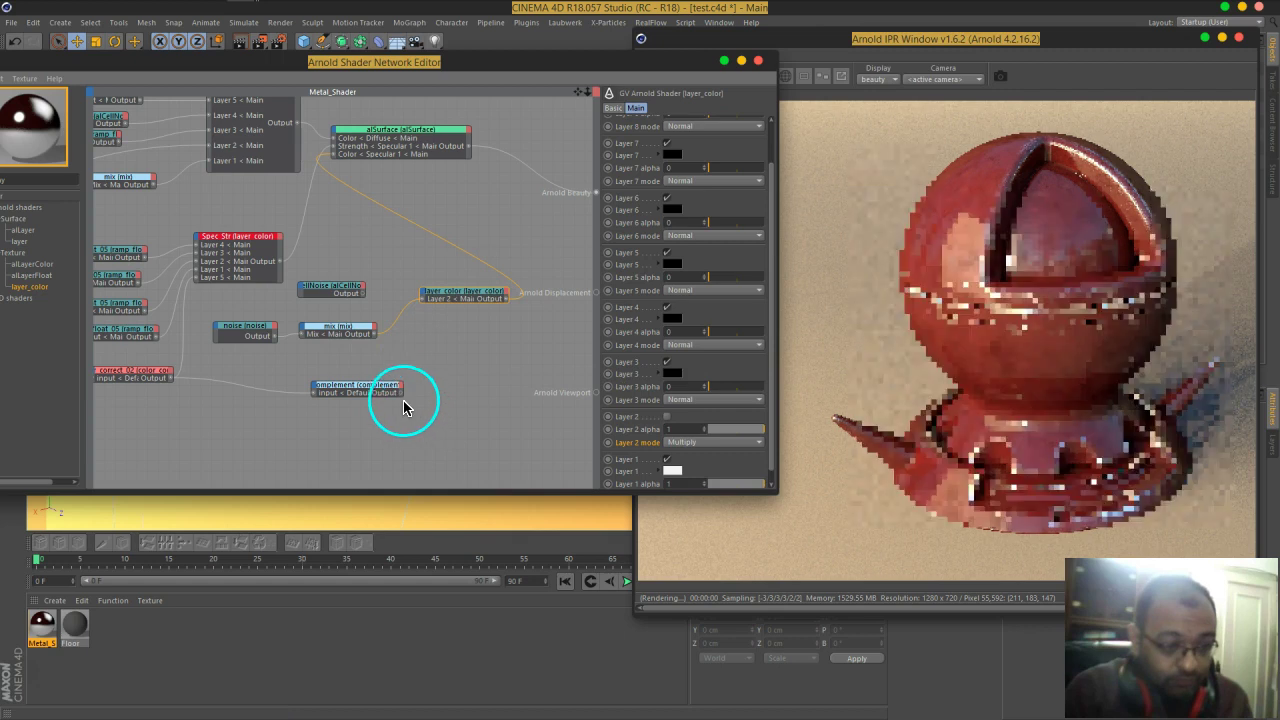
left_click_drag(426, 297, 502, 465)
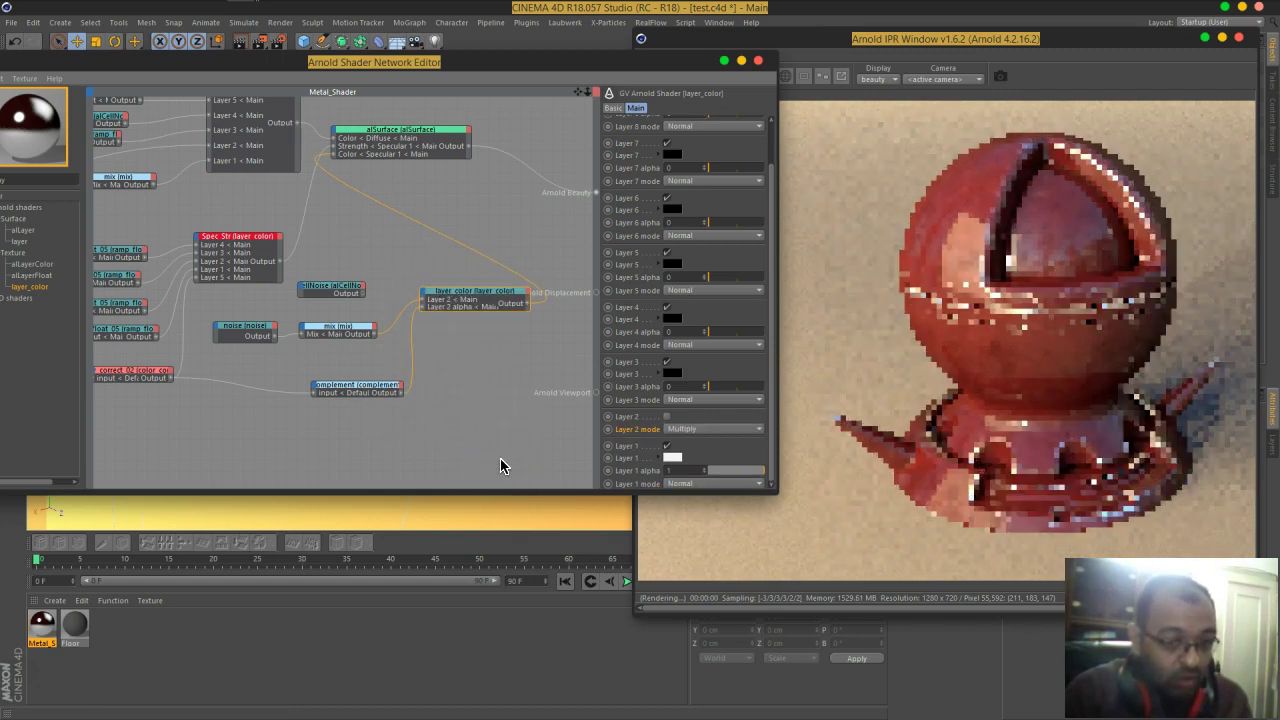
left_click(493, 325)
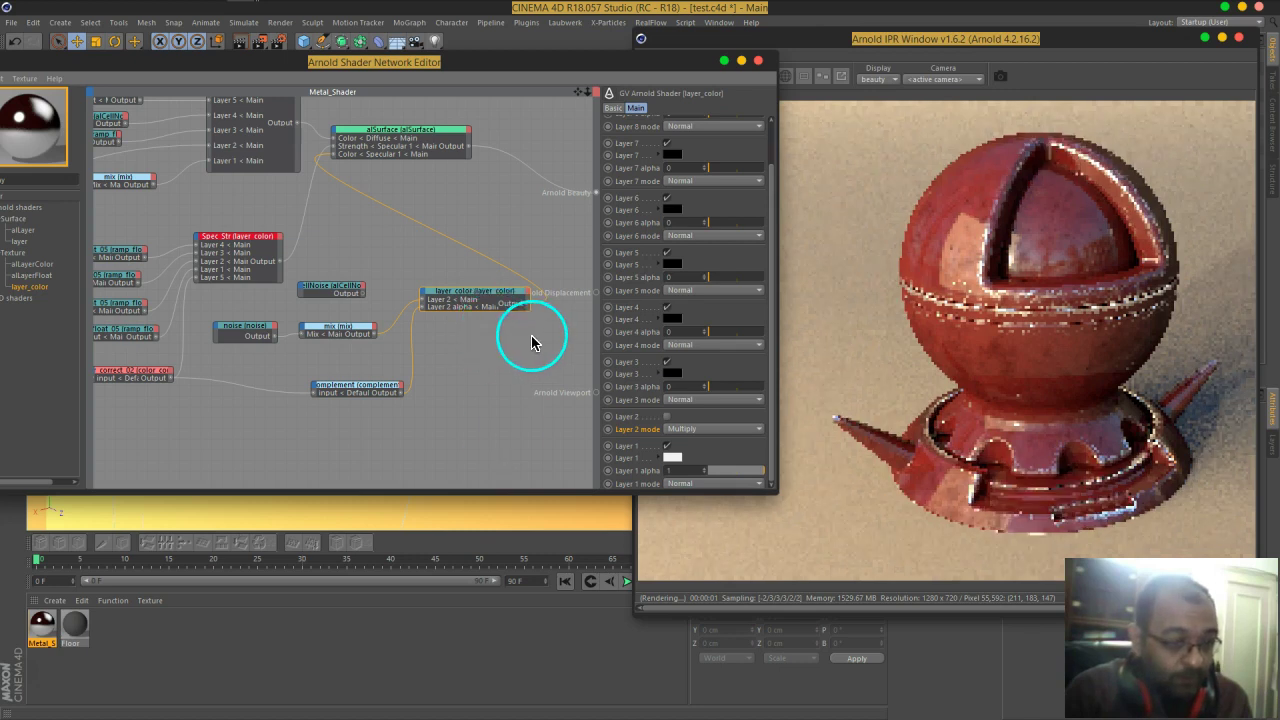
middle_click_drag(531, 342, 490, 356)
left_click(423, 309)
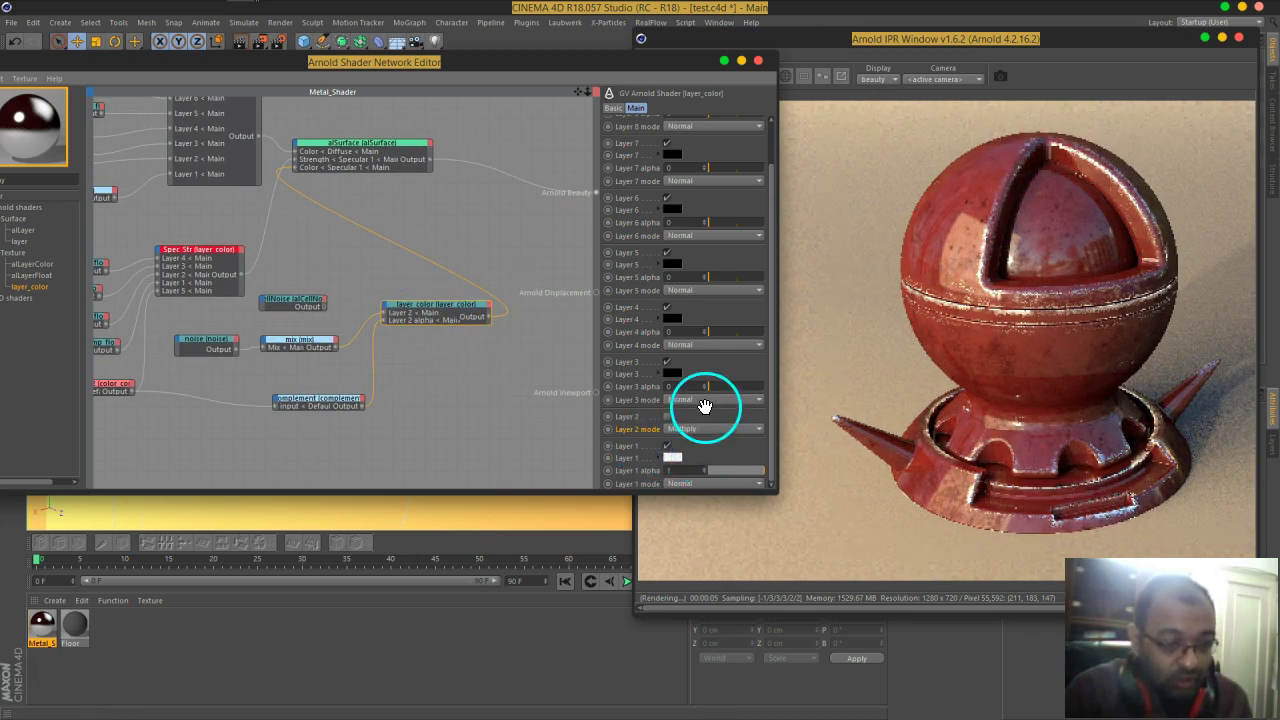
- Enable Layer 2 of the layer_color node and darken its Layer 1 colour to 80% value
left_click(667, 416)
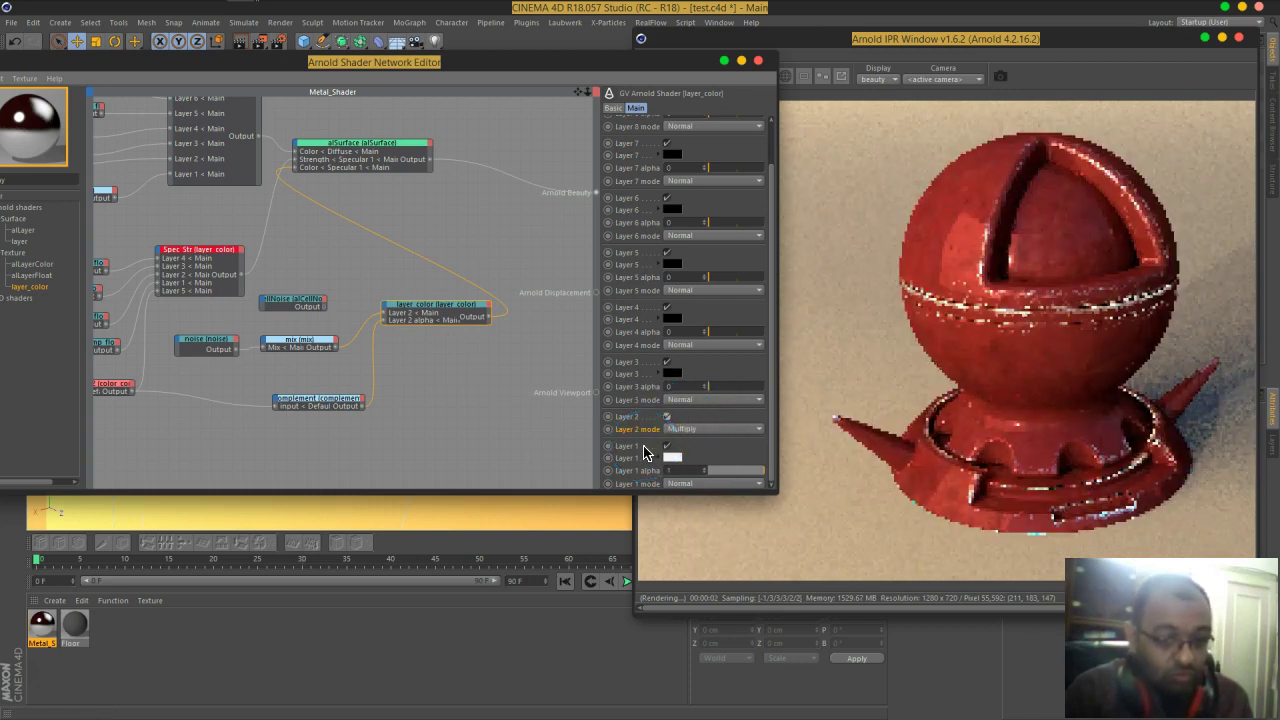
left_click(653, 451)
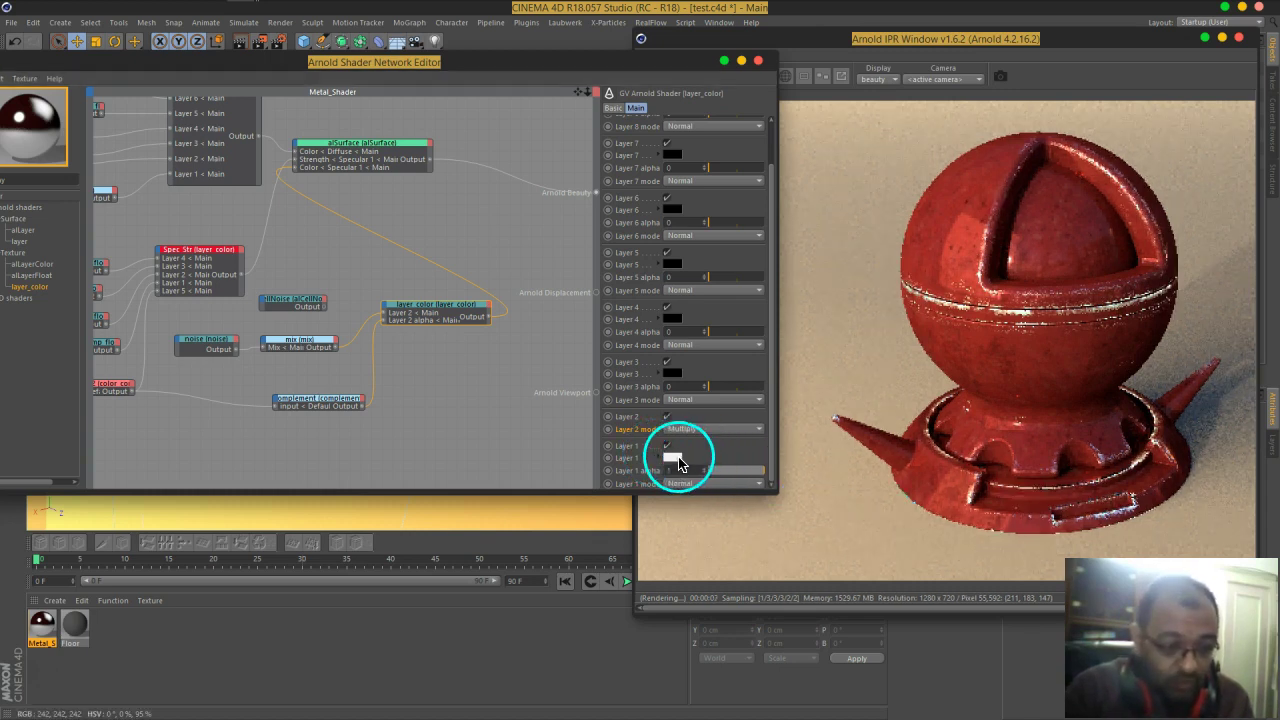
left_click(673, 457)
left_click_drag(777, 491, 750, 508)
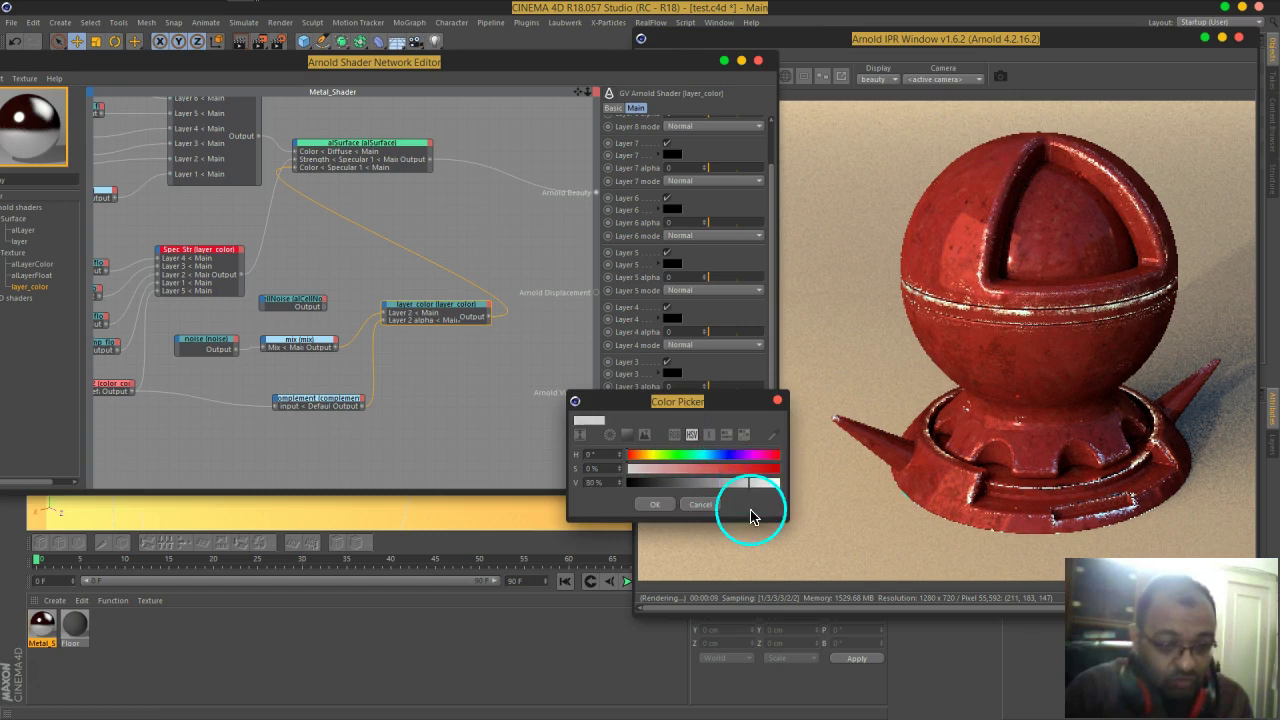
left_click(660, 507)
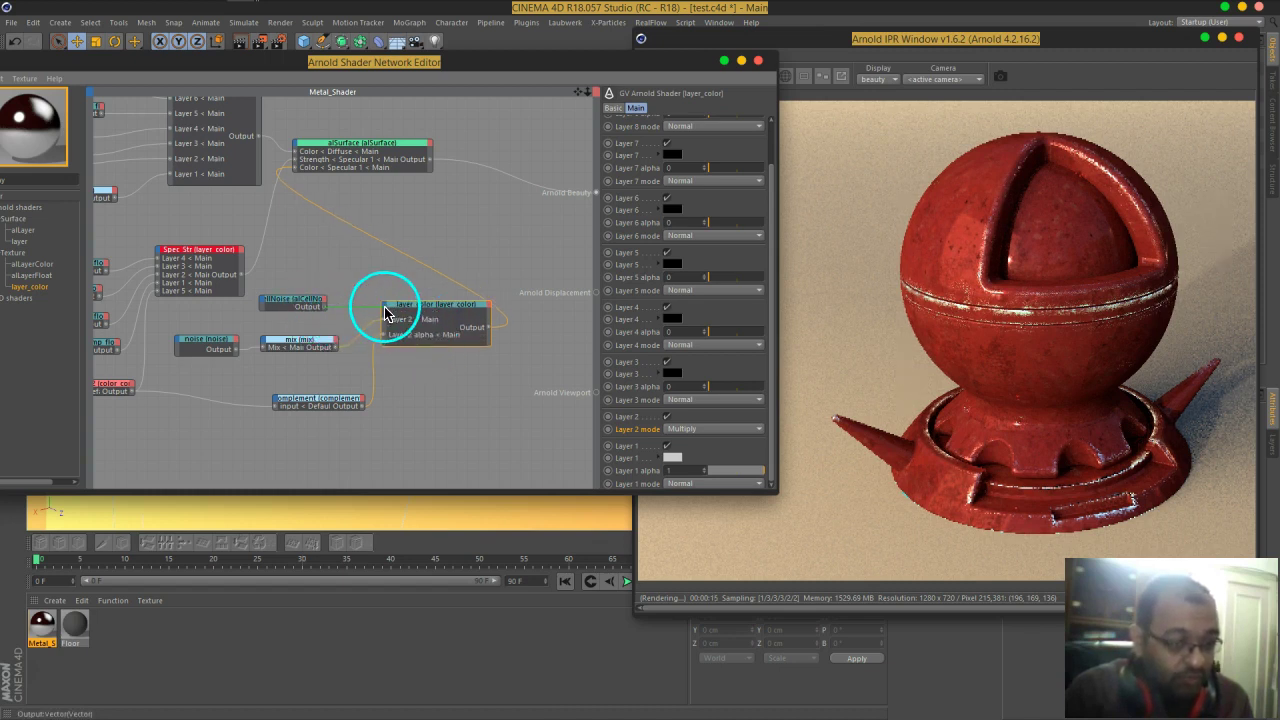
- Connect the alCellNoise output to Layer 3 of the layer_color node and set the Layer 3 mode to Multiply
left_click_drag(385, 312, 414, 312)
left_click(456, 446)
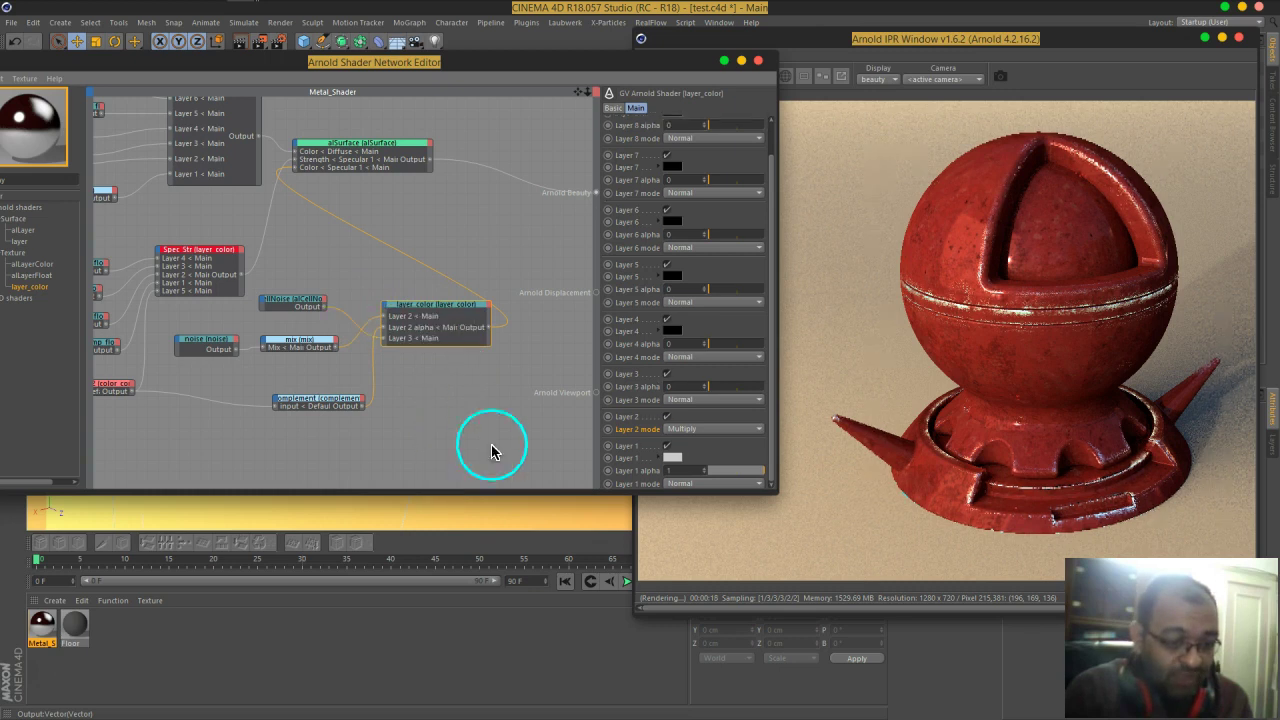
left_click(705, 400)
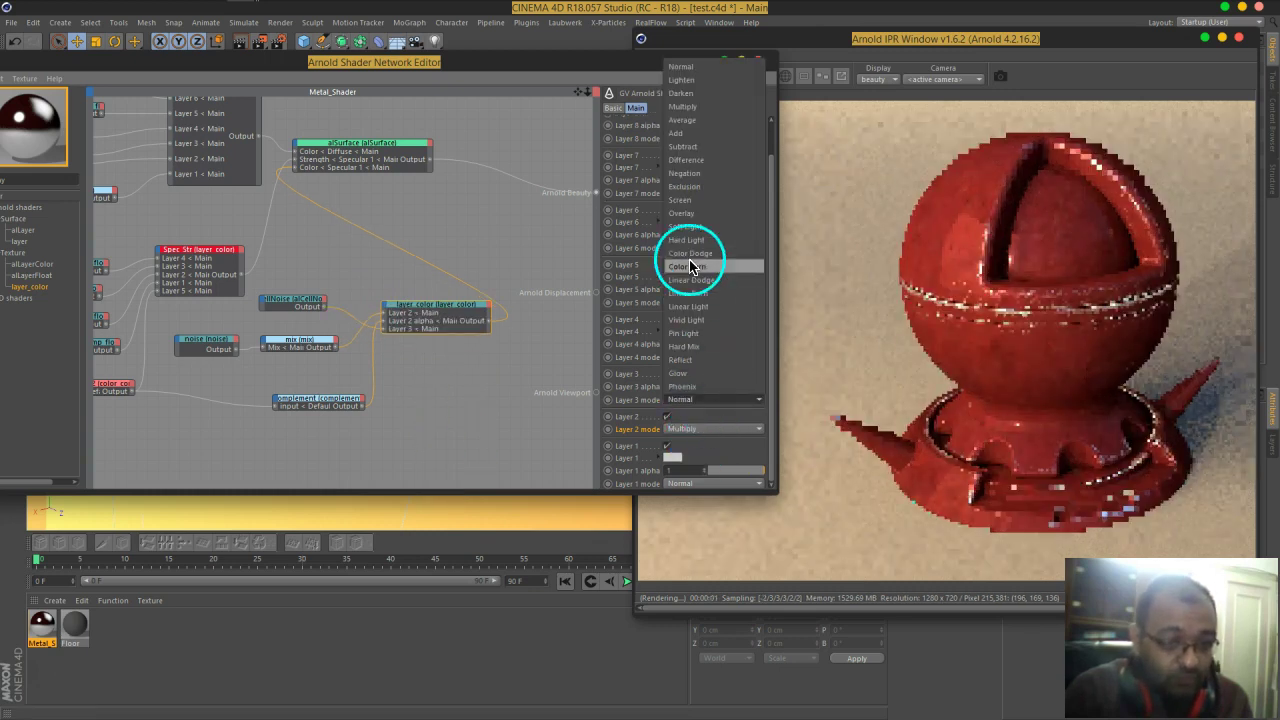
left_click(684, 106)
- Tune the layer_color node's Layer 3 alpha against the IPR render, trying 0.24 and settling on 0.13
left_click_drag(705, 395, 712, 391)
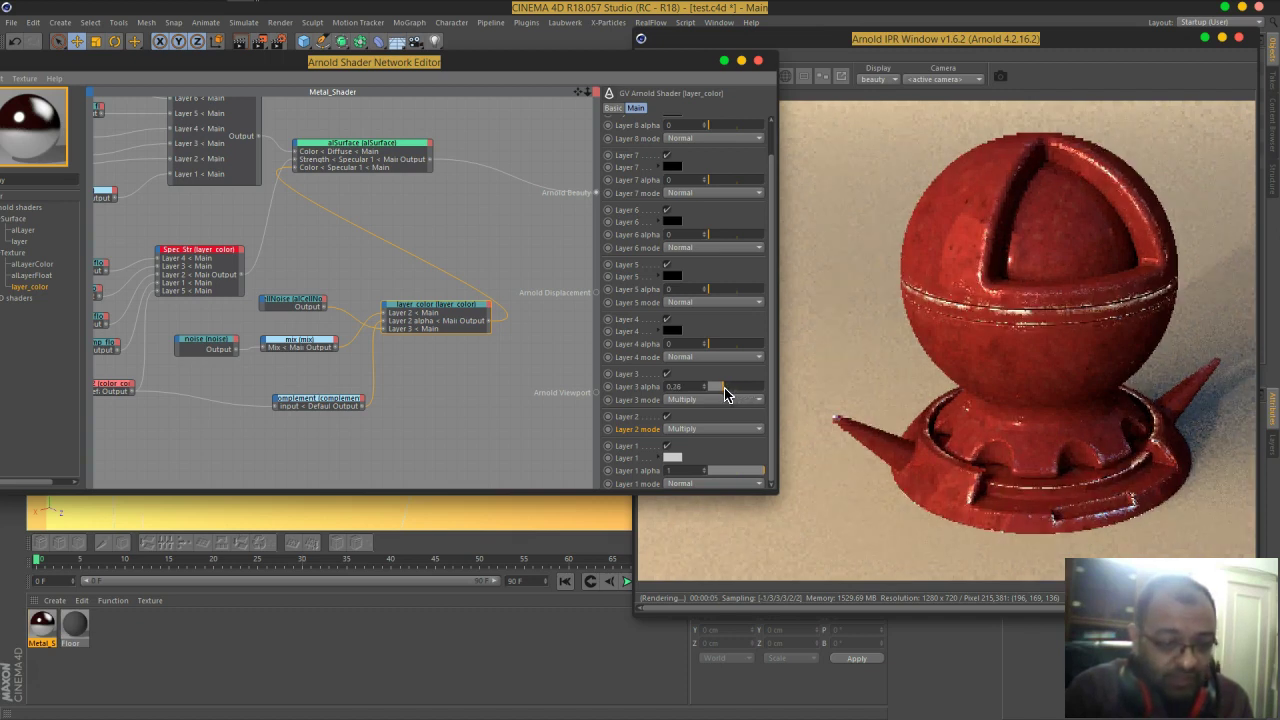
left_click_drag(724, 388, 722, 388)
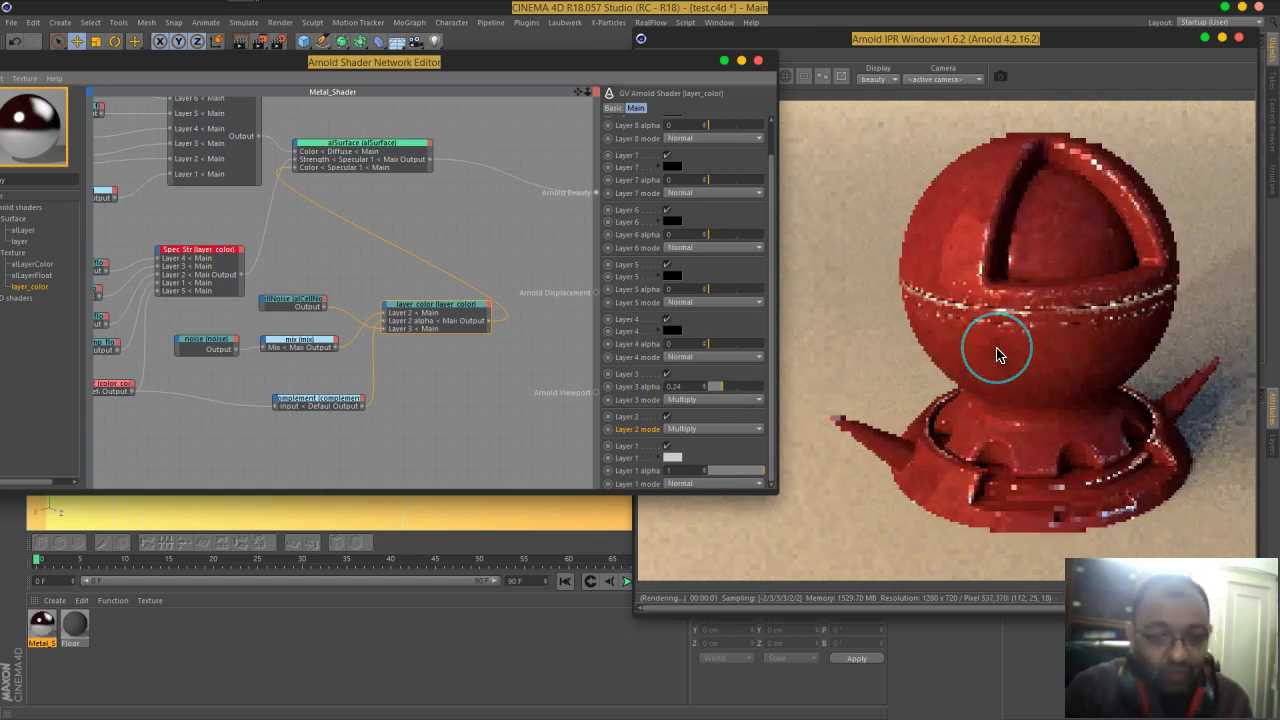
left_click(1003, 40)
left_click(743, 86)
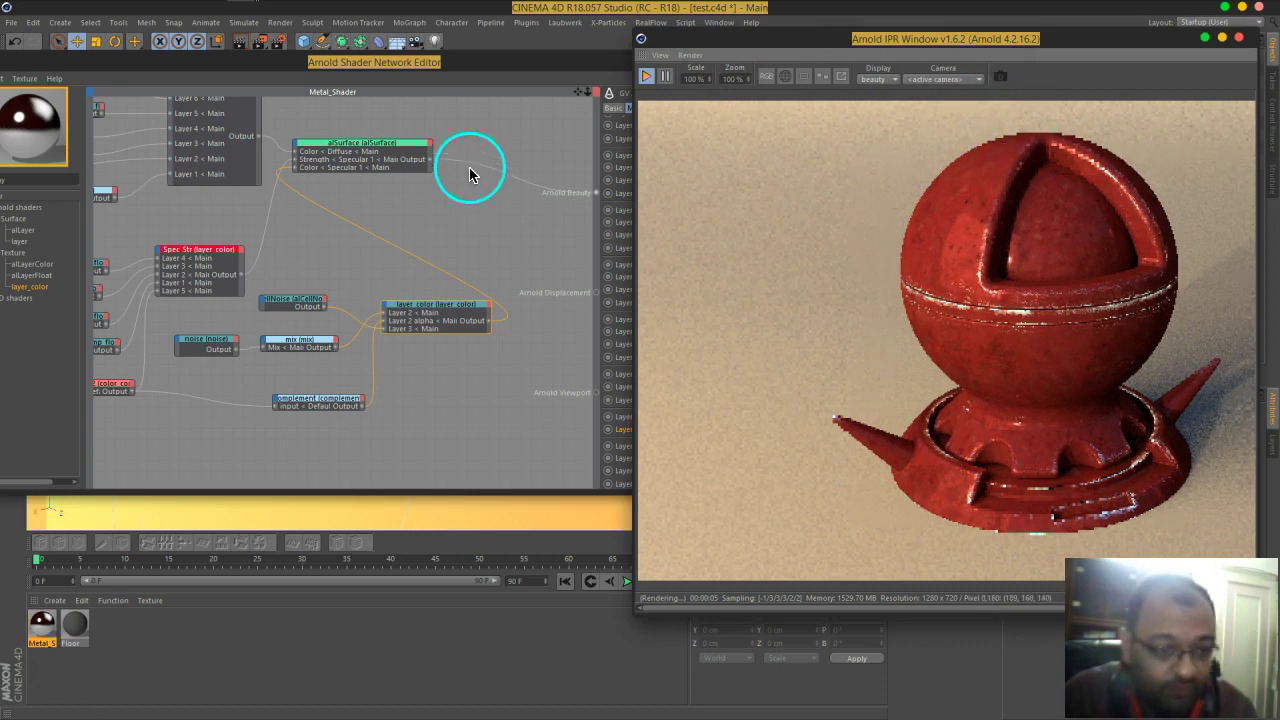
left_click(506, 62)
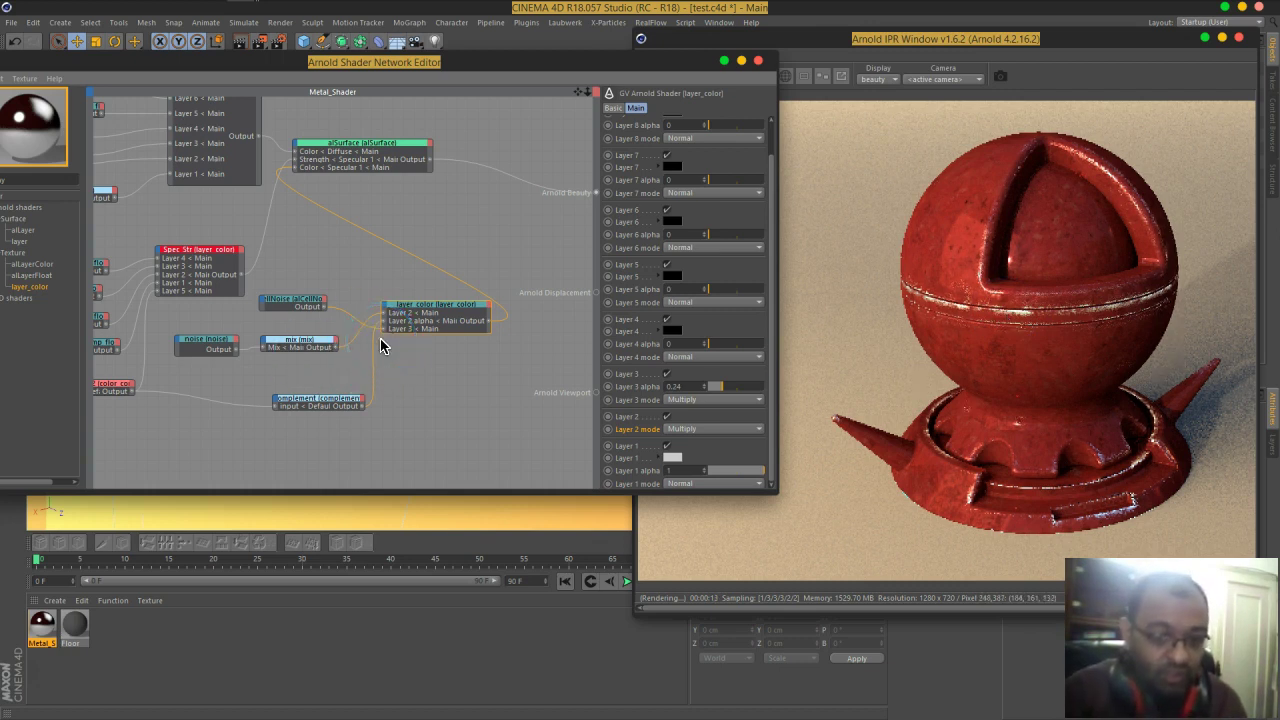
left_click_drag(714, 394, 717, 392)
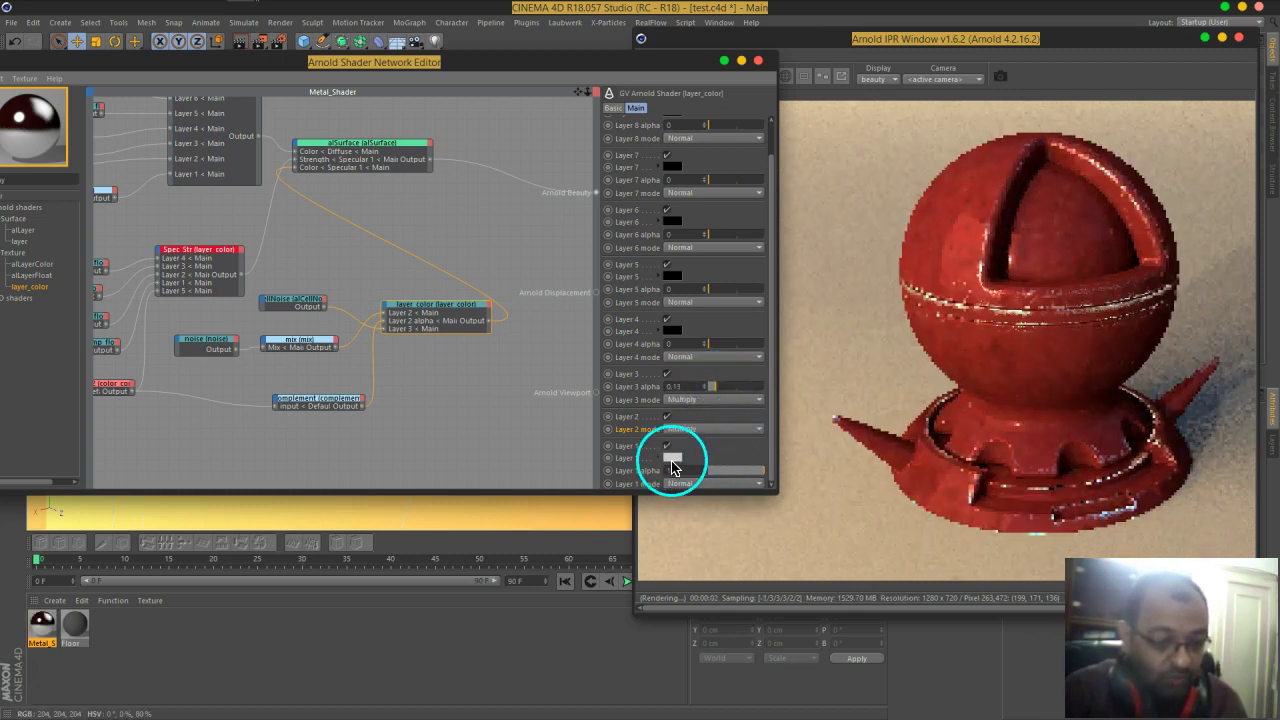
- Set the layer_color node's Layer 2 mode to Normal and check the edges in the IPR render
mouse_move(674, 462)
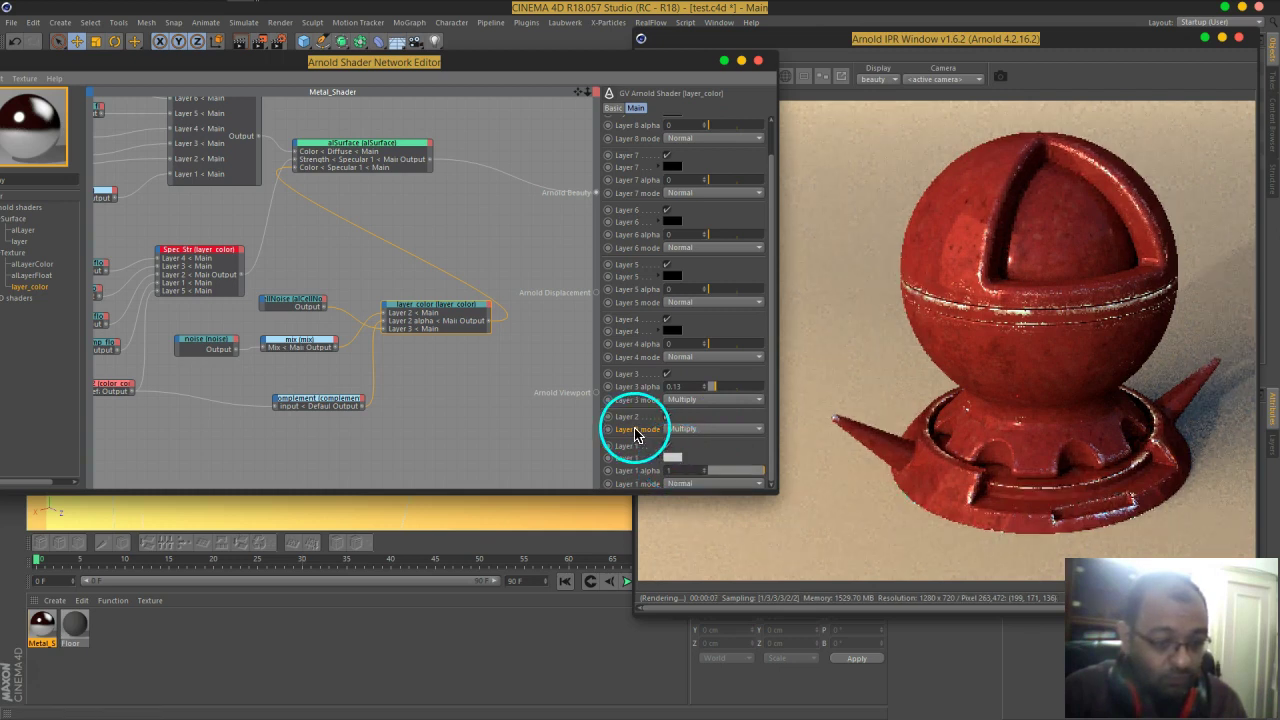
left_click(674, 429)
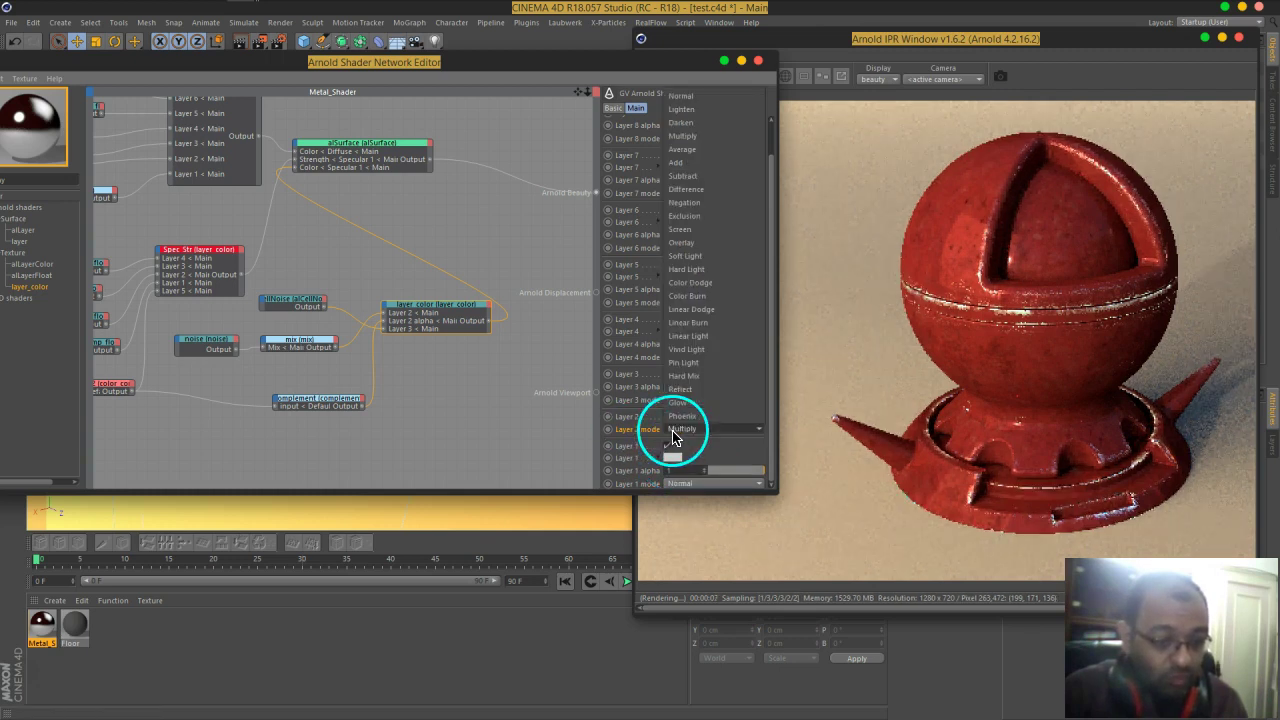
left_click(684, 96)
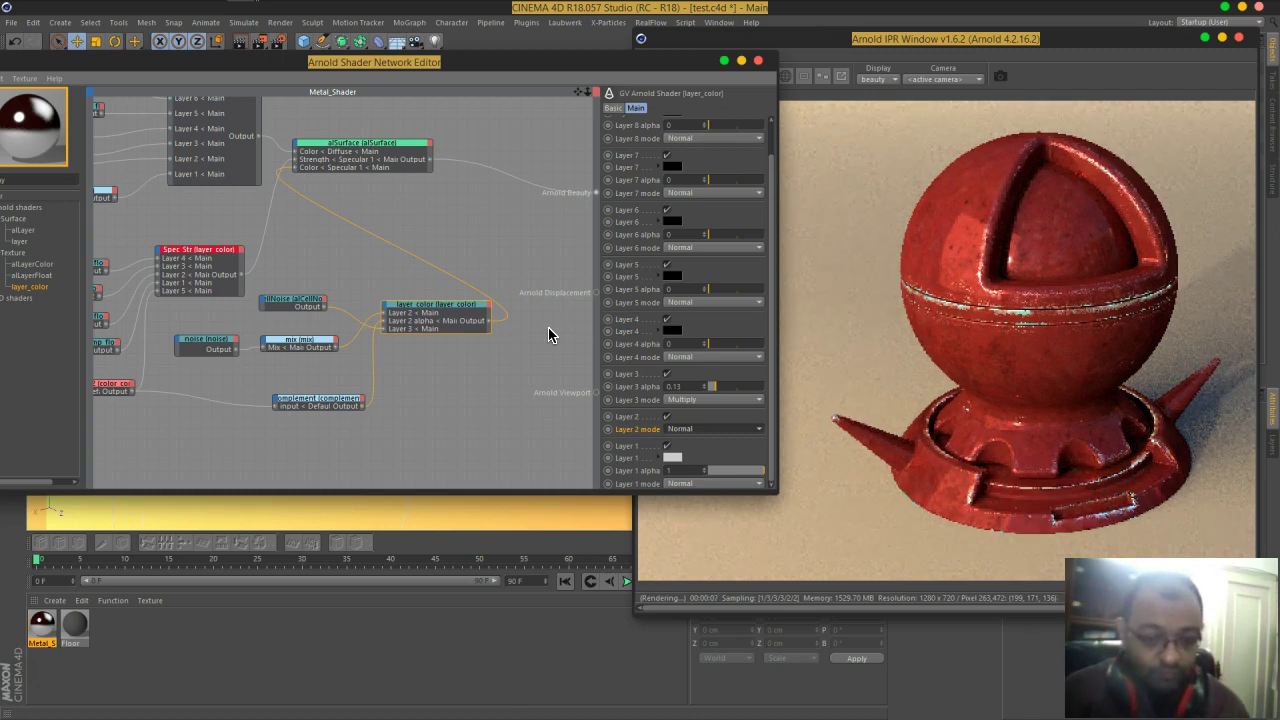
left_click(555, 332)
left_click(1098, 322)
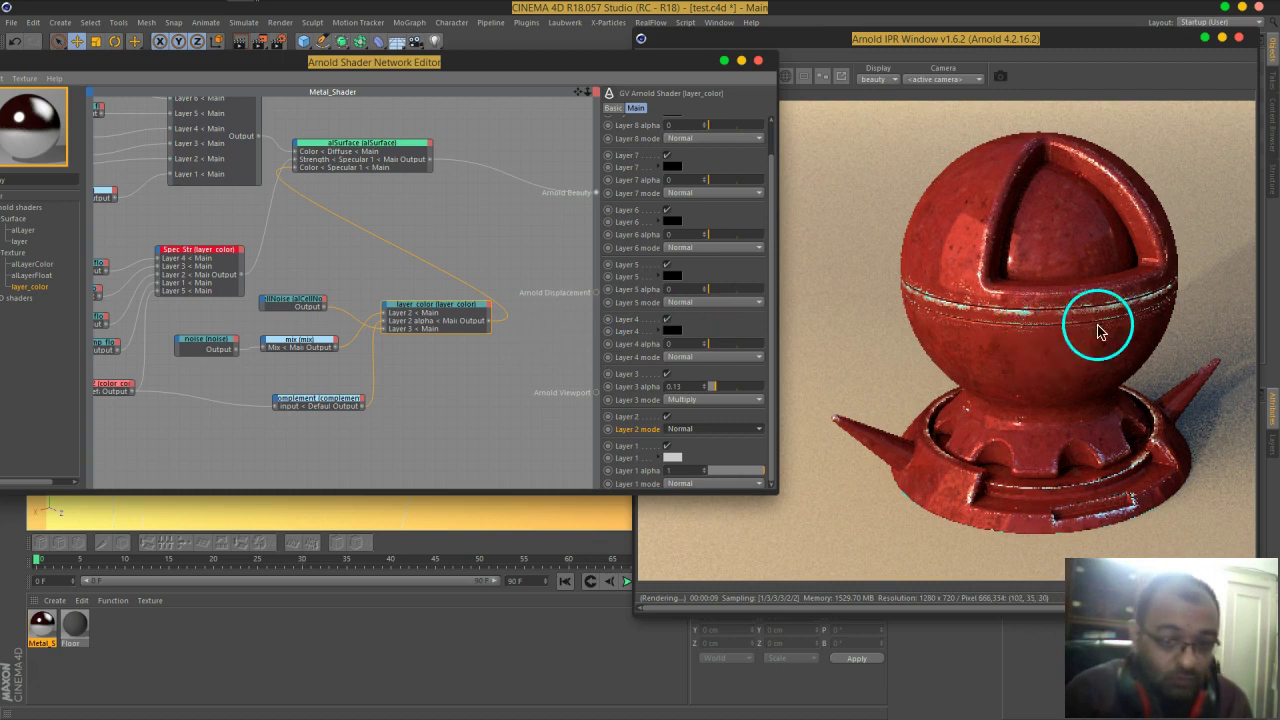
- Darken the mix node's Input1 red to about 85% value, keeping its reddish hue
left_click(1047, 346)
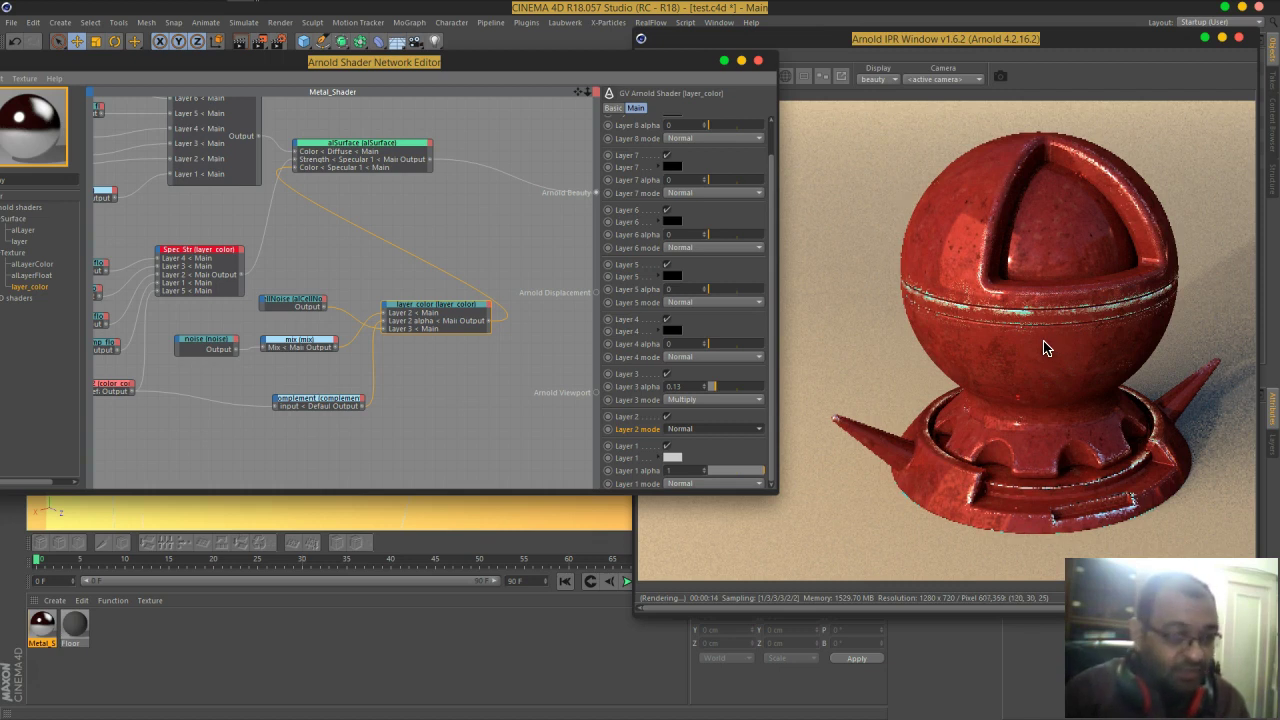
left_click(283, 380)
left_click(297, 345)
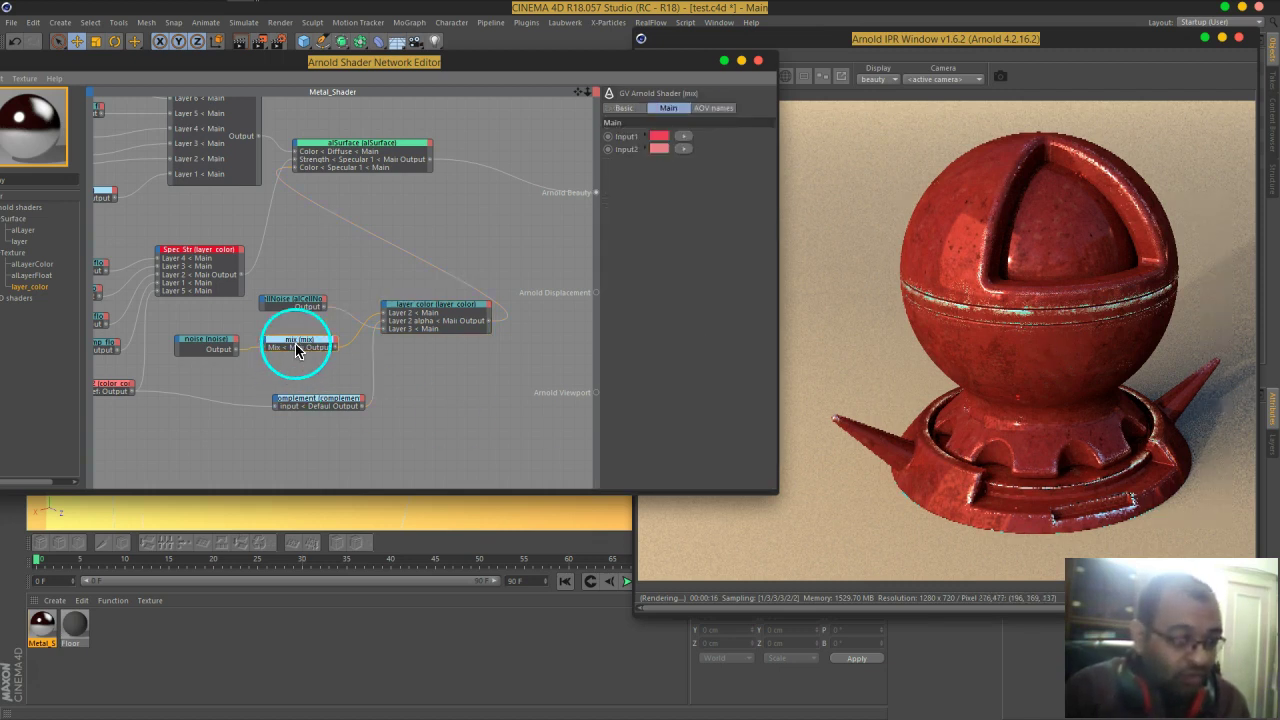
left_click(658, 147)
left_click(657, 139)
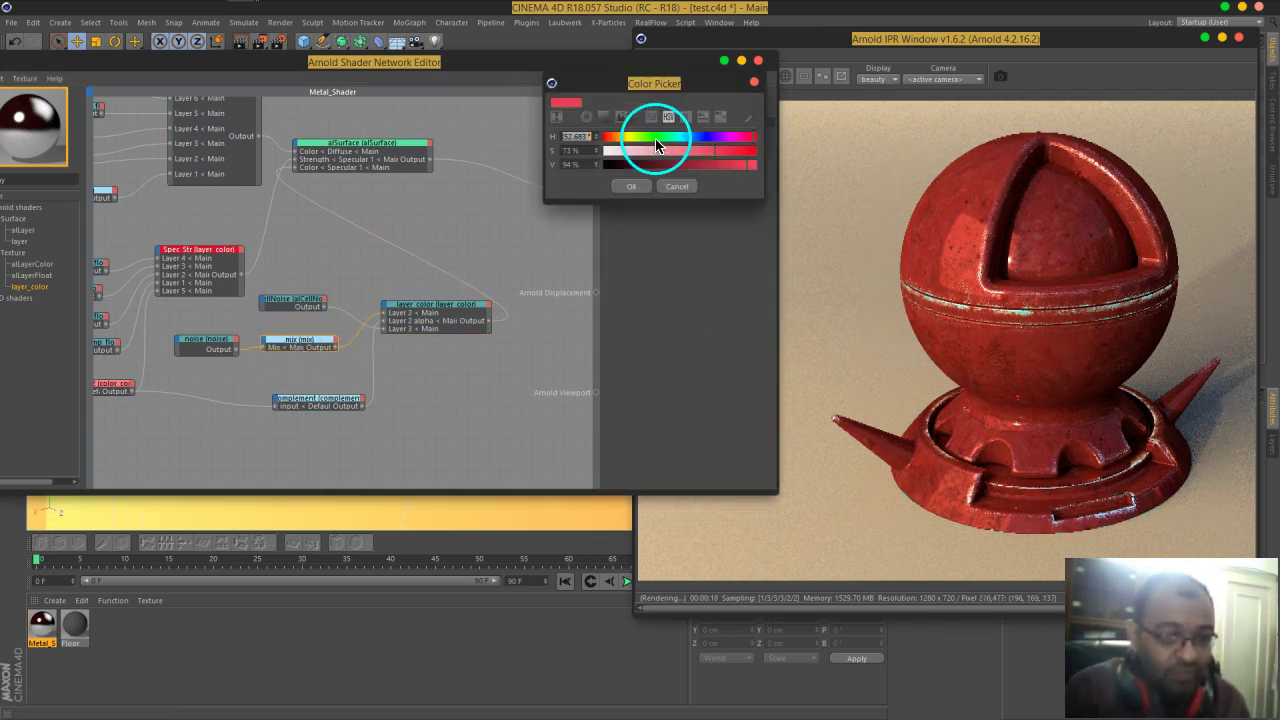
left_click(750, 168)
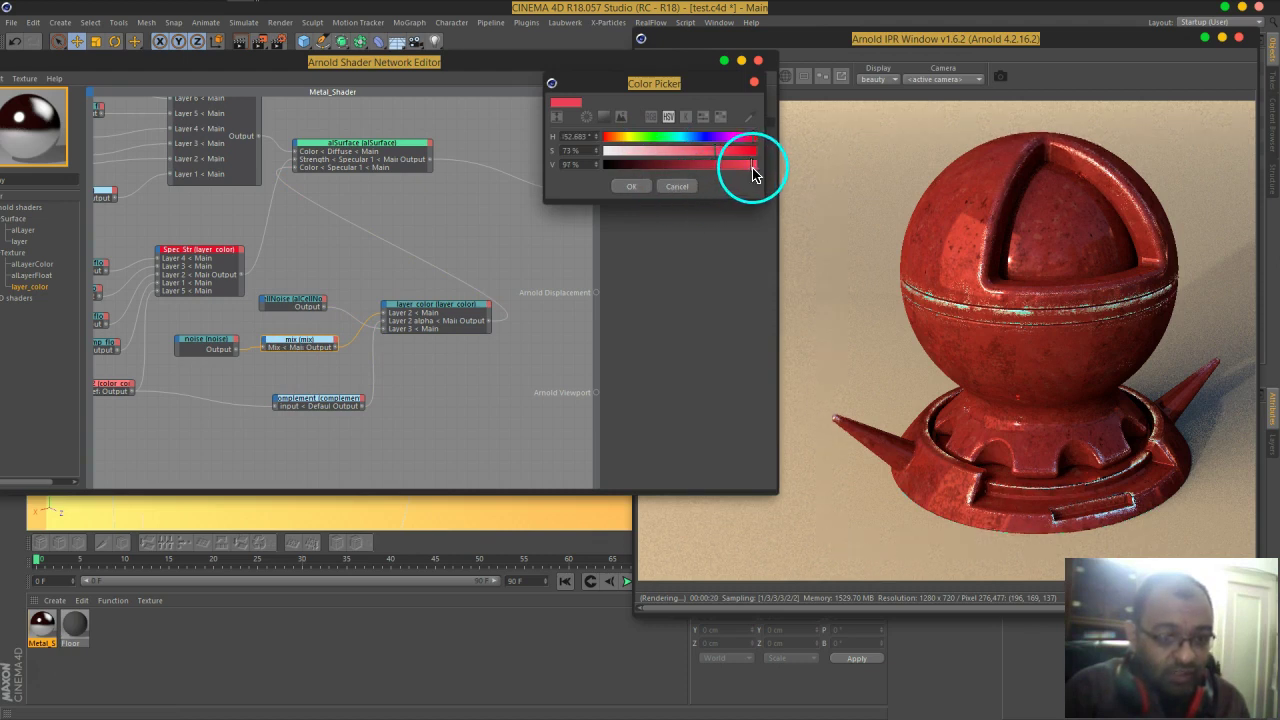
left_click(705, 151)
left_click(719, 156)
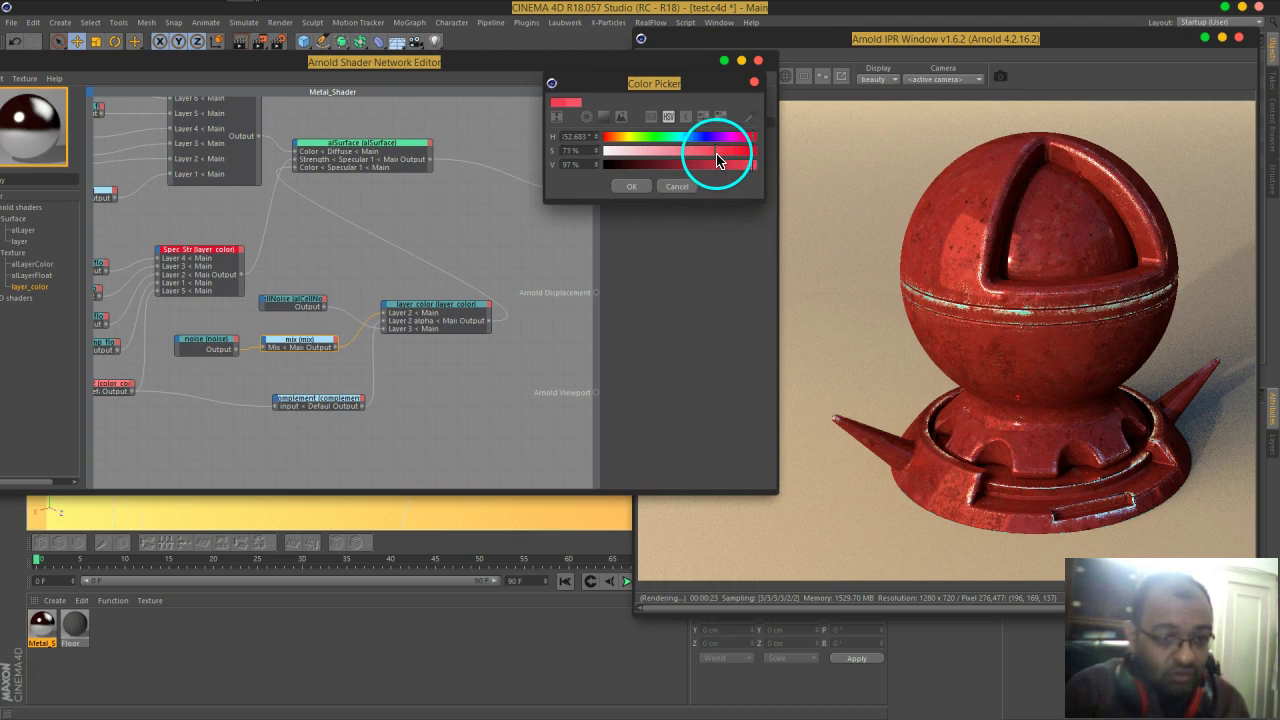
left_click_drag(743, 177, 734, 175)
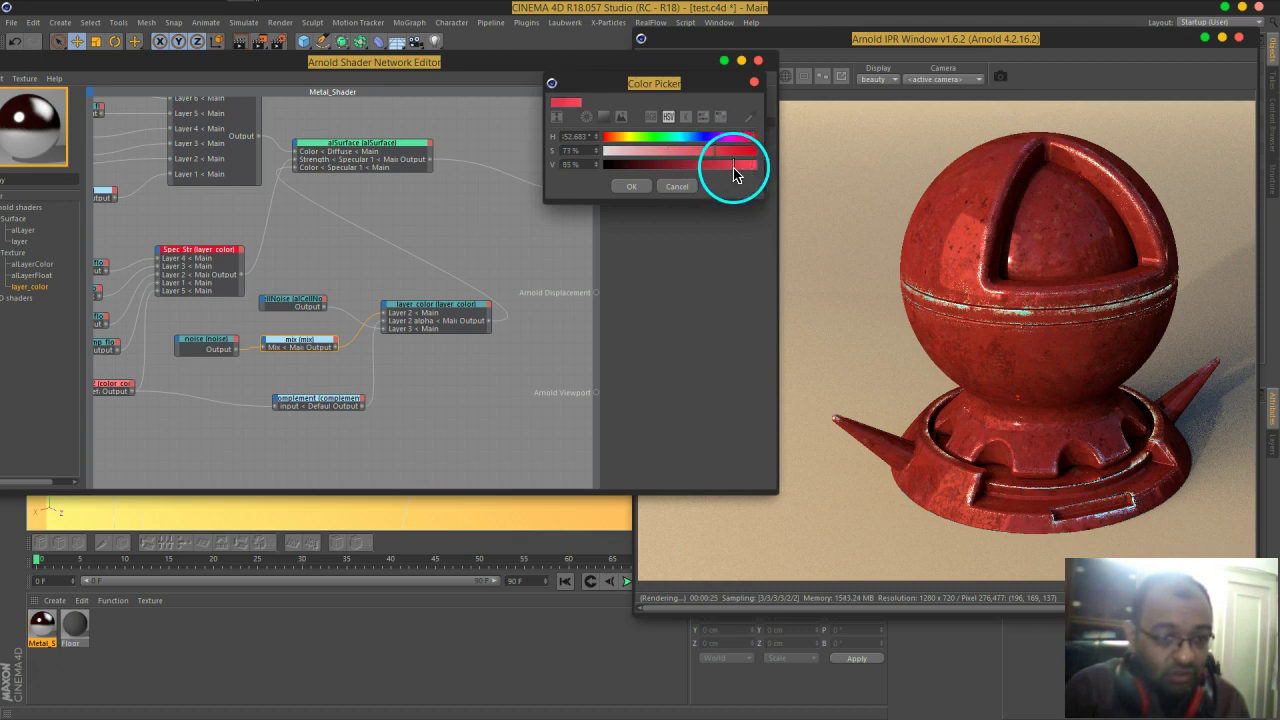
left_click(631, 186)
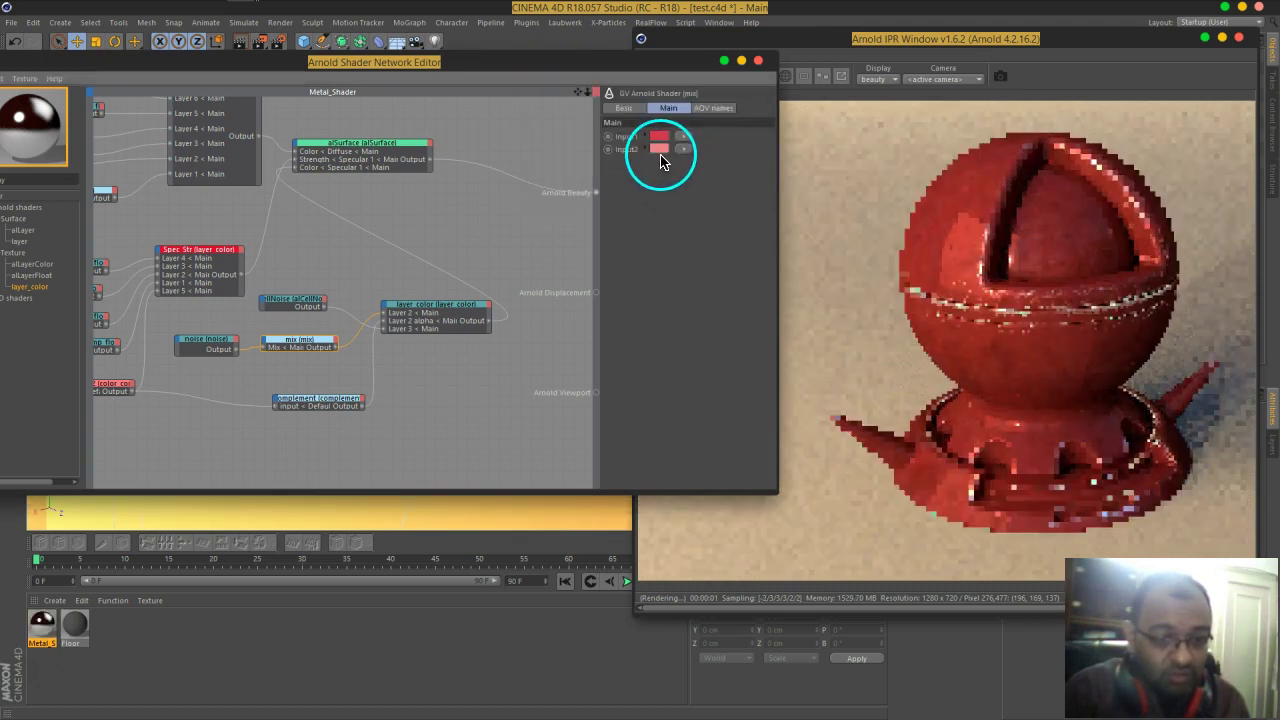
- Lighten the mix node's Input2 colour to a paler pink
left_click(662, 149)
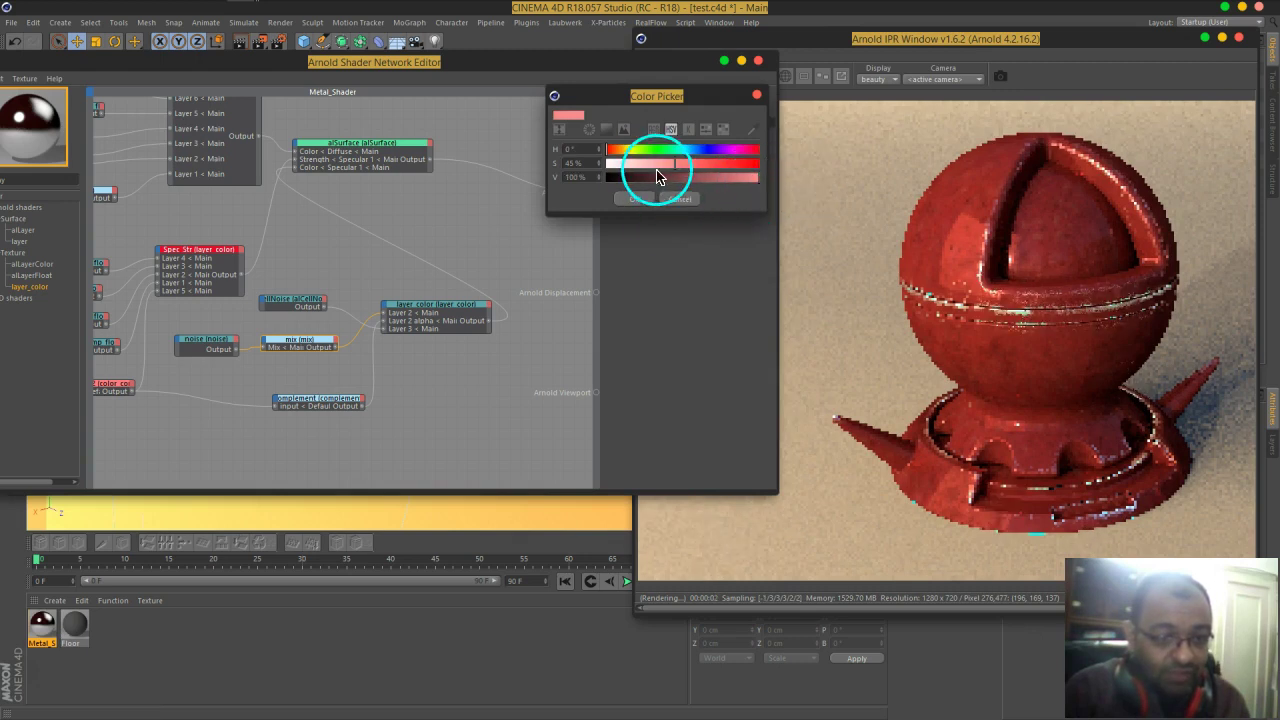
left_click(634, 199)
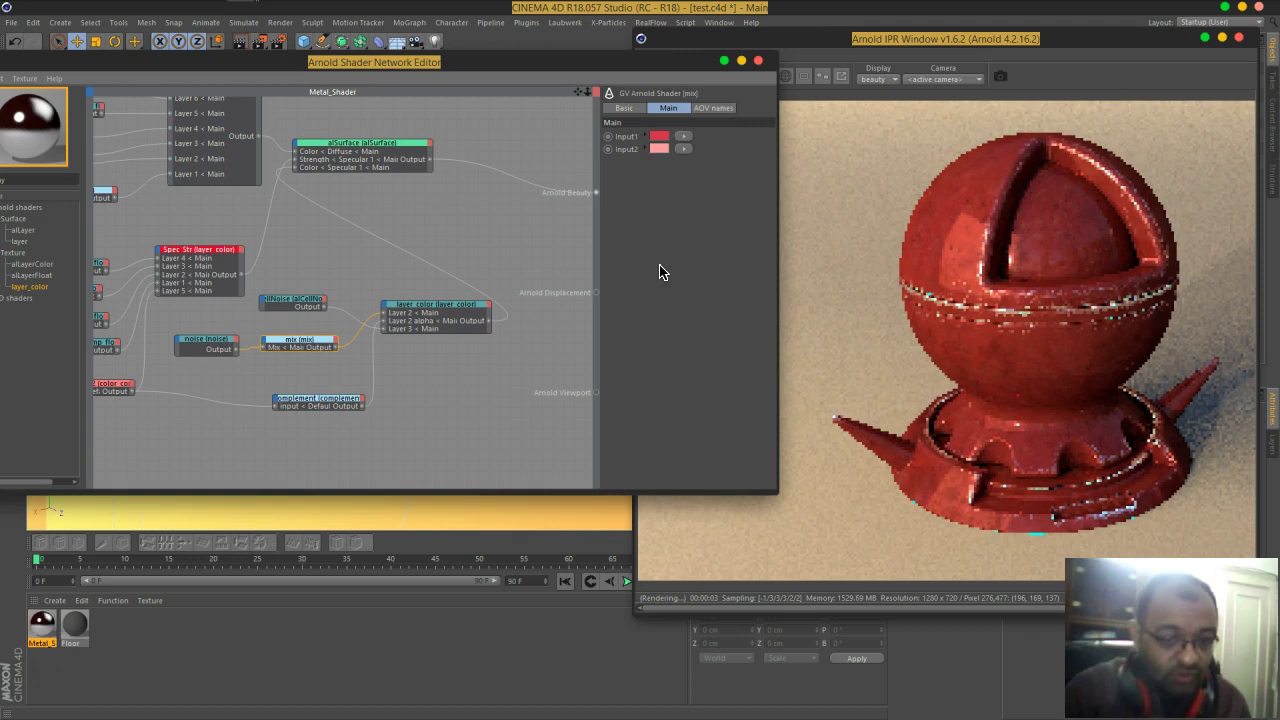
left_click(660, 148)
left_click(639, 197)
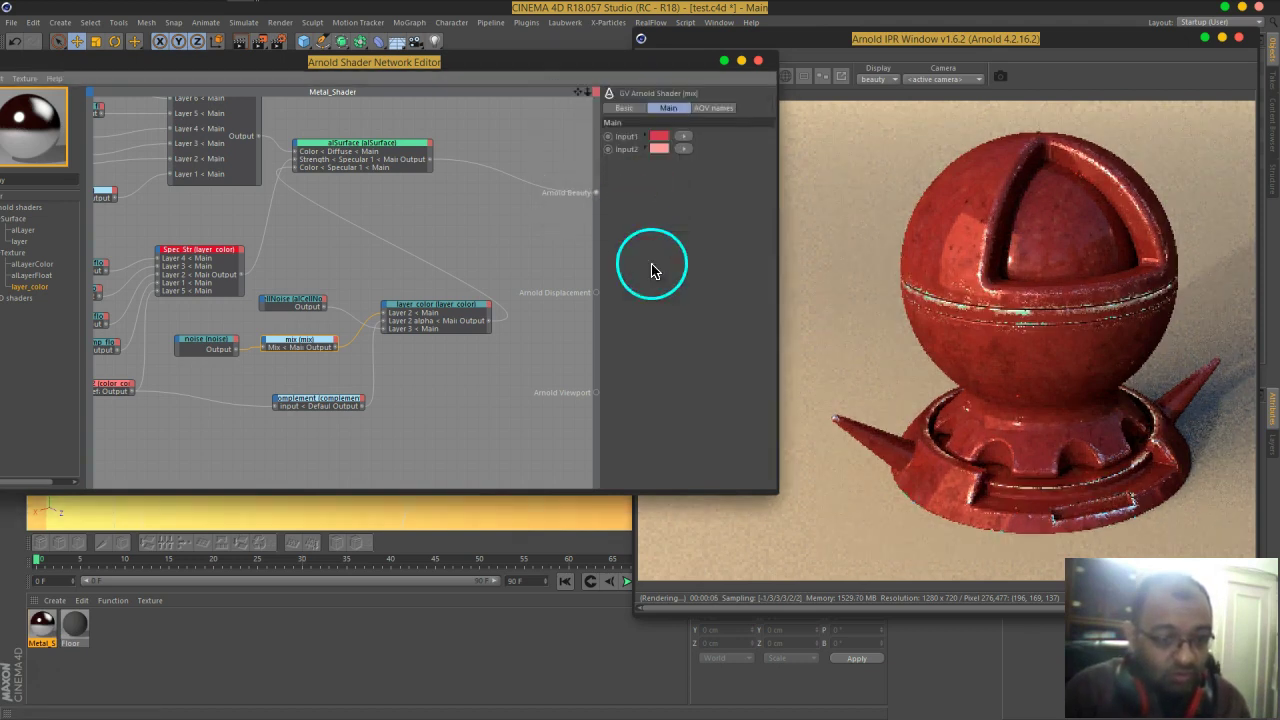
- In the alCellNoise features, set Color 1 to a red with hue 0° and about 73% saturation, and Color 2 to a lighter pink
left_click(290, 298)
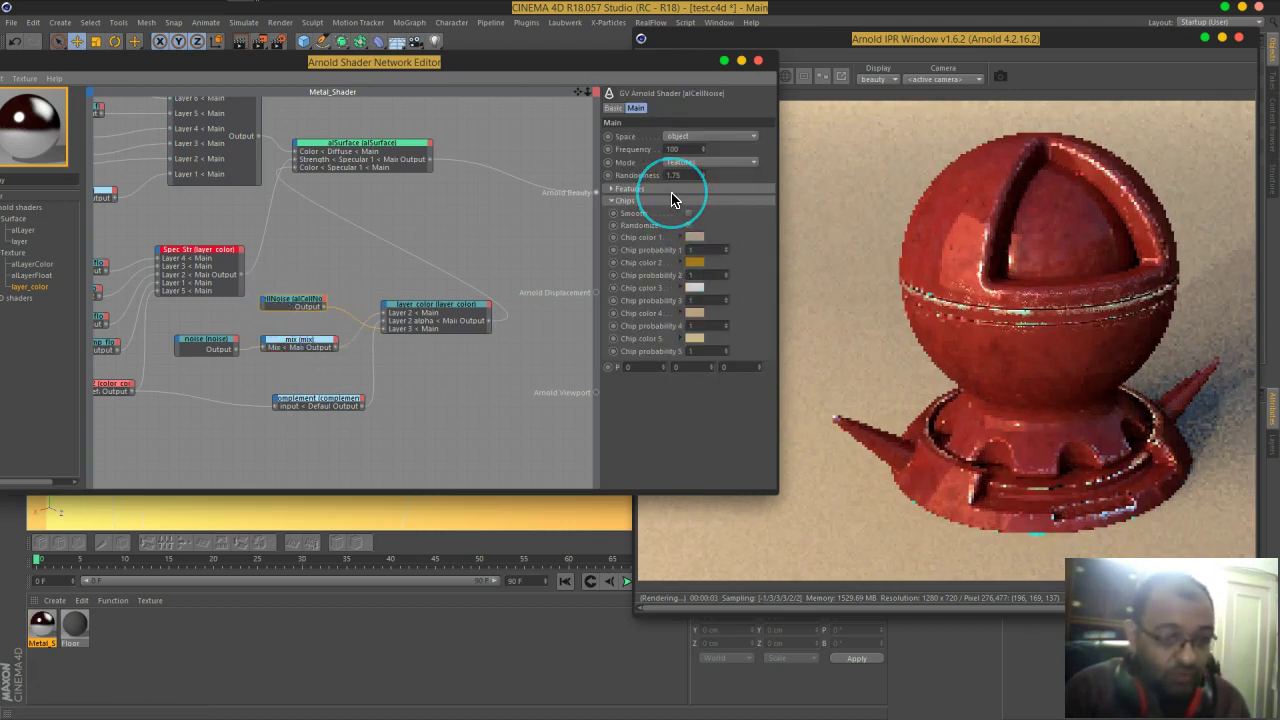
left_click(672, 196)
left_click(670, 246)
left_click(755, 264)
left_click_drag(737, 251, 729, 251)
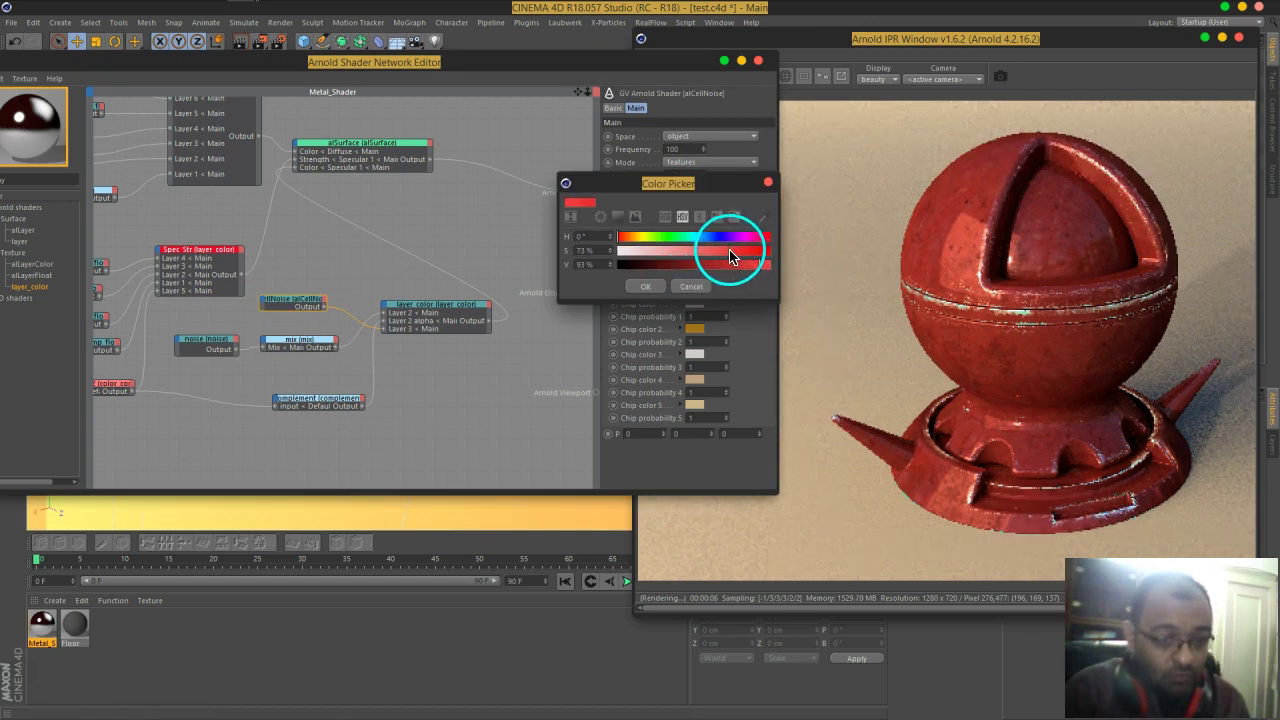
left_click(645, 286)
left_click(667, 251)
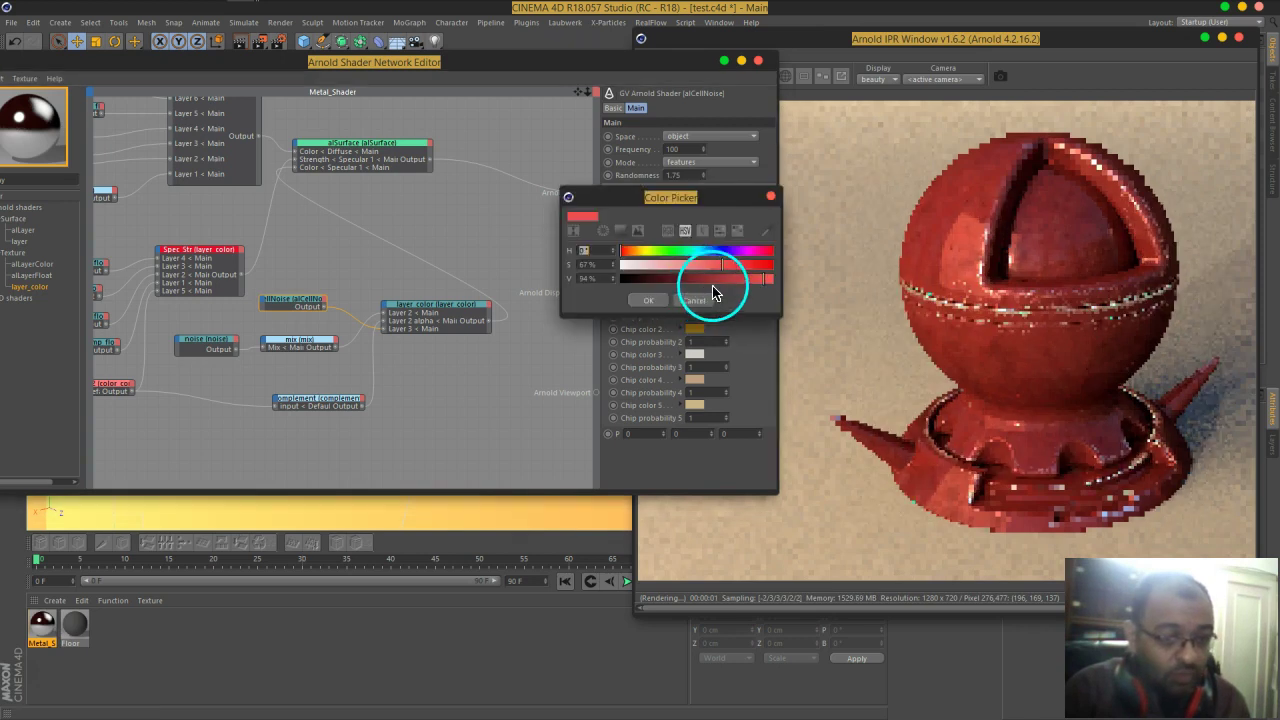
left_click(648, 300)
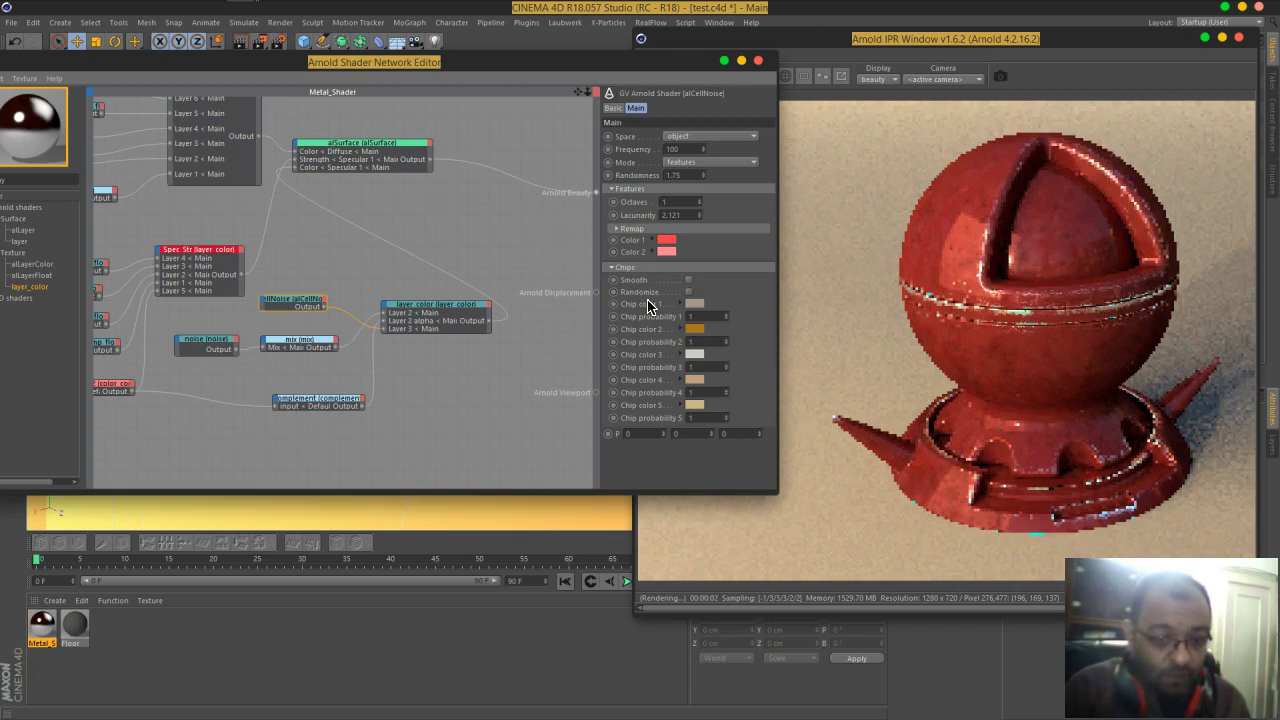
- Reposition the shader editor beside the render, move alSurface away from the large layer node, and place the complement node just below the mix node
left_click(591, 299)
left_click(437, 82)
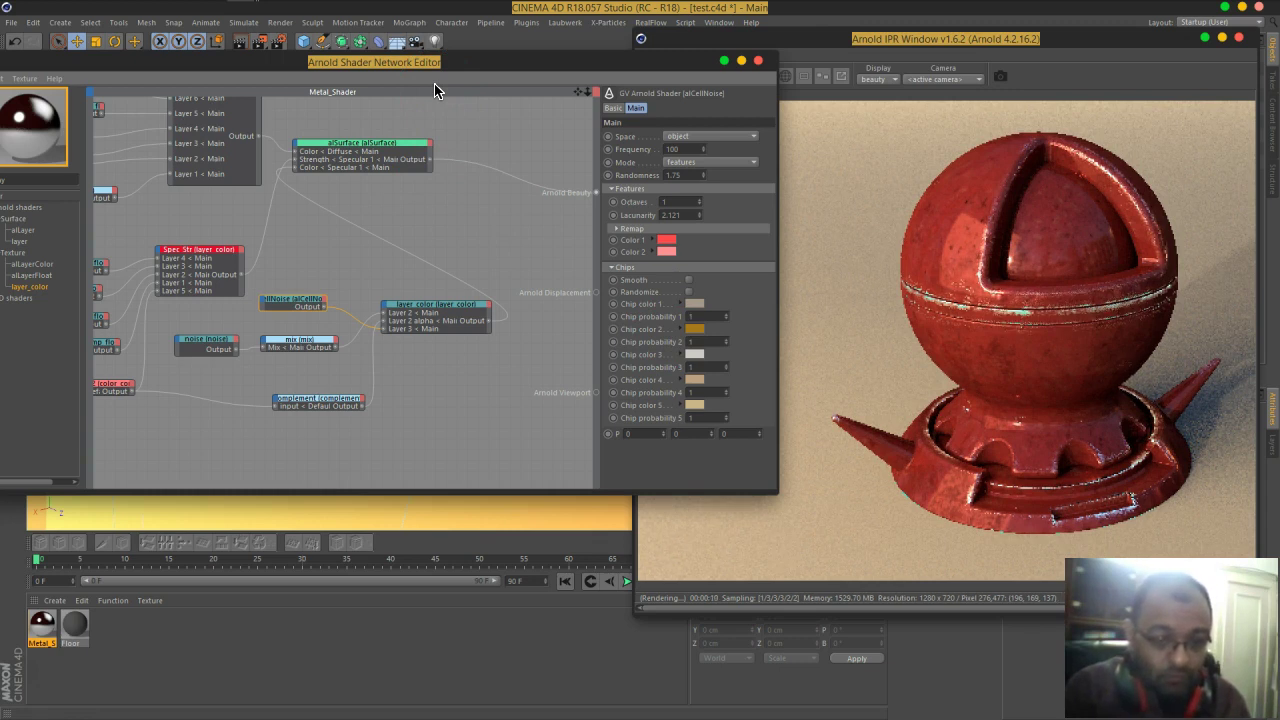
left_click_drag(434, 63, 593, 108)
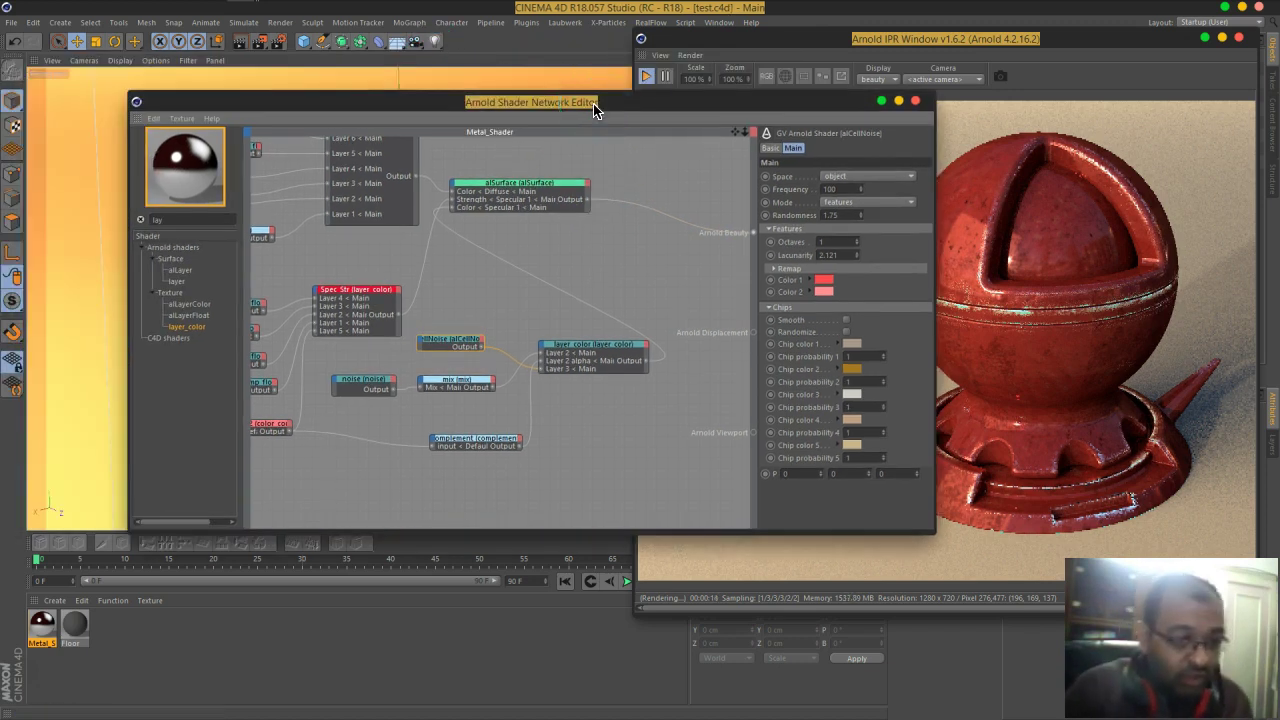
left_click_drag(518, 196, 593, 195)
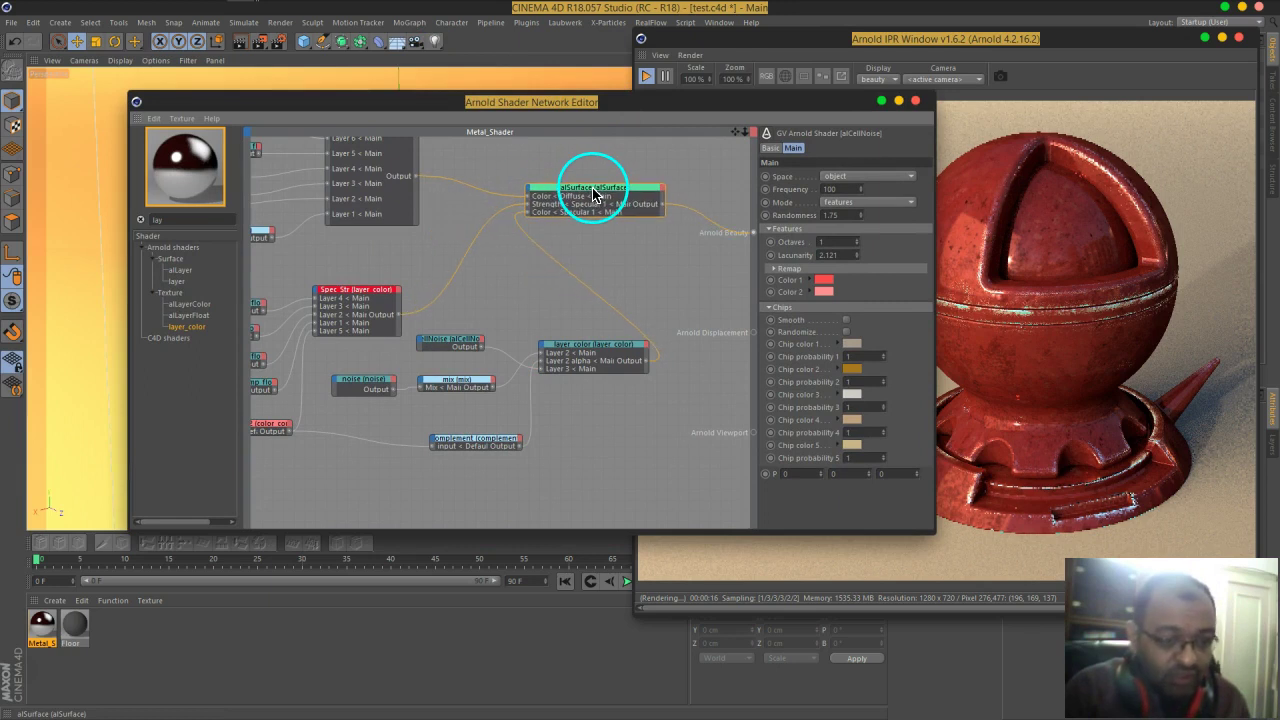
left_click_drag(754, 129, 641, 102)
left_click(946, 294)
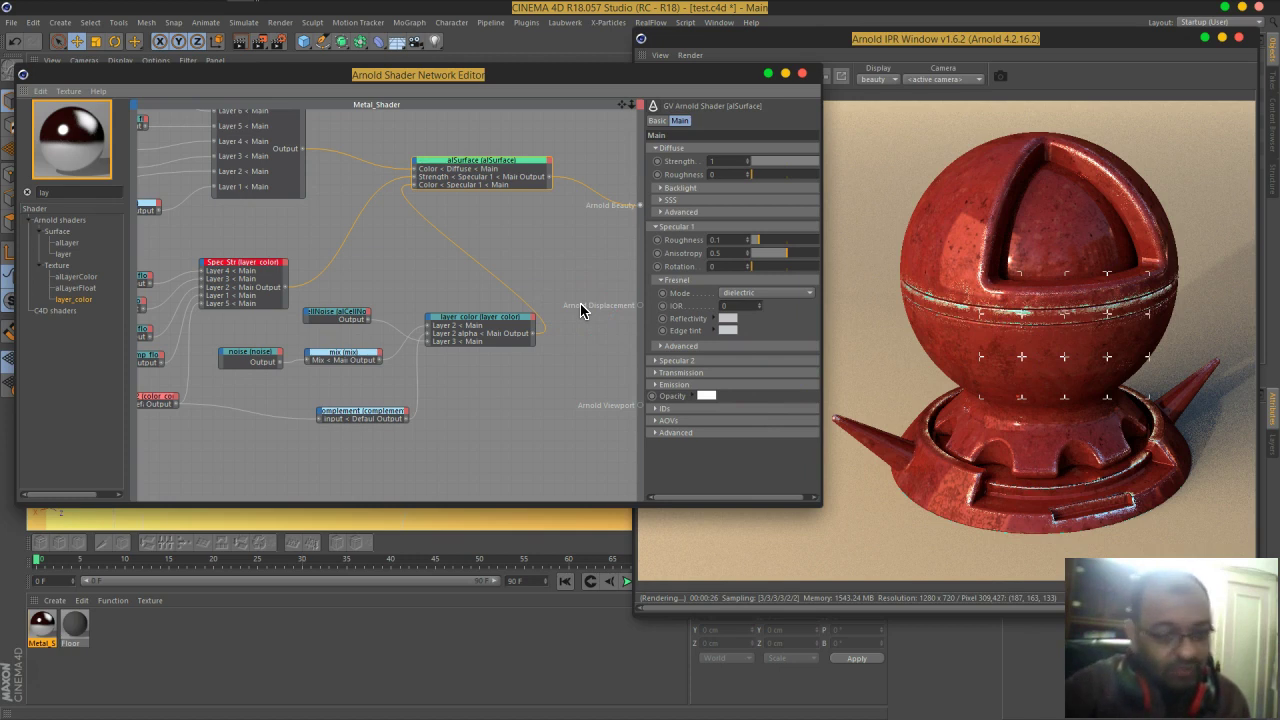
left_click_drag(368, 417, 335, 392)
left_click(397, 430)
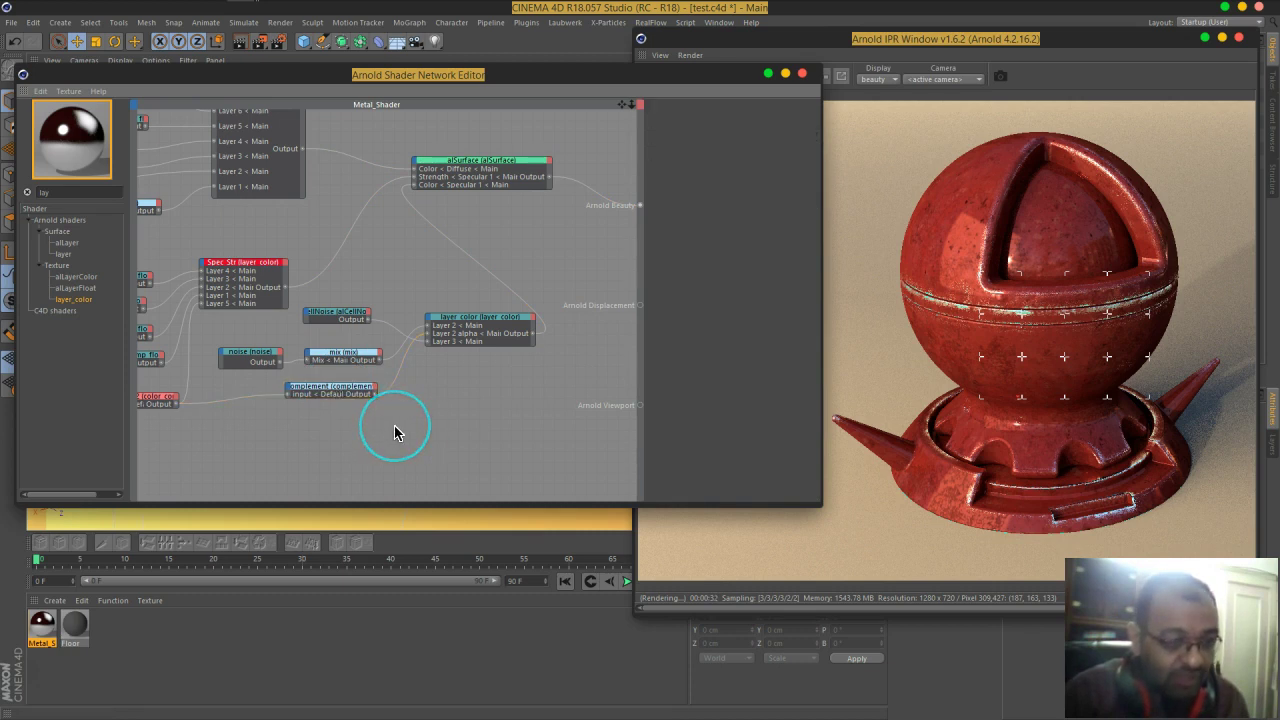
left_click(390, 430)
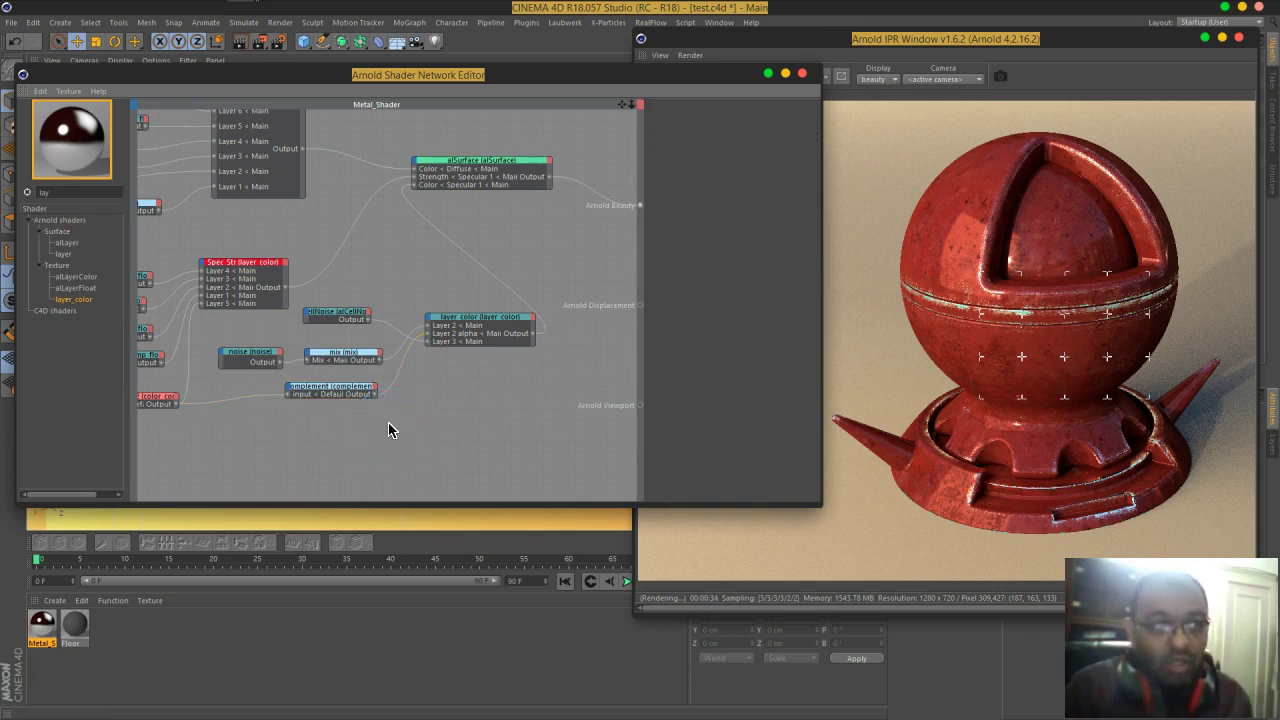
left_click(460, 330)
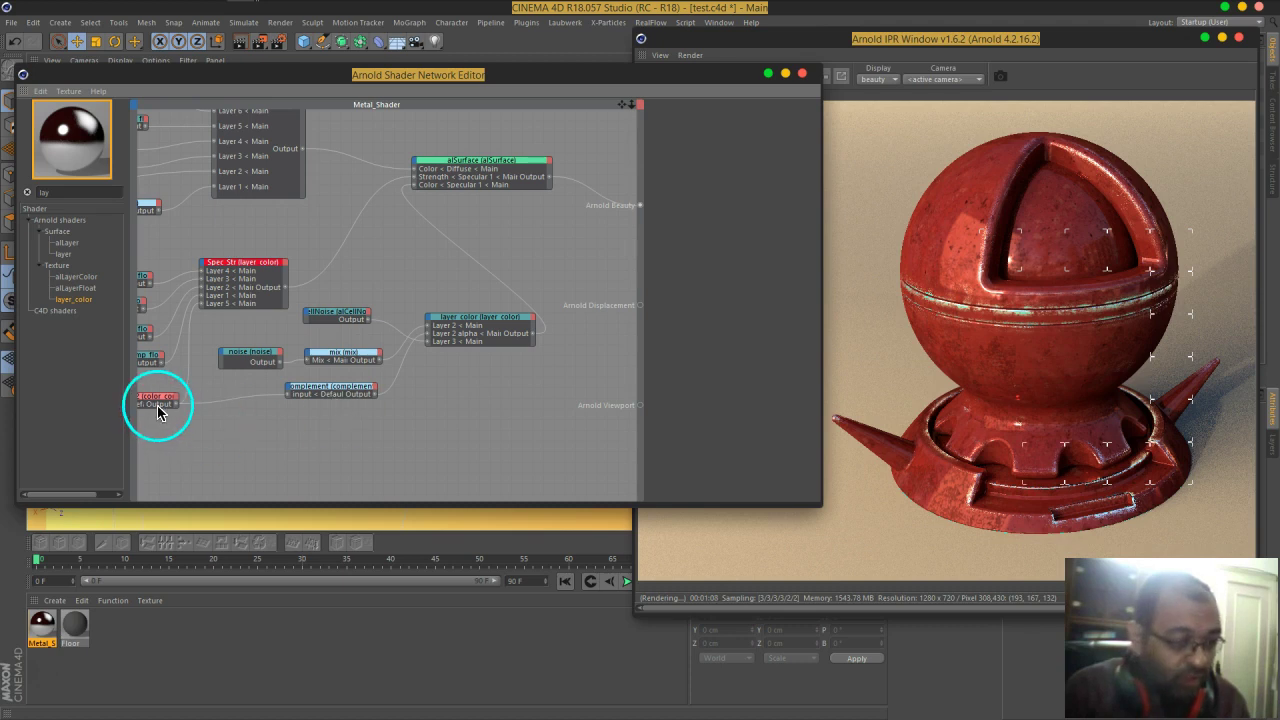
- Set the curvature node's radius to 0.03
middle_click_drag(202, 410, 337, 403)
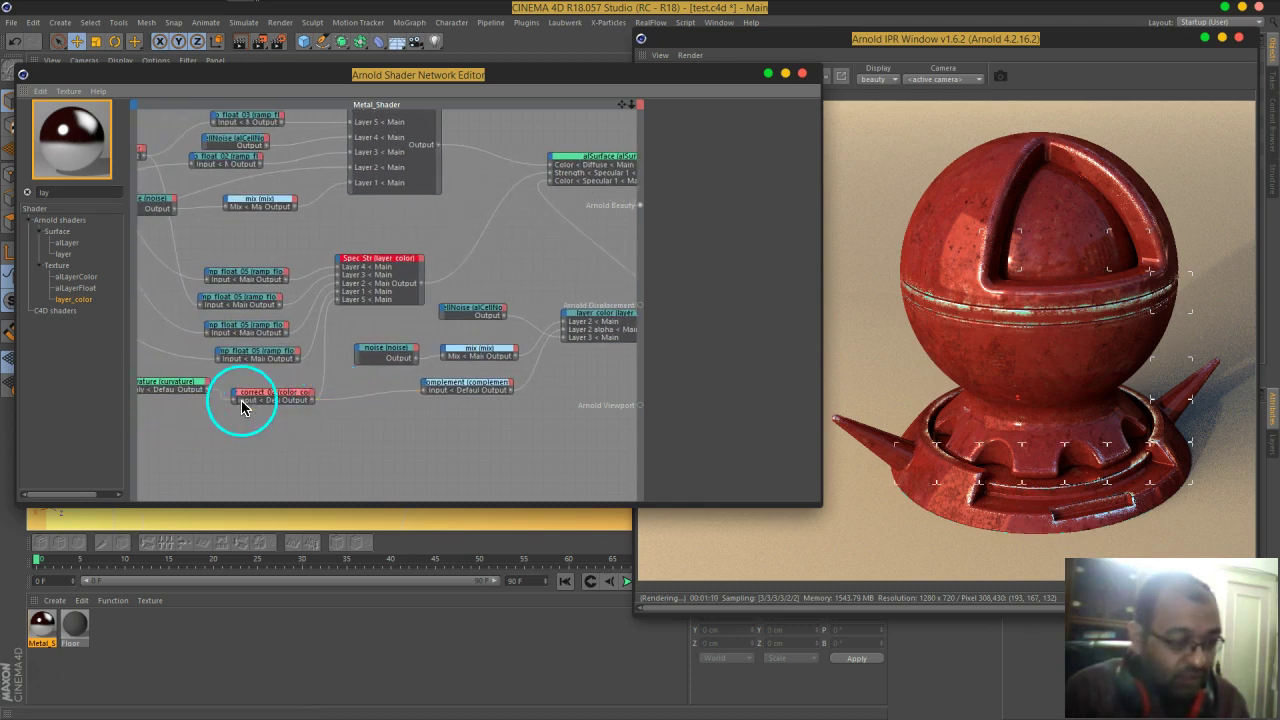
left_click(183, 390)
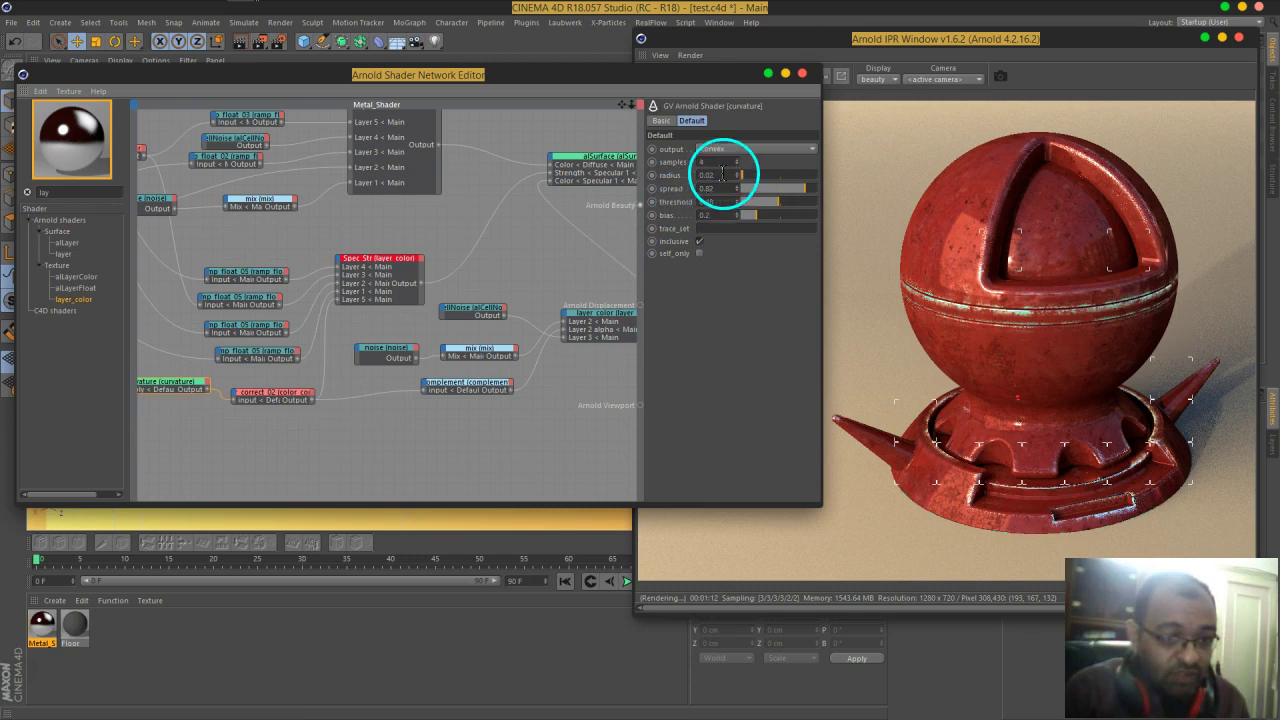
key("BackSpace")
type("3")
key("Return")
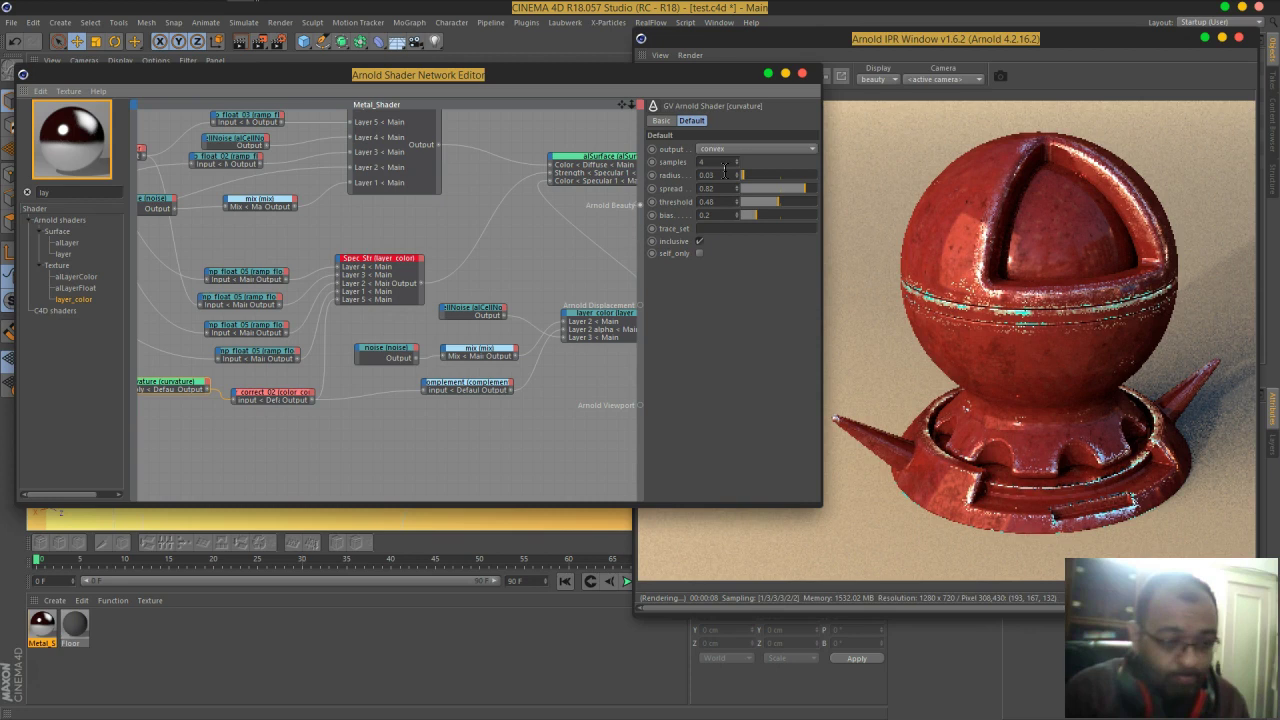
- Set the exposure of the color_correct_02 node to 1.5
left_click(274, 396)
left_click(737, 215)
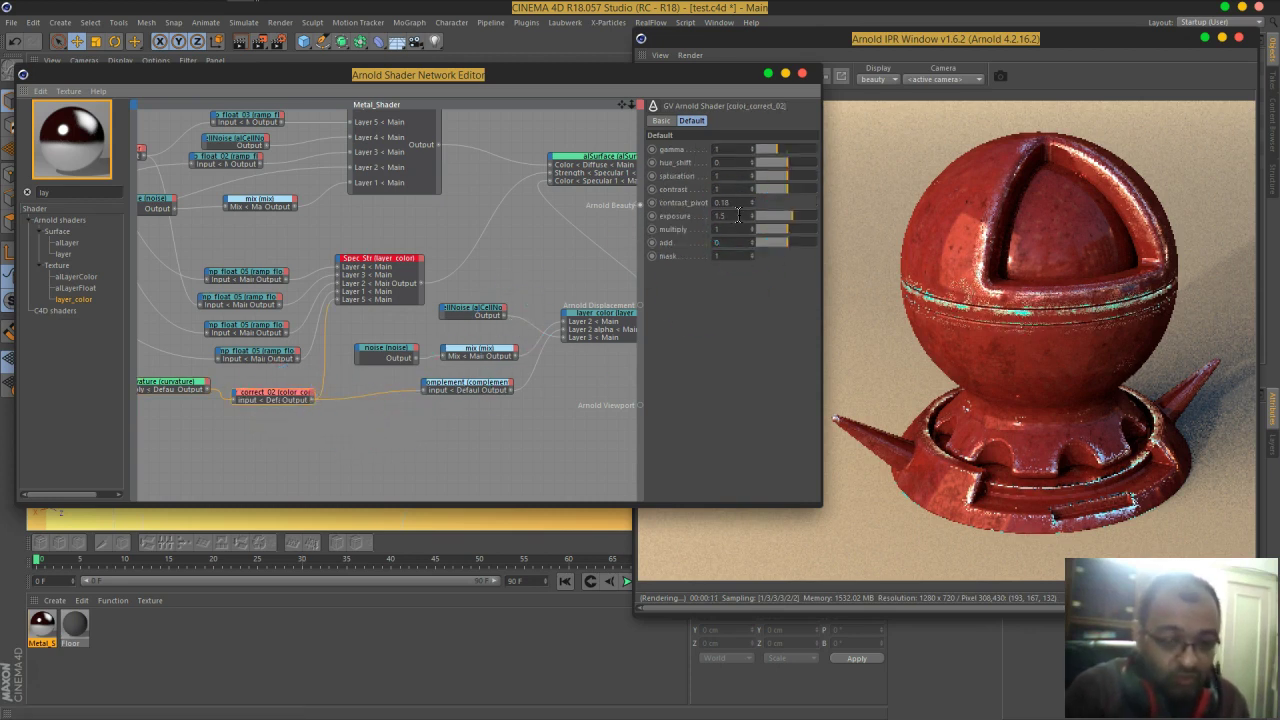
type("1.5")
key("Return")
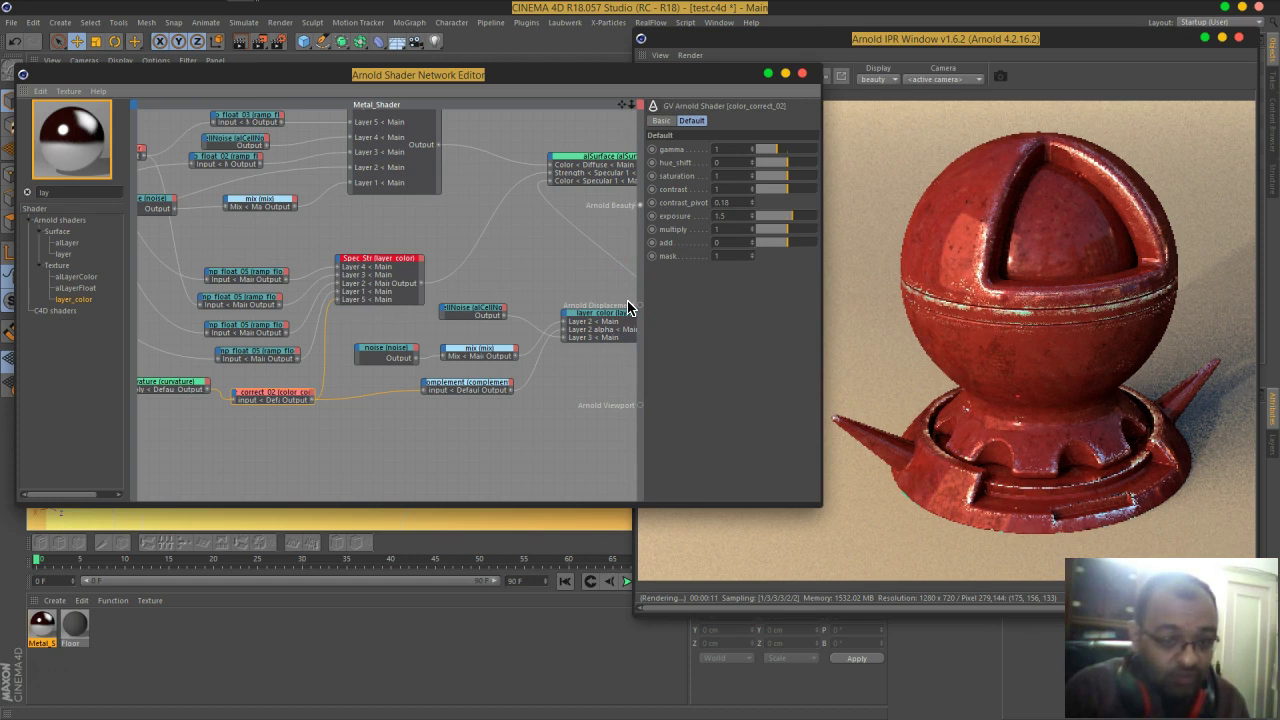
- Locate the image_01 node feeding the Spec Str ramps and add a ramp_float node below the color_correct_02 node
middle_click_drag(603, 269, 463, 289)
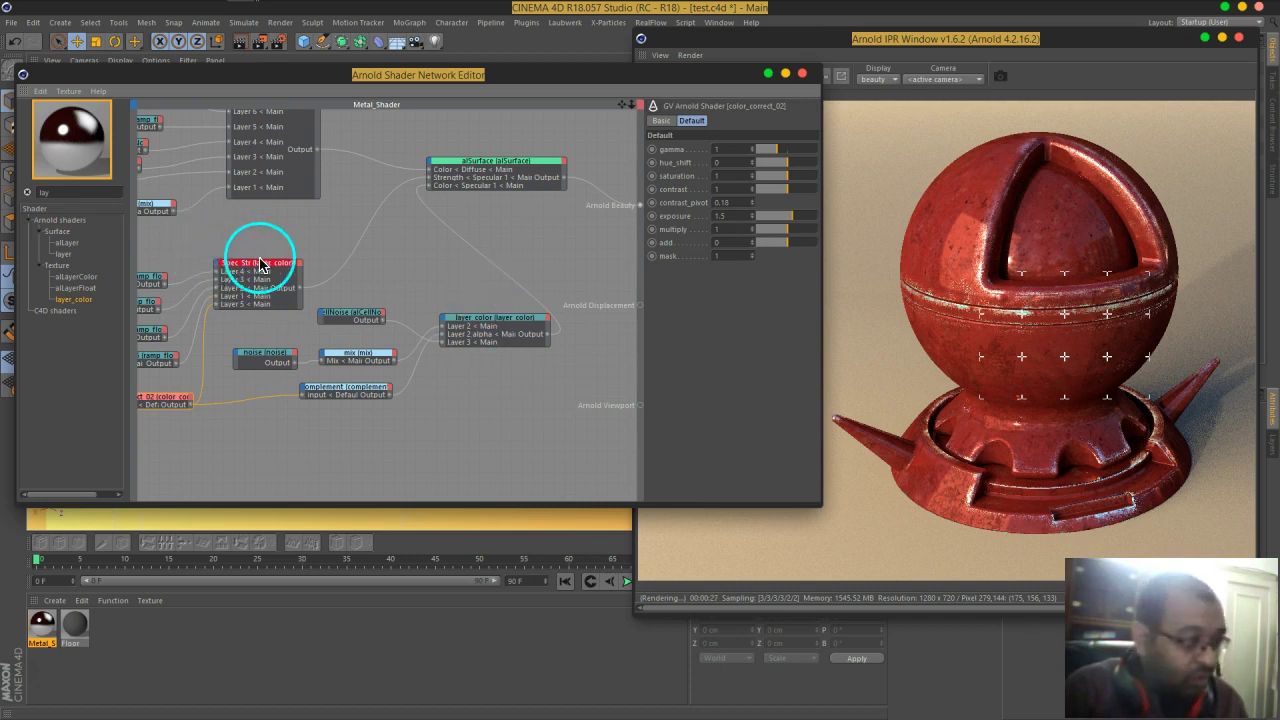
middle_click_drag(331, 251, 486, 267)
middle_click_drag(378, 254, 376, 200)
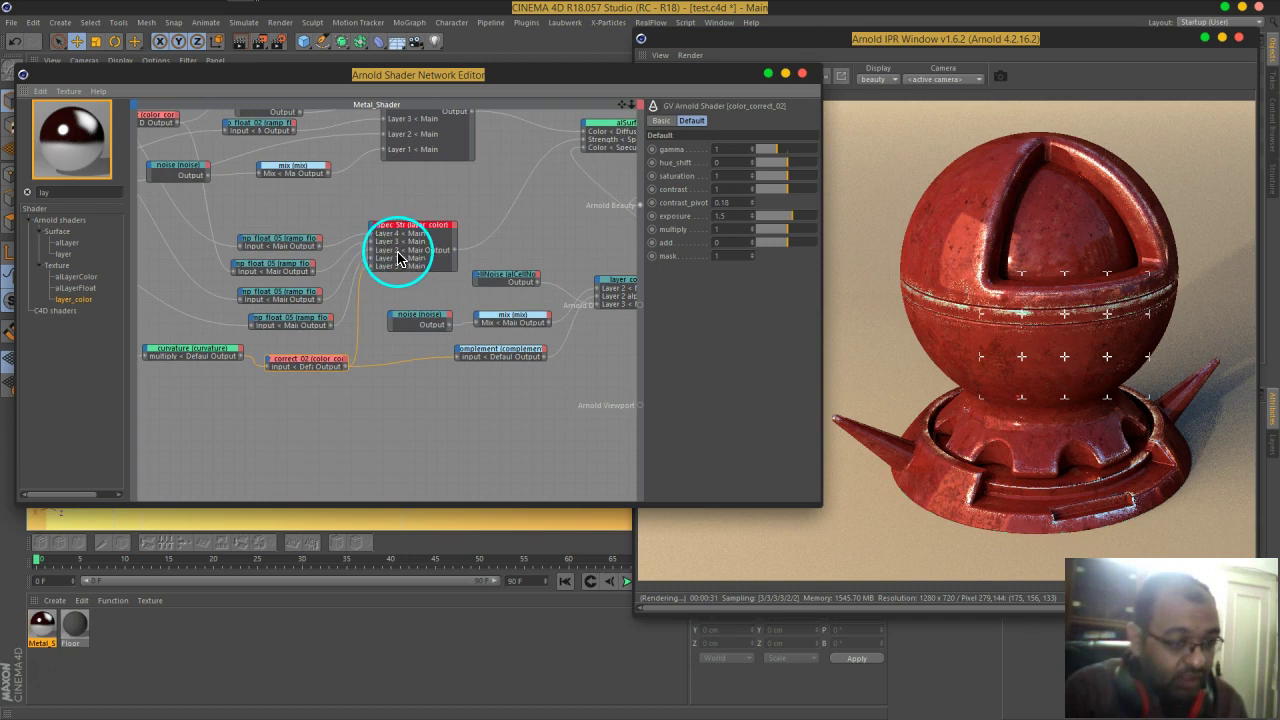
middle_click_drag(314, 260, 445, 262)
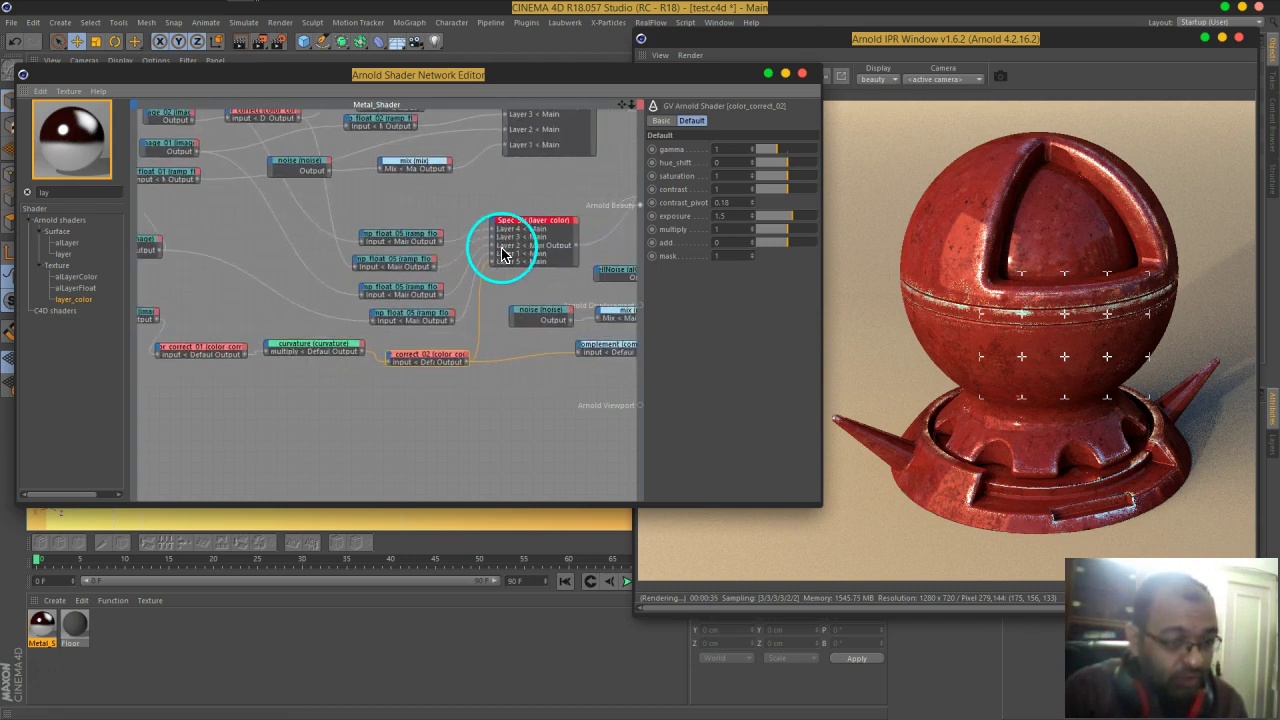
left_click_drag(418, 294, 406, 287)
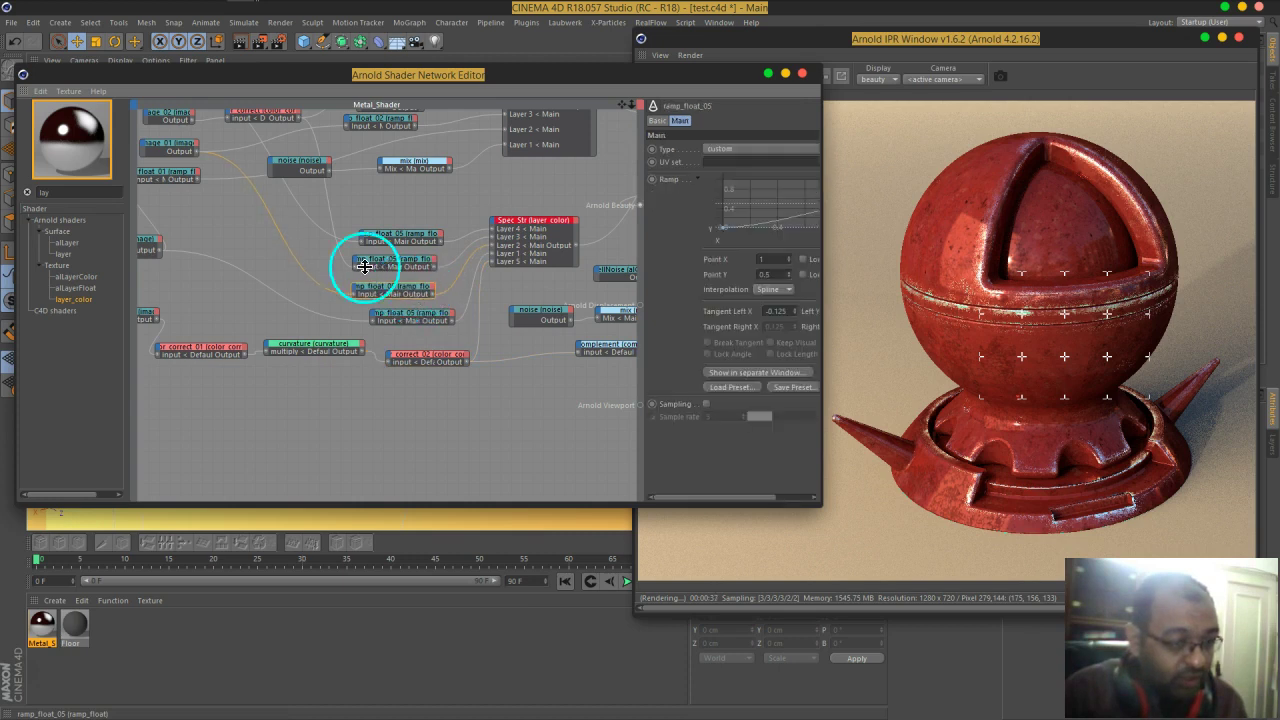
left_click(184, 150)
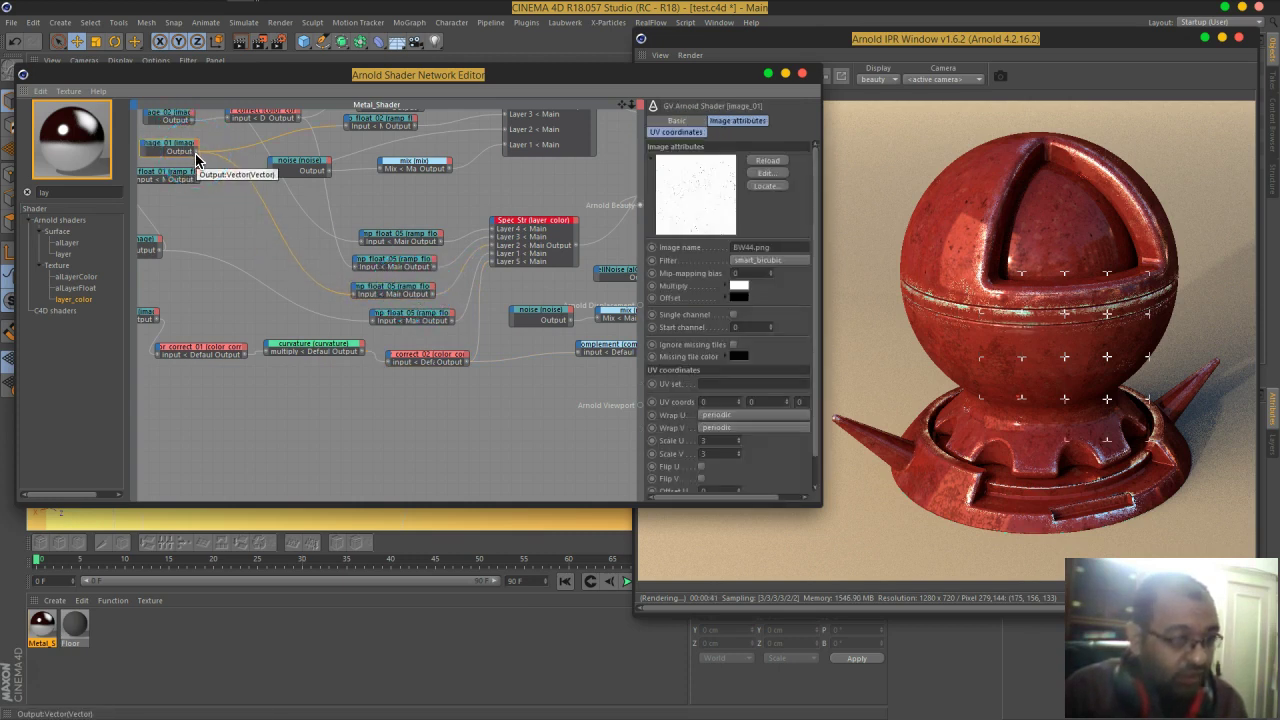
left_click(58, 191)
key("BackSpace")
key("BackSpace")
key("BackSpace")
type("ramp")
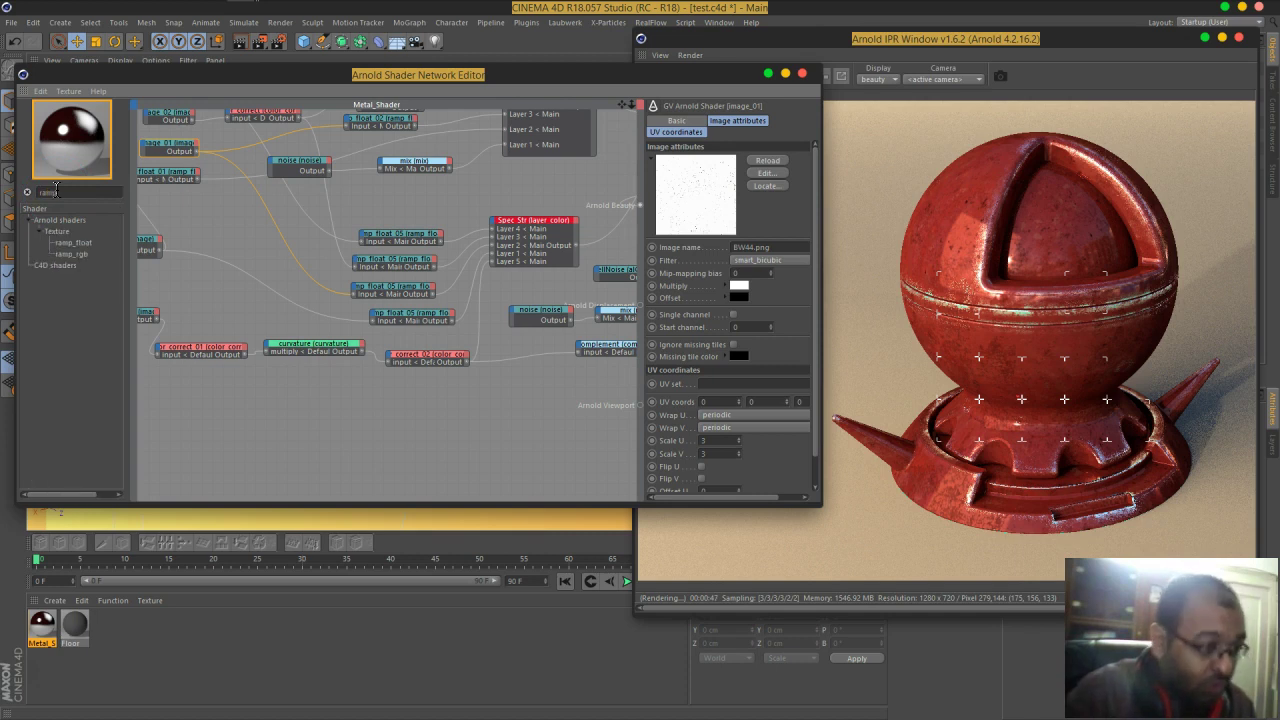
left_click_drag(79, 245, 549, 390)
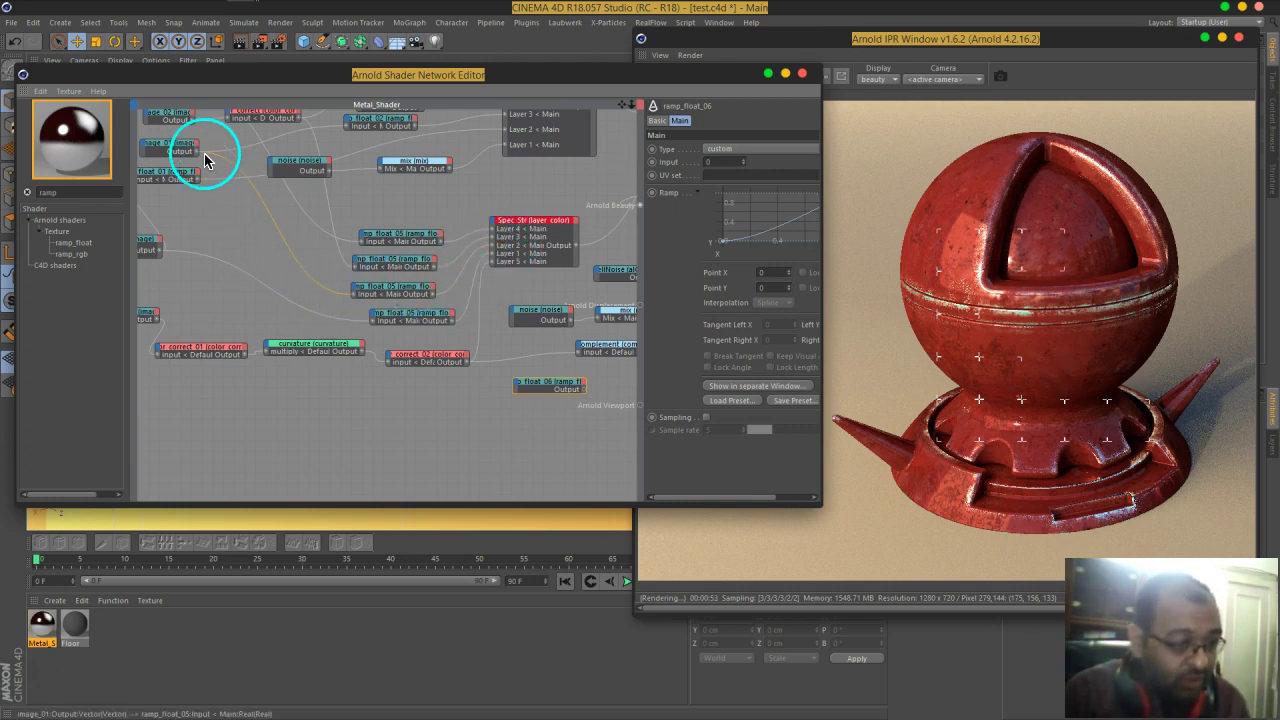
- Connect the image_01 output to the Input of the new ramp_float node
left_click_drag(197, 151, 514, 388)
left_click(611, 393)
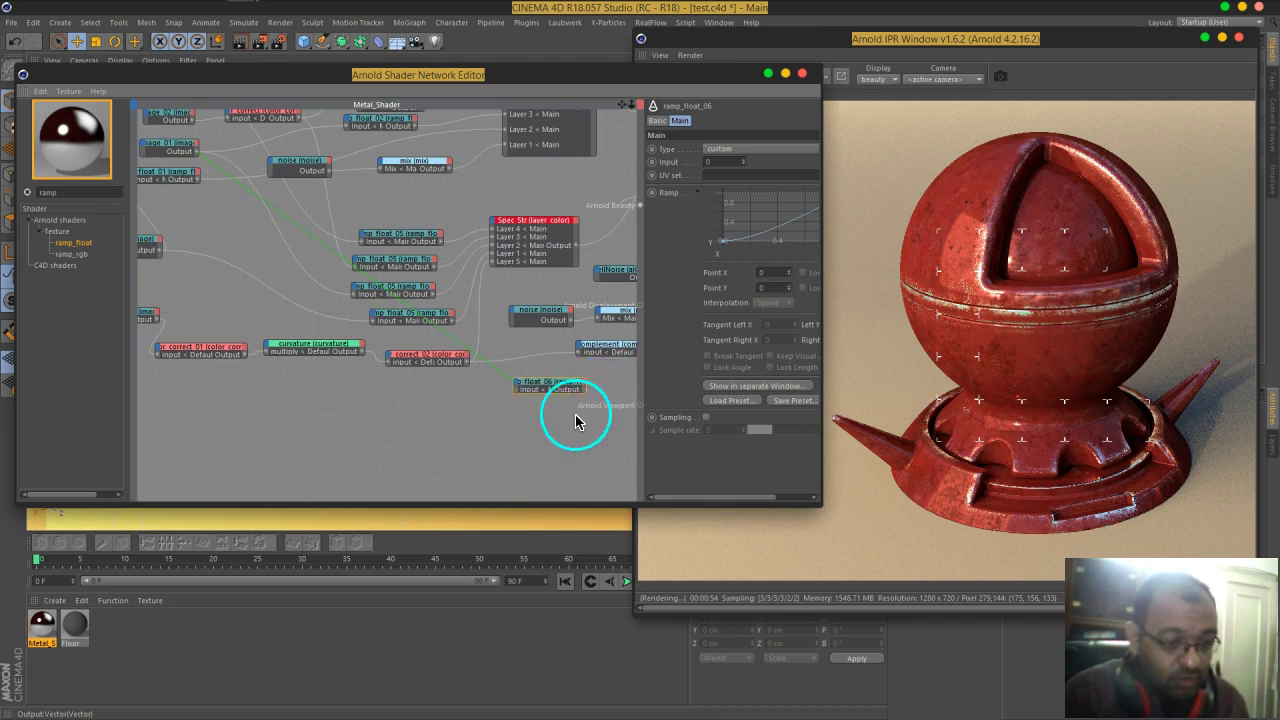
middle_click_drag(540, 426, 363, 428)
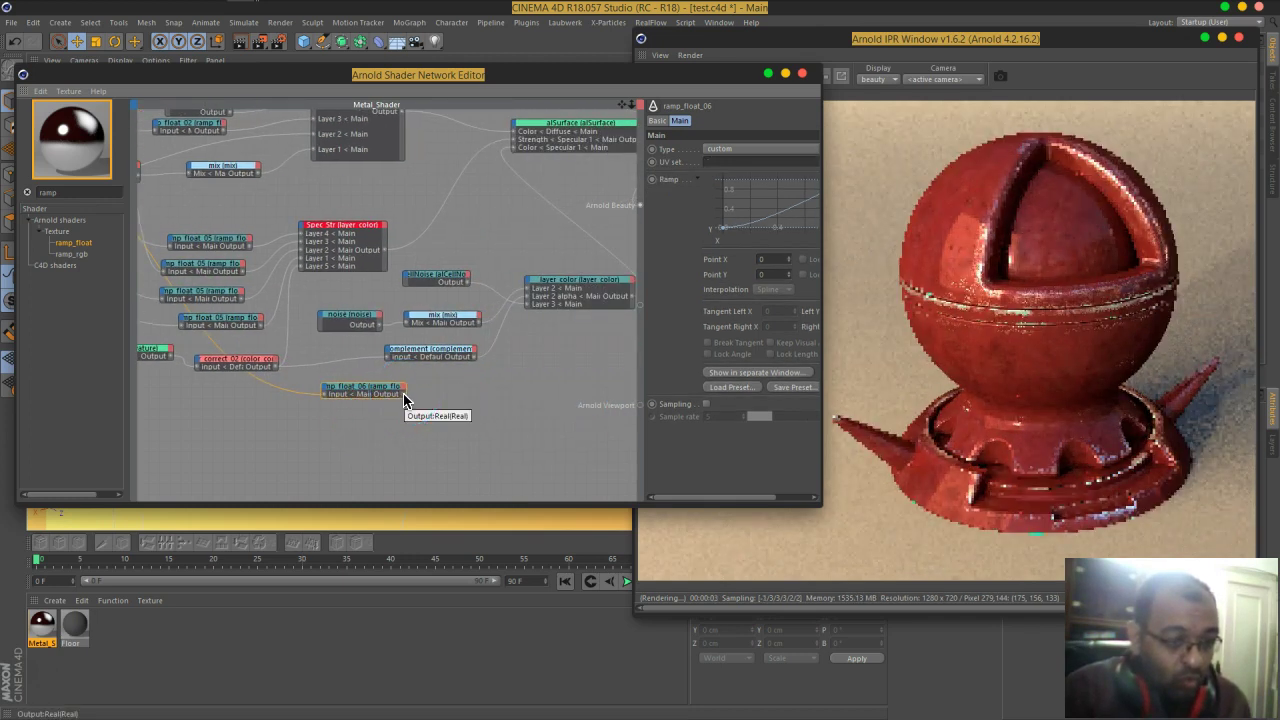
- Connect the new ramp_float's output to Layer 4 of the layer_color node and preview layer_color through Arnold Beauty
left_click_drag(467, 417, 530, 288)
mouse_move(543, 288)
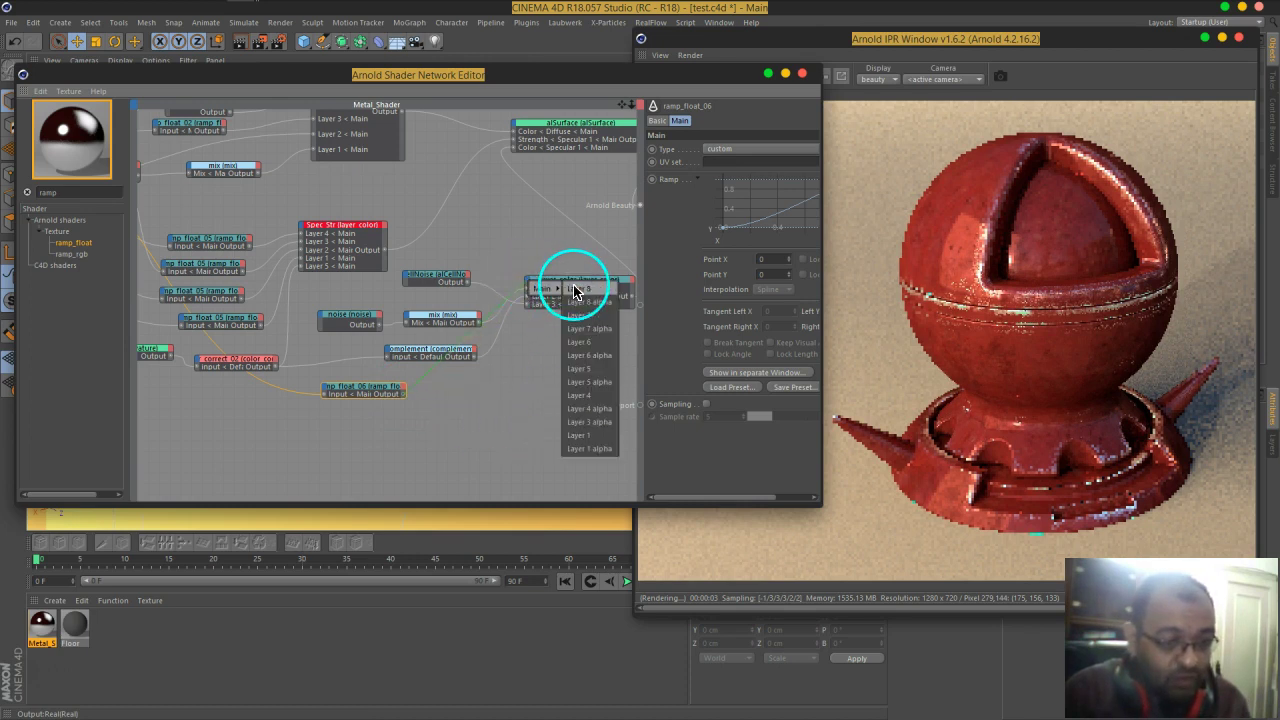
left_click(596, 398)
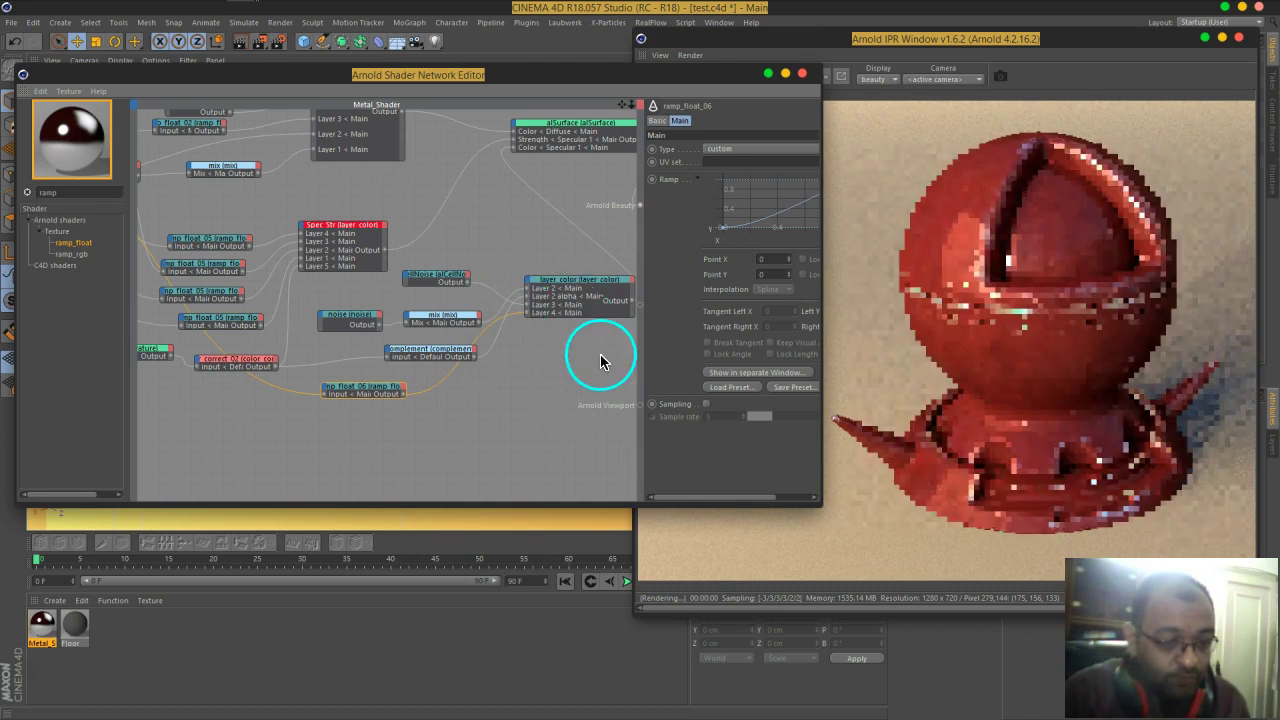
middle_click_drag(603, 357, 491, 366)
left_click_drag(523, 306, 640, 206)
left_click(482, 298)
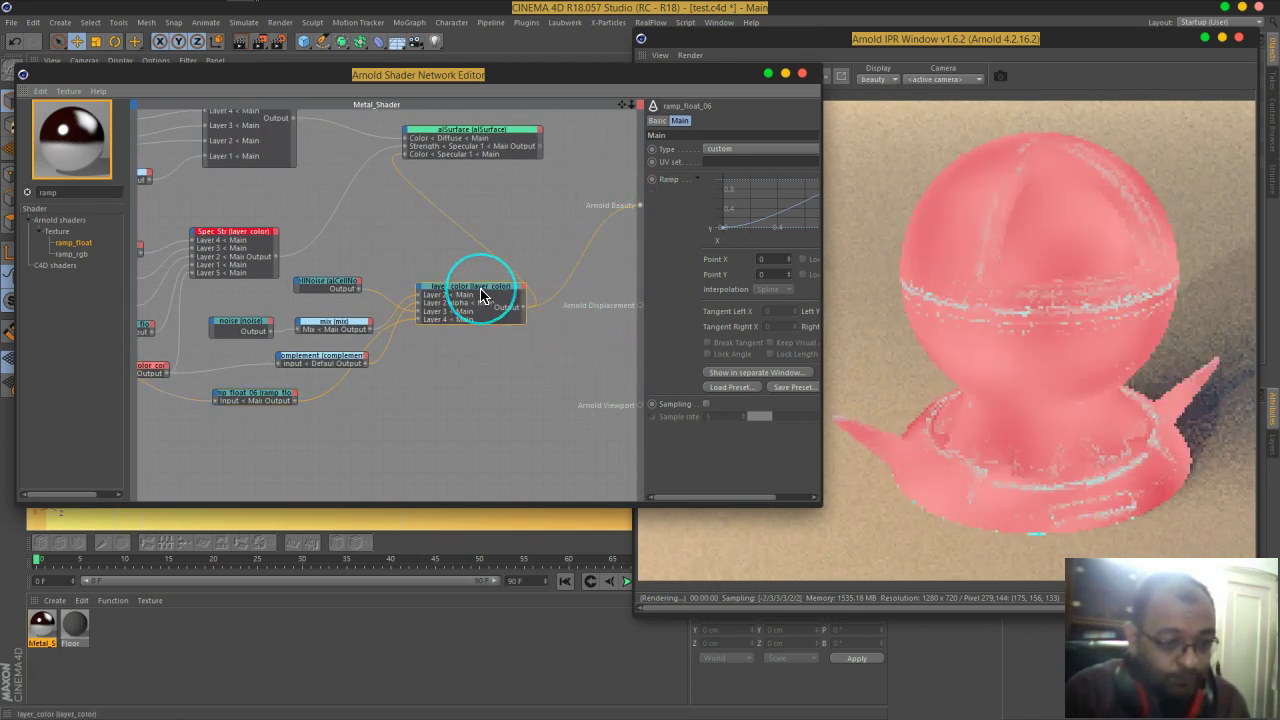
- Set layer_color's Layer 4 alpha to 1 and its Layer 4 mode to Multiply
left_click_drag(750, 388, 857, 380)
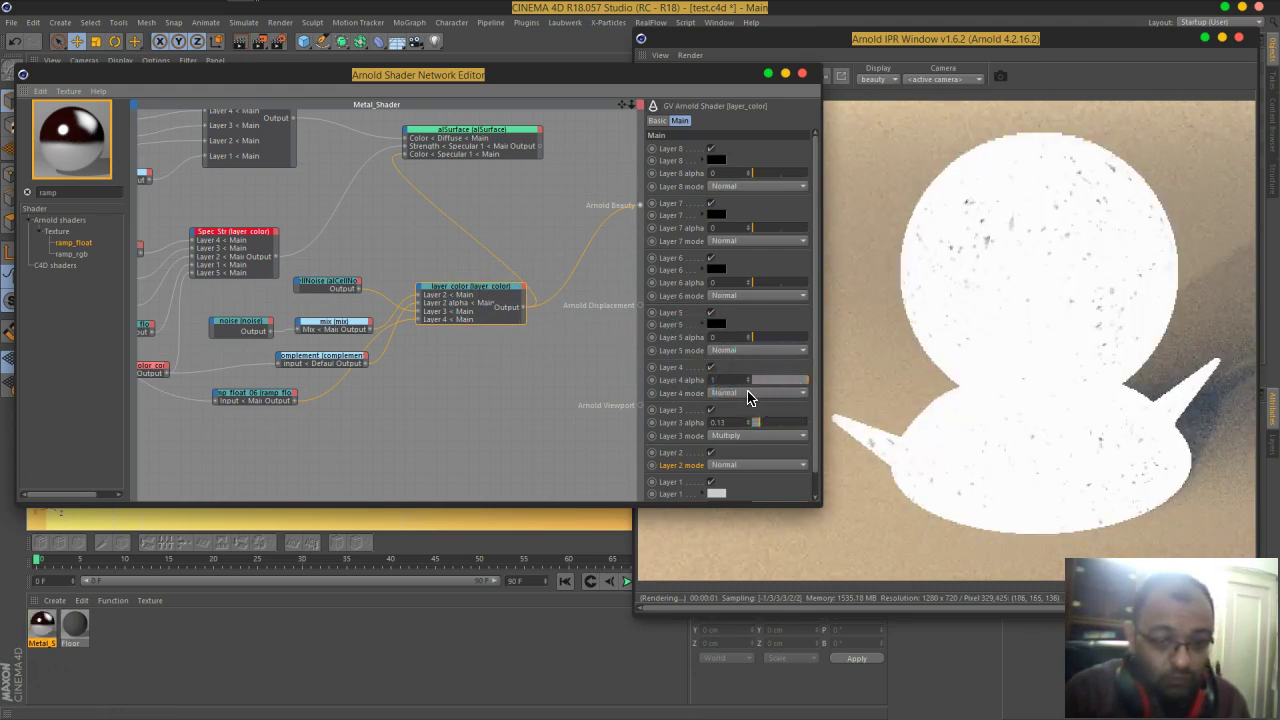
left_click(750, 393)
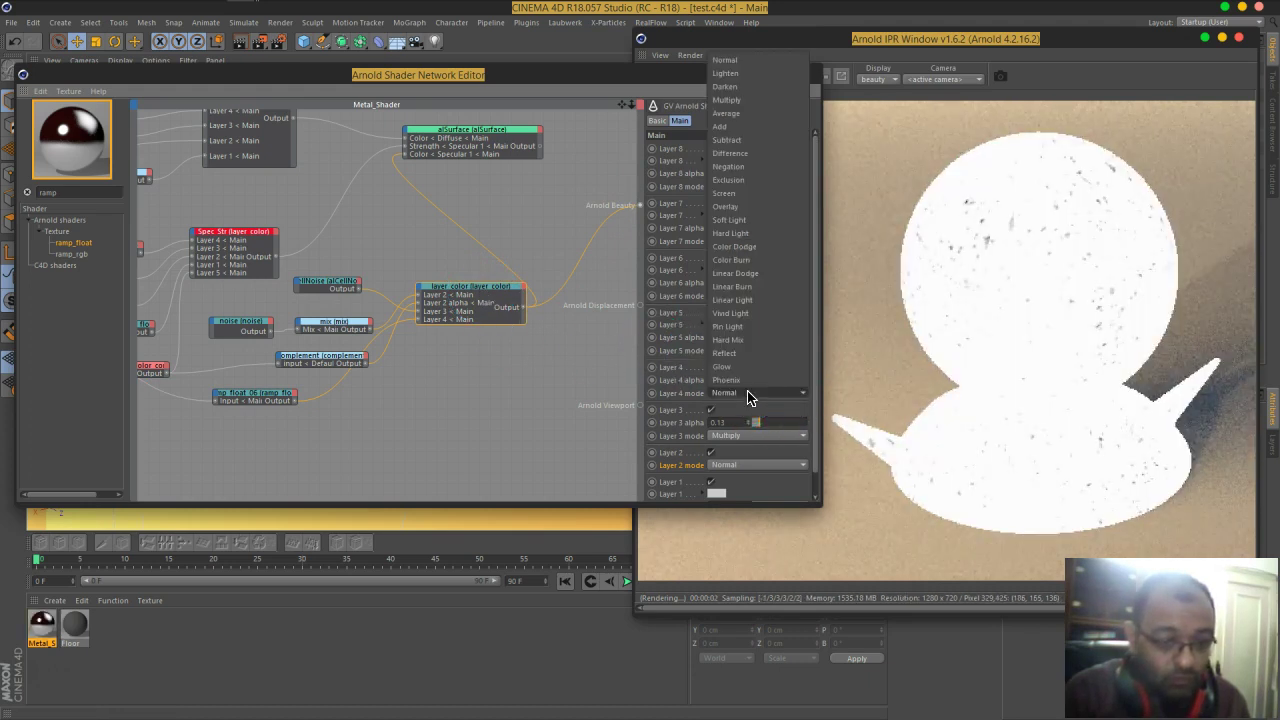
left_click(733, 112)
left_click(700, 364)
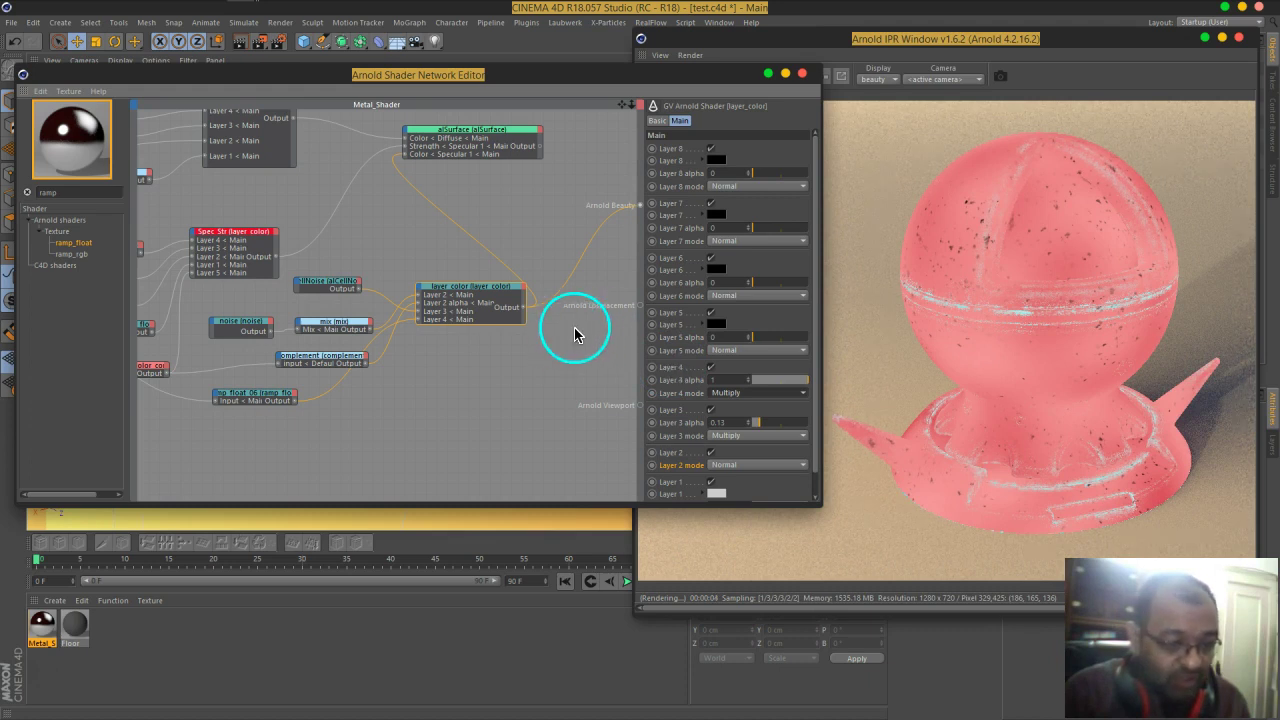
- Reconnect the alSurface output to Arnold Beauty and inspect the full material in the IPR render
left_click_drag(538, 153, 640, 205)
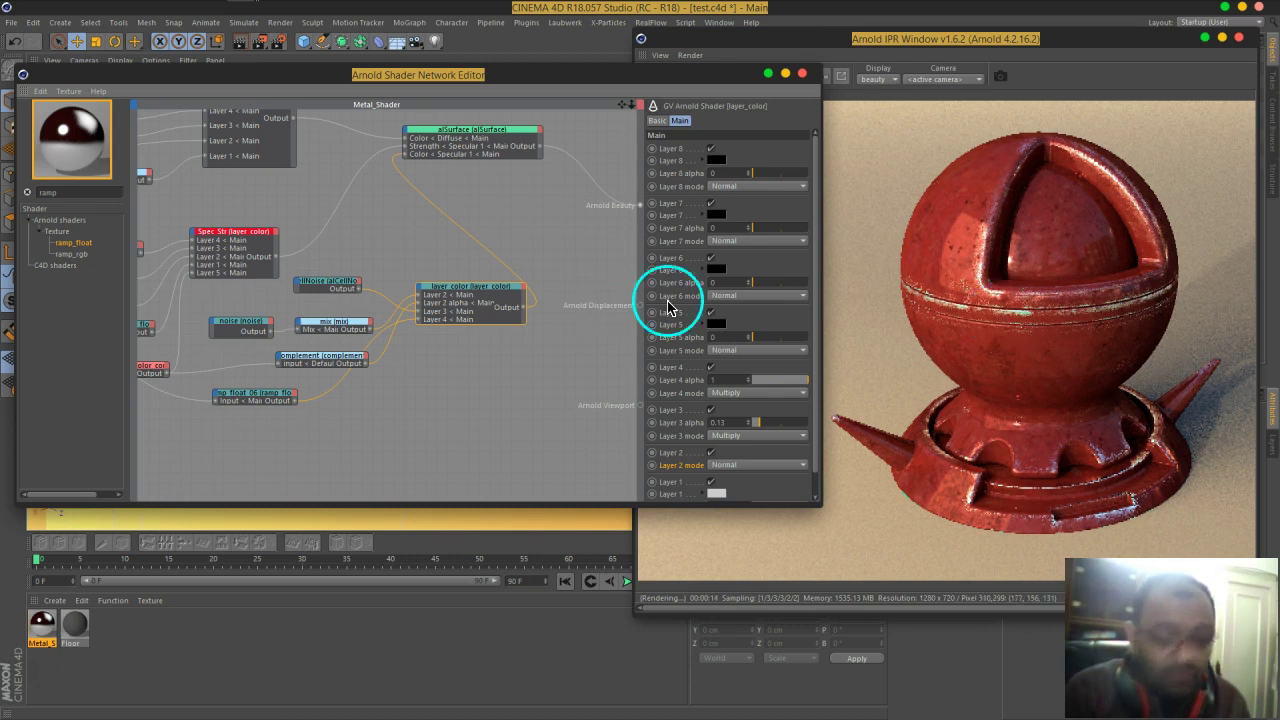
middle_click_drag(365, 257, 394, 286)
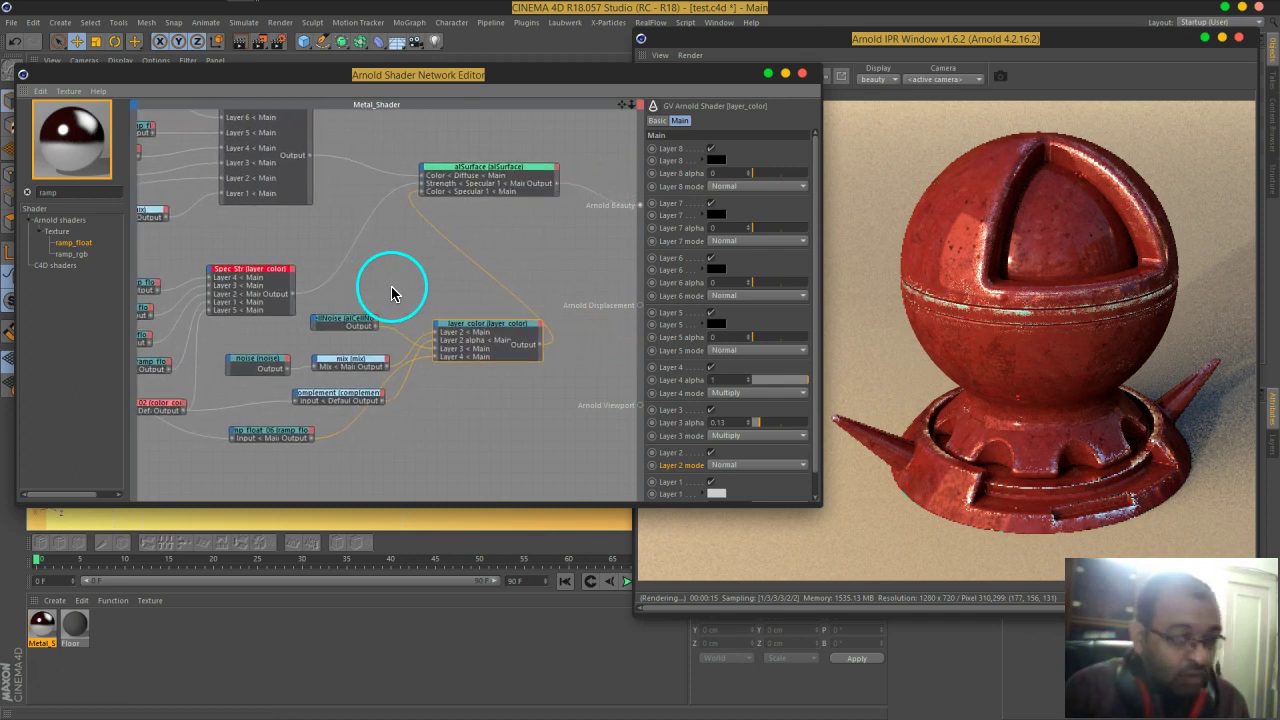
middle_click_drag(514, 286, 532, 283)
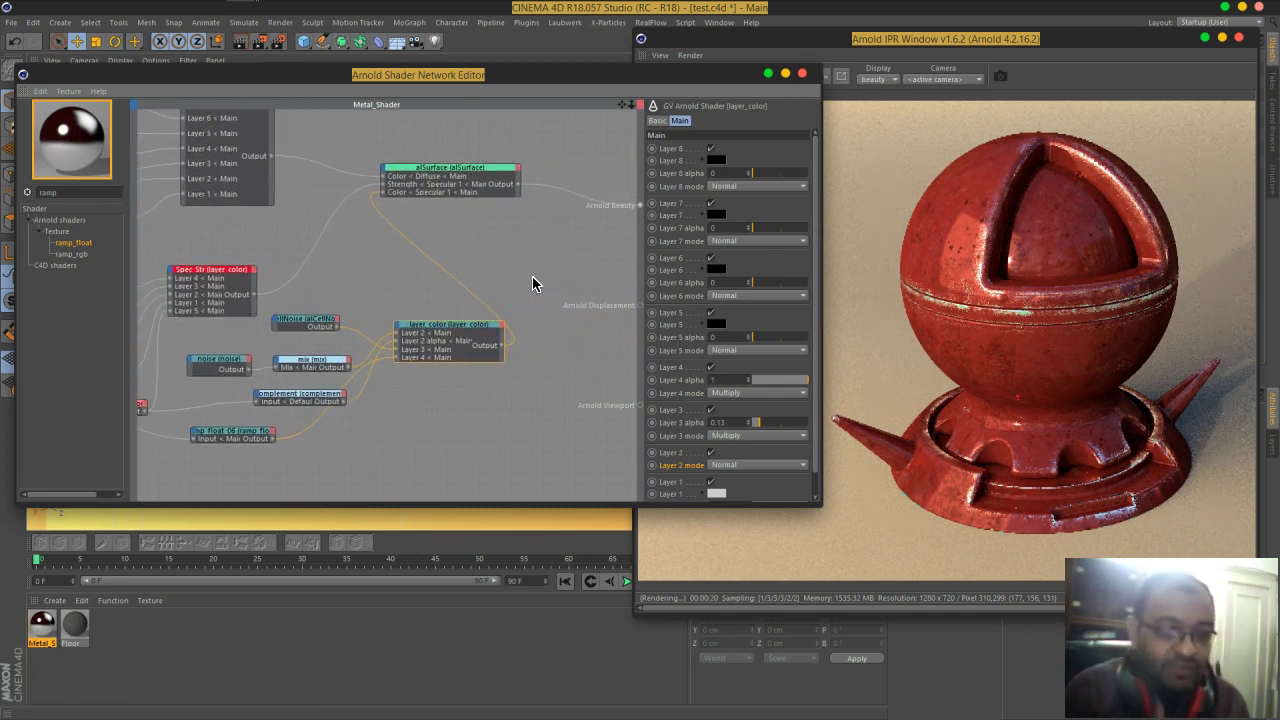
mouse_move(1140, 282)
left_mouse_down()
mouse_move(986, 206)
mouse_move(949, 266)
mouse_move(1005, 350)
mouse_move(1114, 335)
mouse_move(996, 400)
mouse_move(960, 246)
mouse_move(950, 318)
mouse_move(1033, 373)
left_mouse_up()
mouse_move(974, 290)
left_mouse_down()
mouse_move(971, 206)
mouse_move(957, 220)
mouse_move(958, 282)
mouse_move(908, 283)
left_mouse_up()
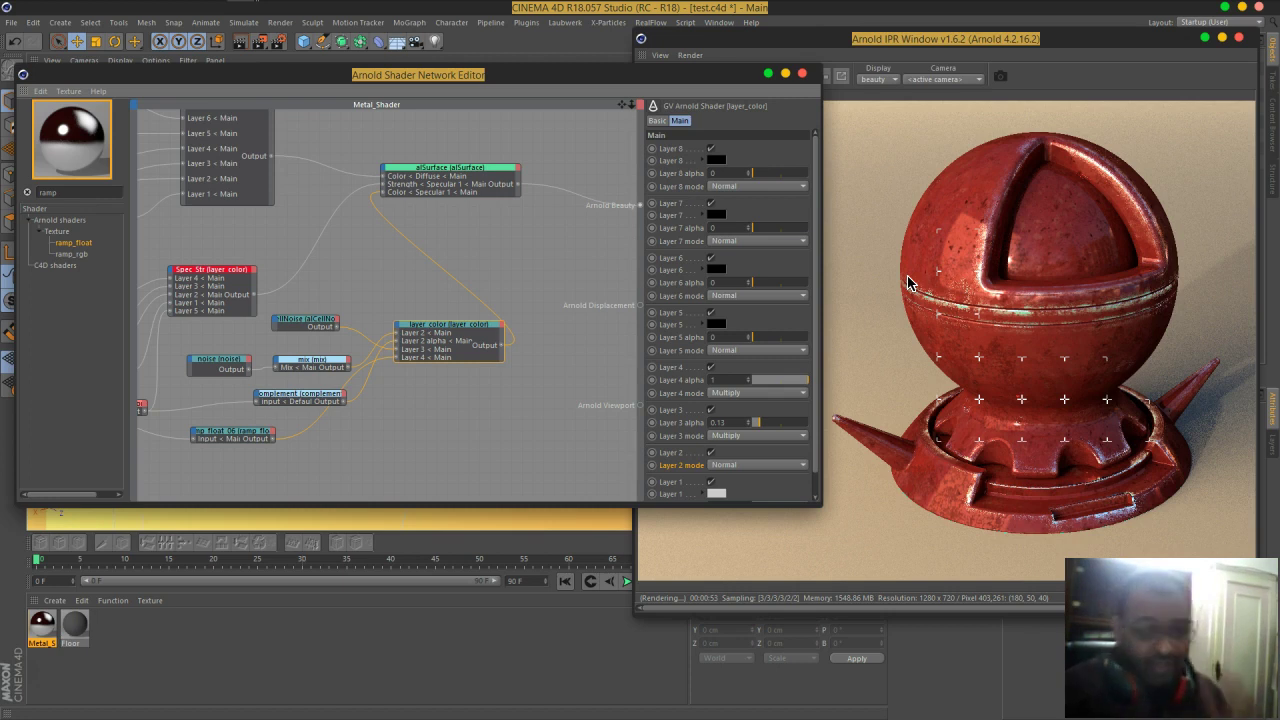
- Search the shader list for "mix" and add a mix node between the alSurface and layer_color nodes
mouse_move(449, 329)
left_mouse_down()
mouse_move(429, 331)
mouse_move(456, 333)
left_mouse_up()
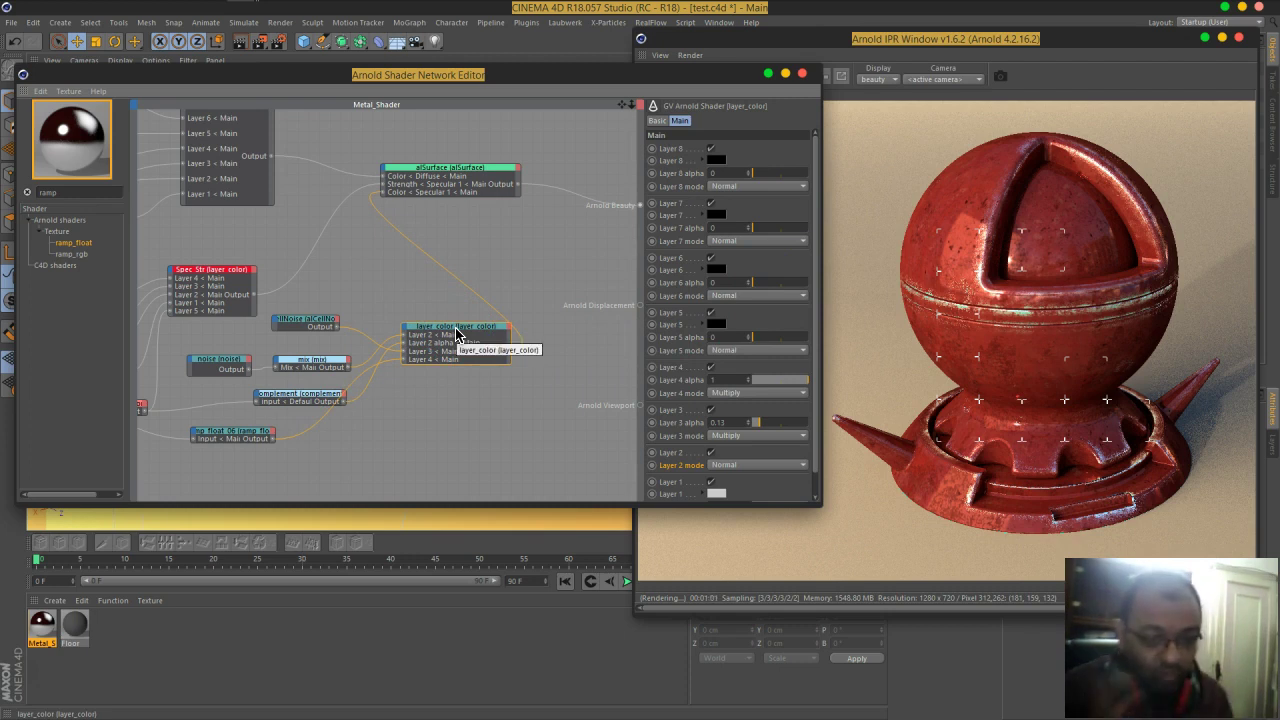
left_click(450, 330)
left_click(77, 241)
left_click(66, 199)
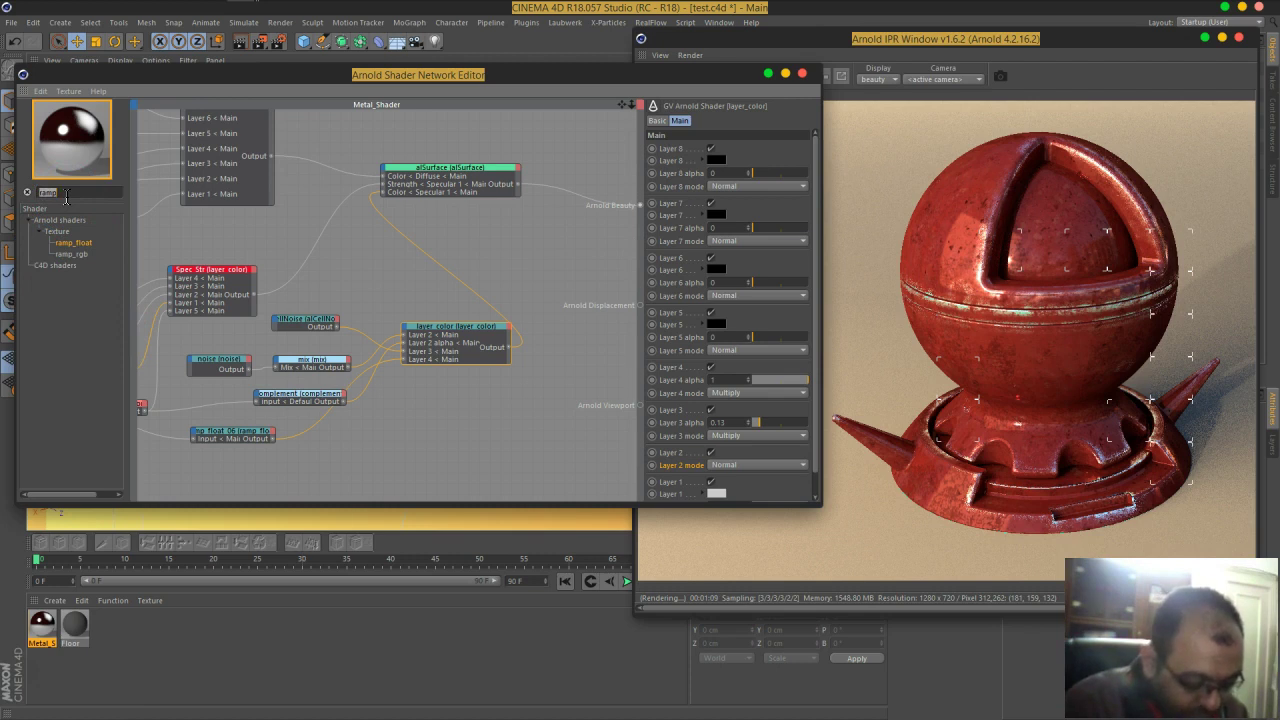
type("mix")
left_click_drag(61, 243, 501, 259)
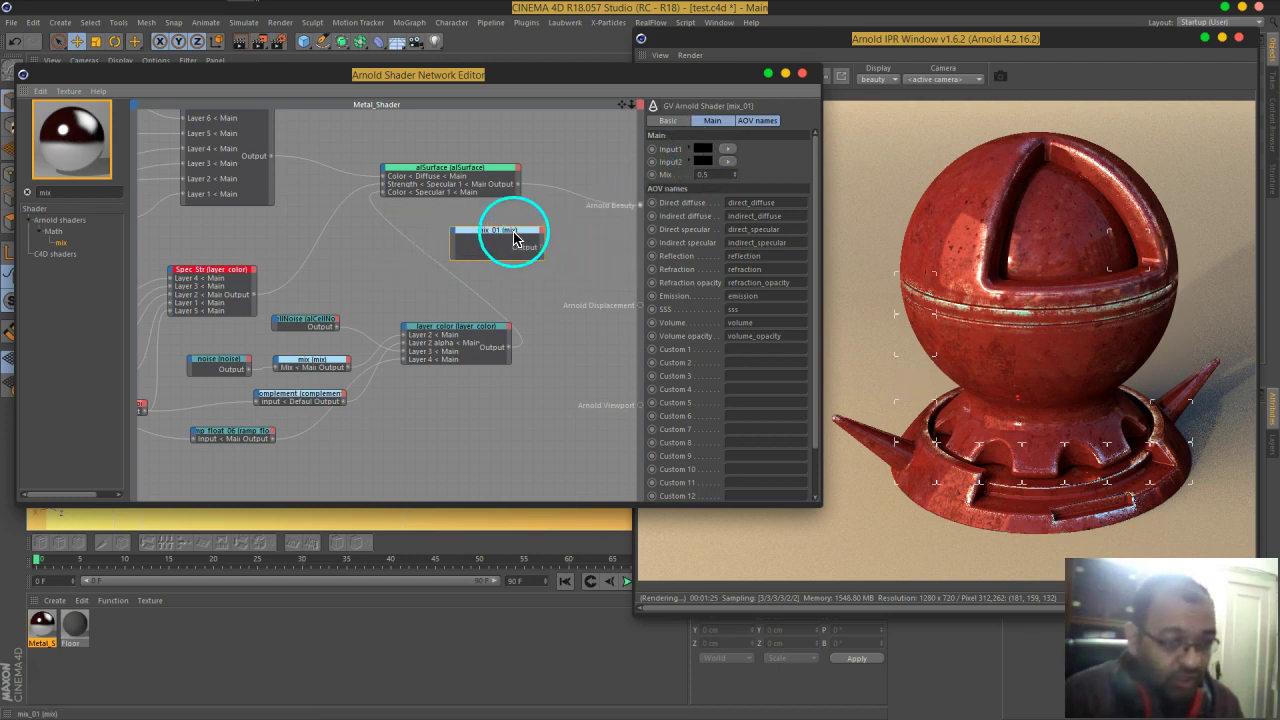
left_click_drag(518, 243, 551, 243)
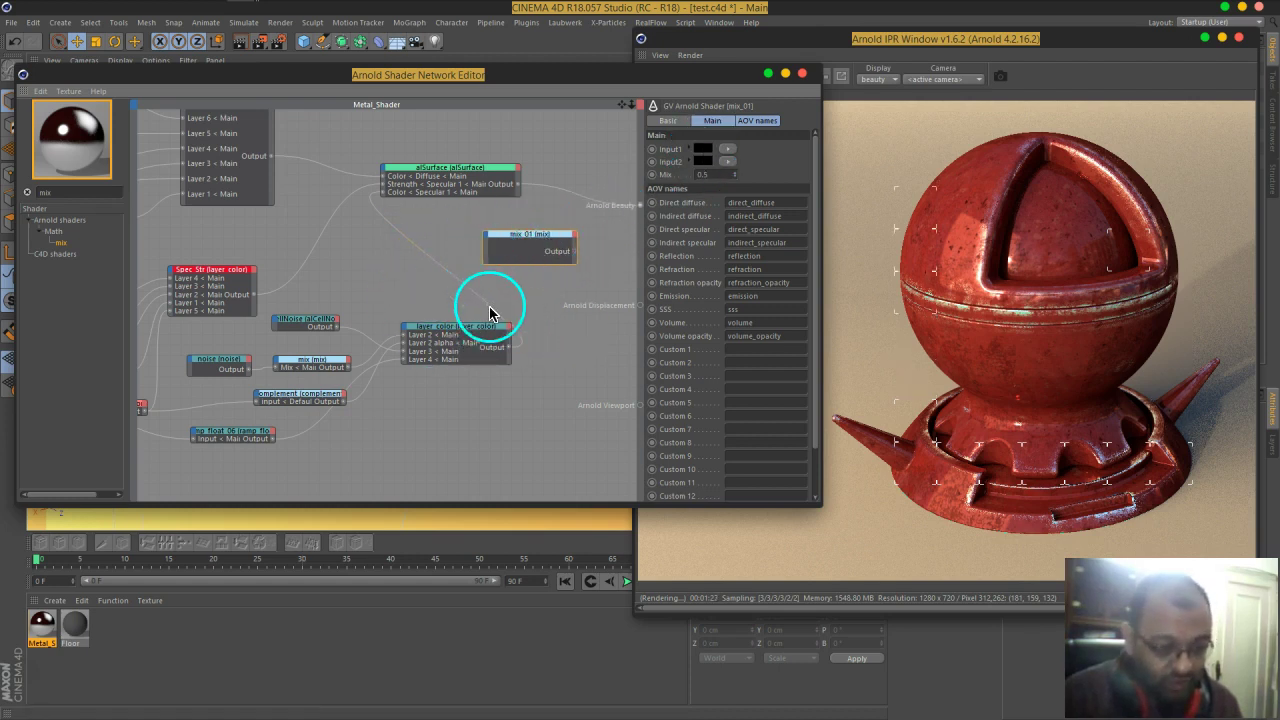
- Add a facing_ratio node beside mix_01 and preview its output through Arnold Beauty
left_click(59, 193)
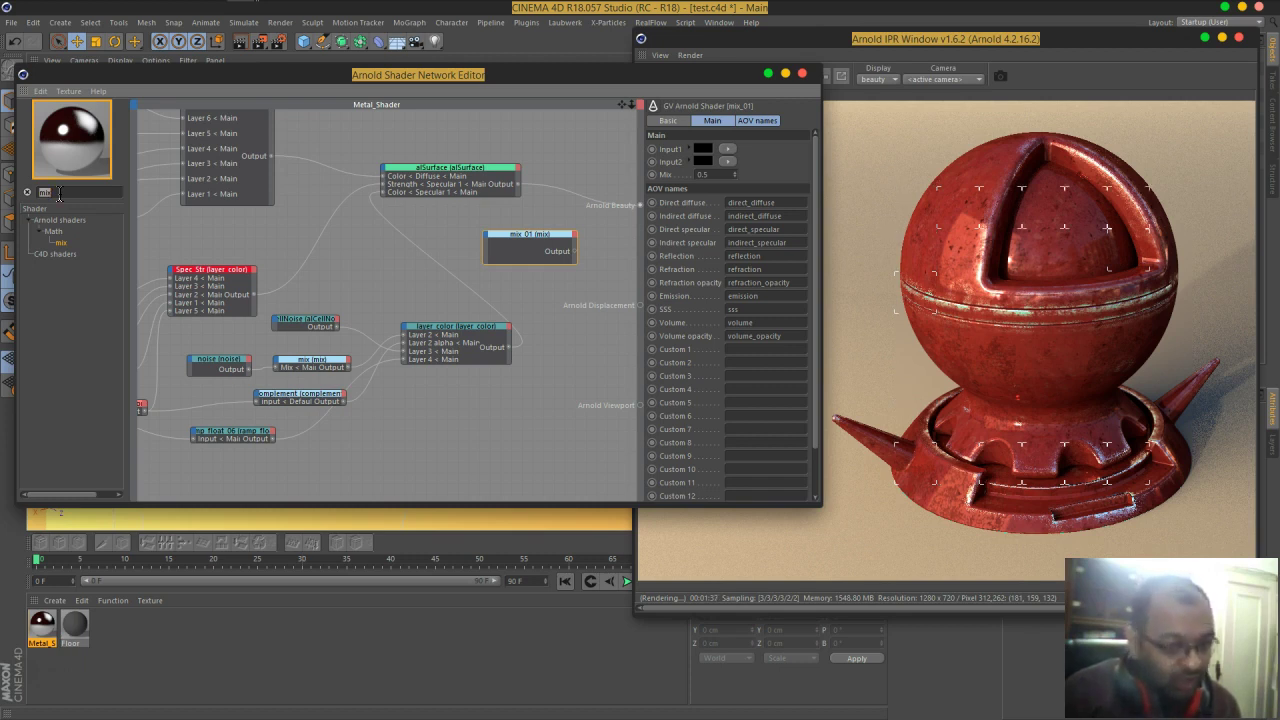
key("BackSpace")
key("BackSpace")
key("BackSpace")
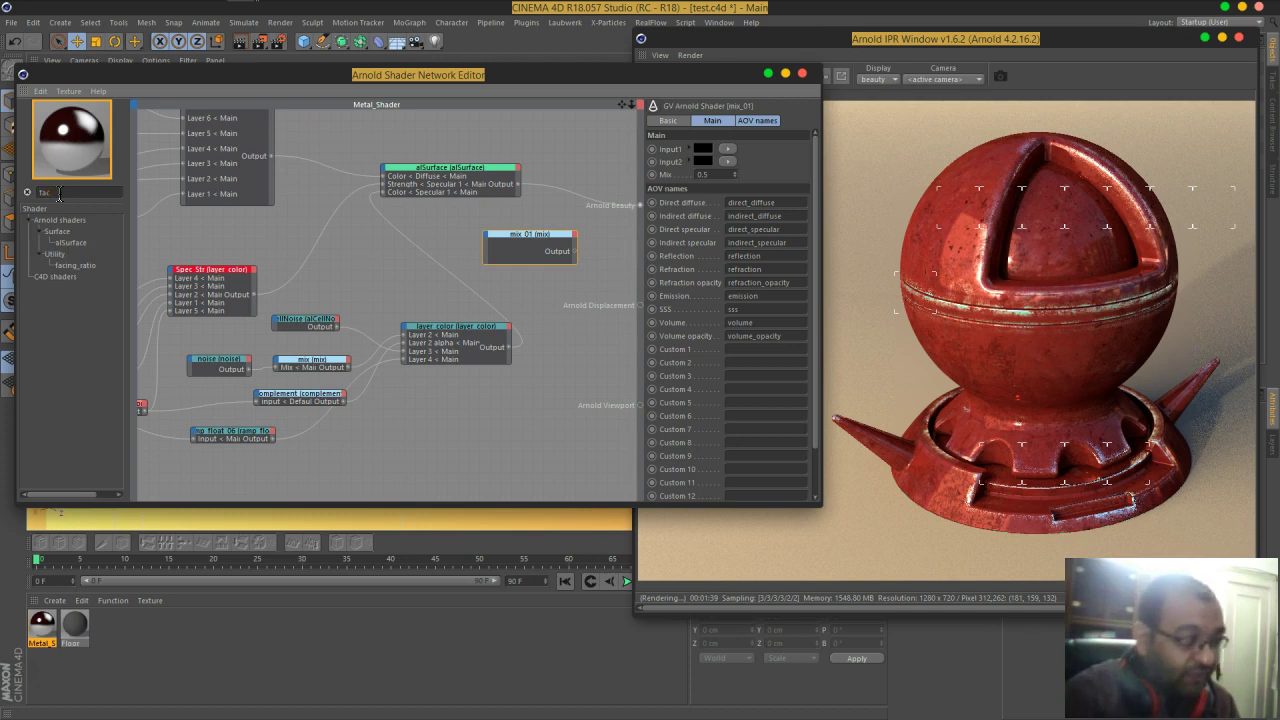
type("fac")
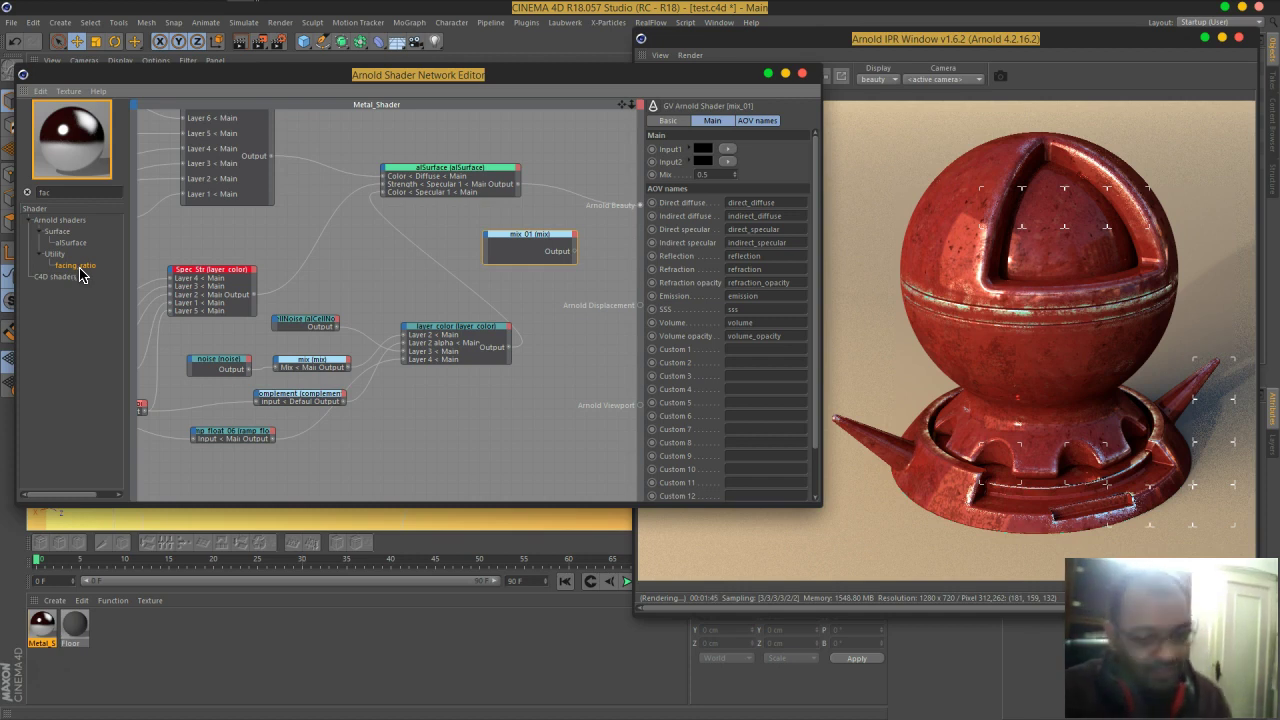
left_click_drag(80, 275, 640, 210)
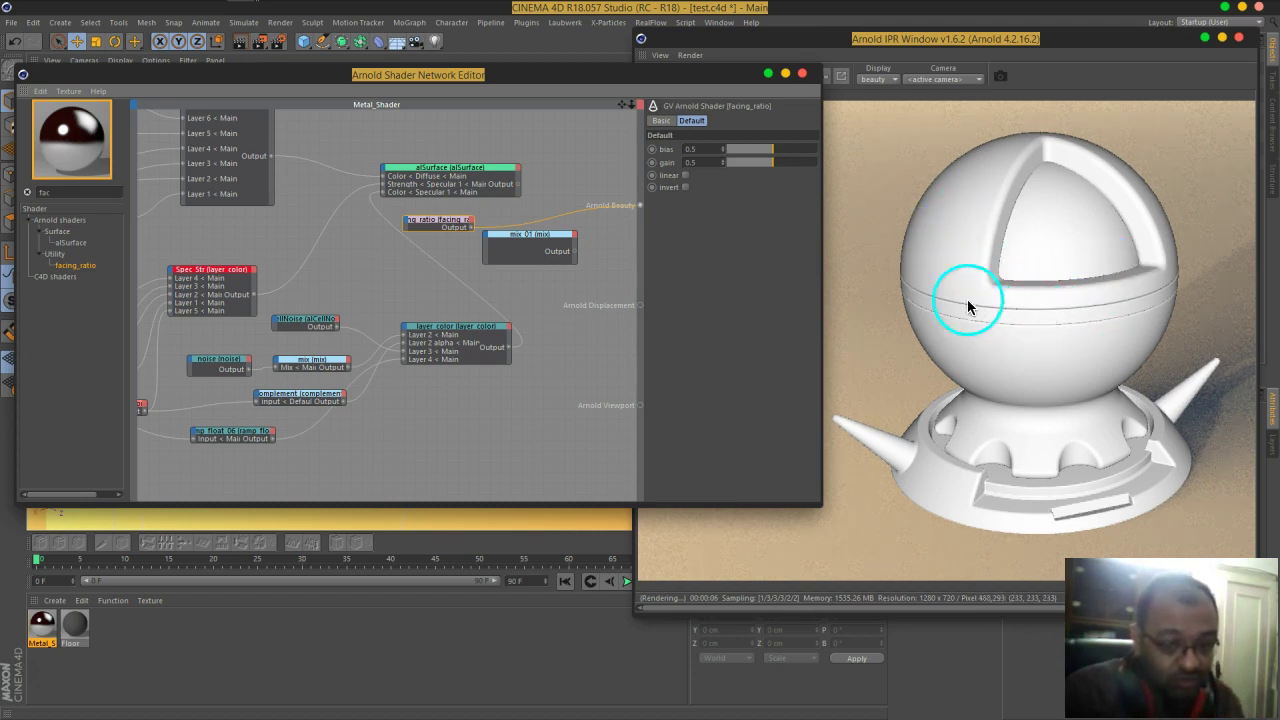
- Set the facing_ratio node's bias to 0.61 and its gain to 0.32
mouse_move(1058, 330)
left_mouse_down()
mouse_move(1081, 312)
mouse_move(1069, 311)
mouse_move(1069, 263)
mouse_move(951, 329)
mouse_move(890, 296)
left_mouse_up()
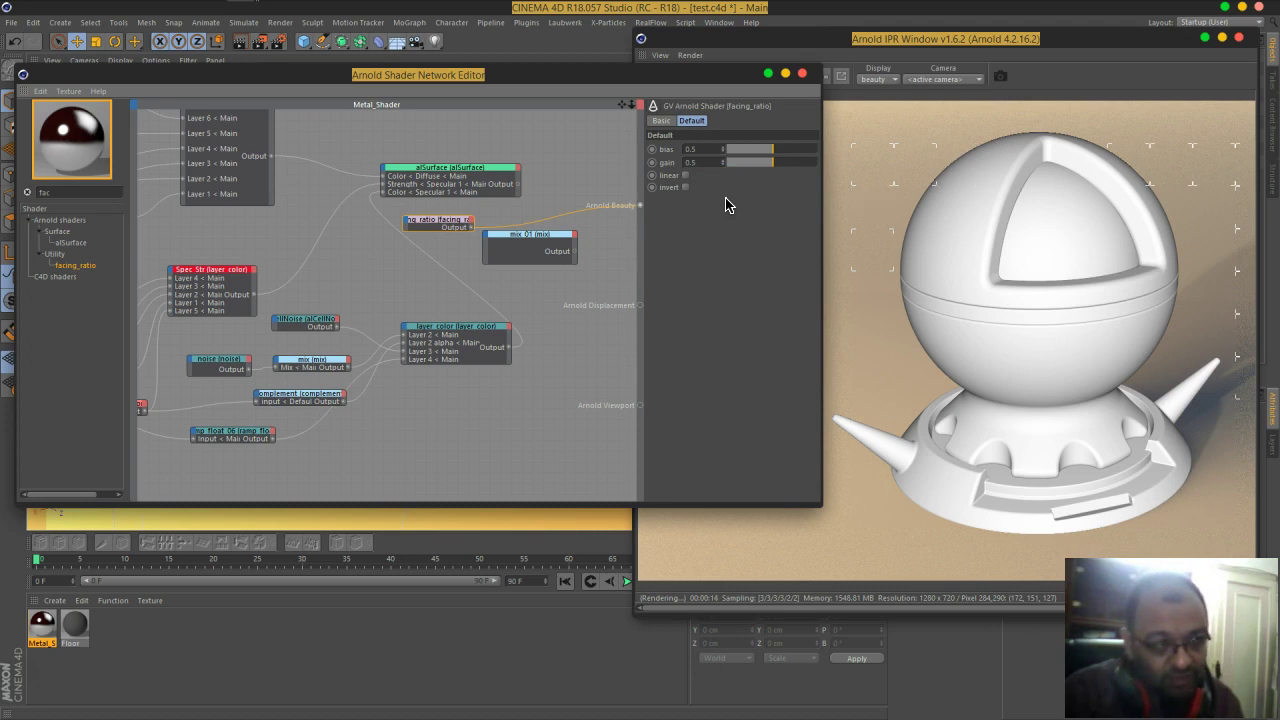
left_click_drag(771, 150, 712, 158)
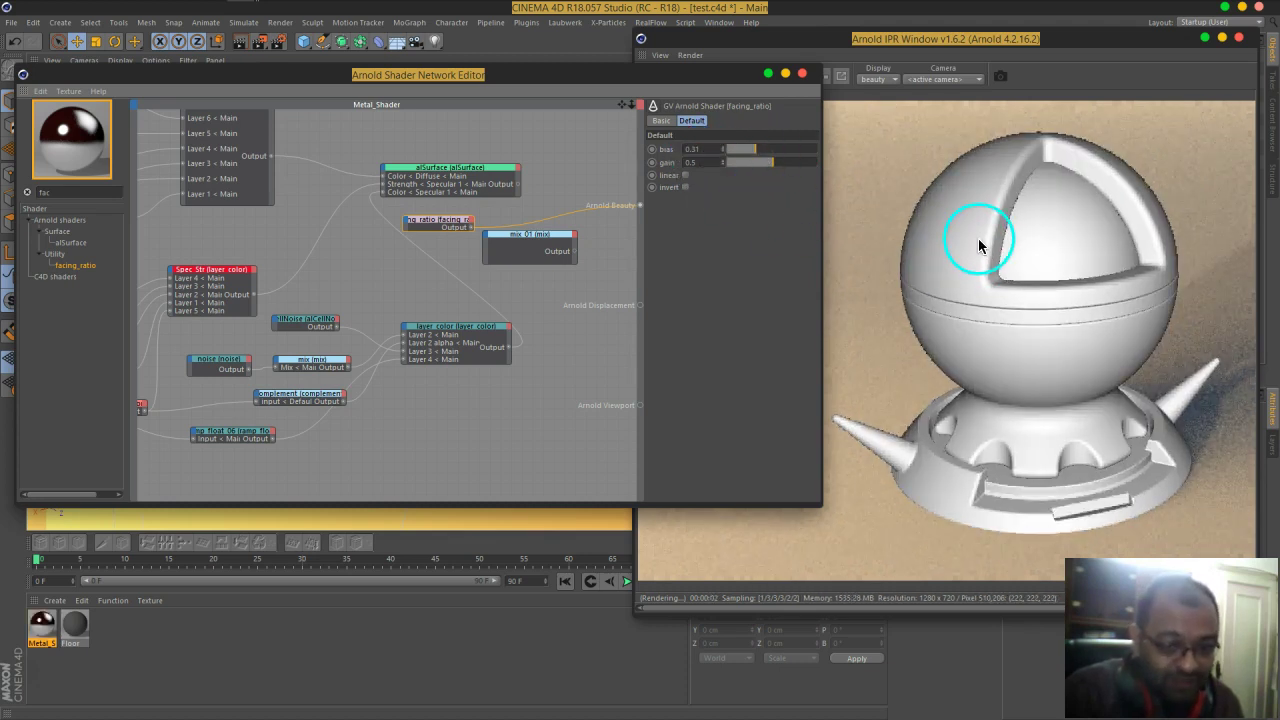
mouse_move(788, 171)
left_mouse_down()
mouse_move(741, 170)
mouse_move(779, 175)
left_mouse_up()
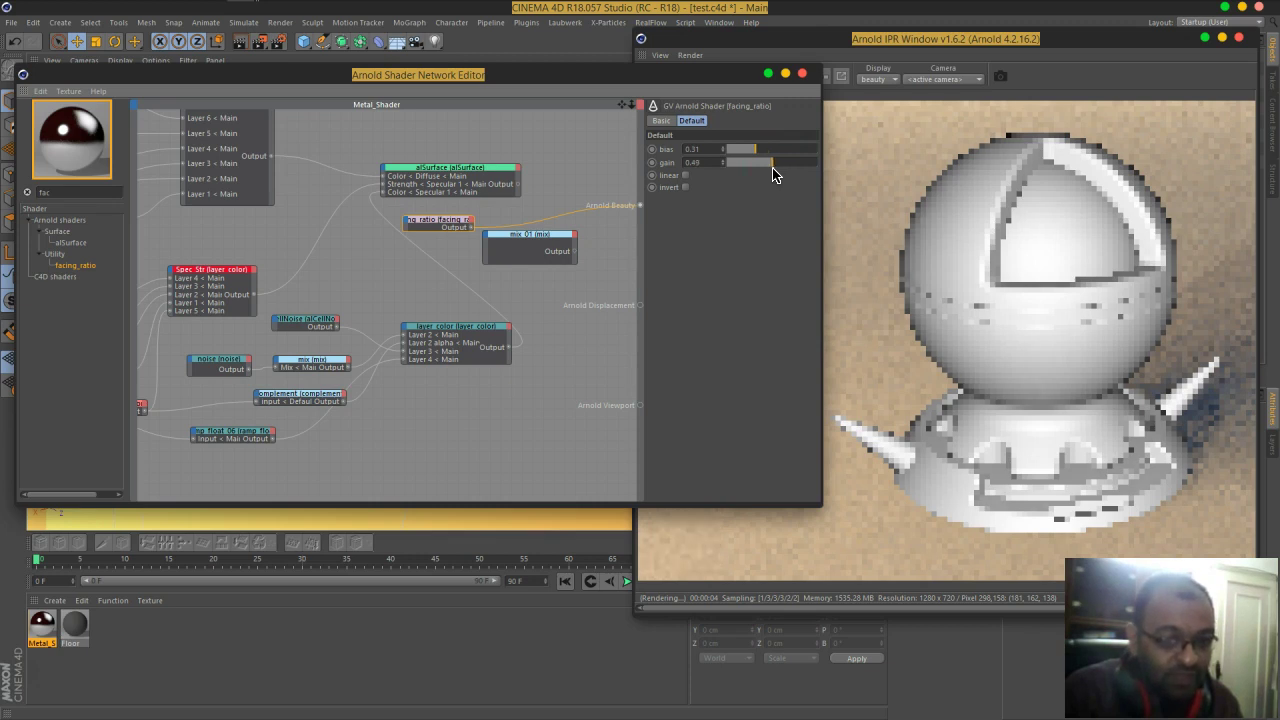
mouse_move(770, 175)
left_mouse_down()
mouse_move(789, 171)
mouse_move(755, 177)
mouse_move(760, 151)
mouse_move(784, 155)
left_mouse_up()
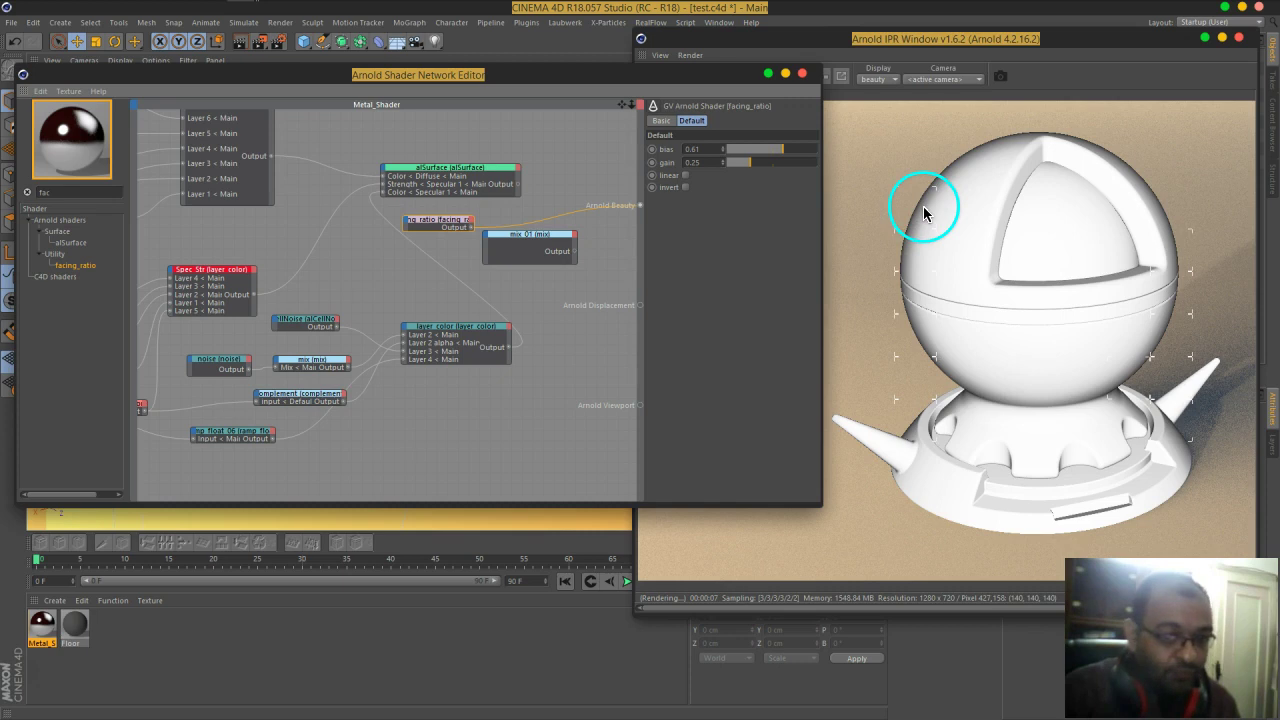
left_click_drag(749, 163, 757, 163)
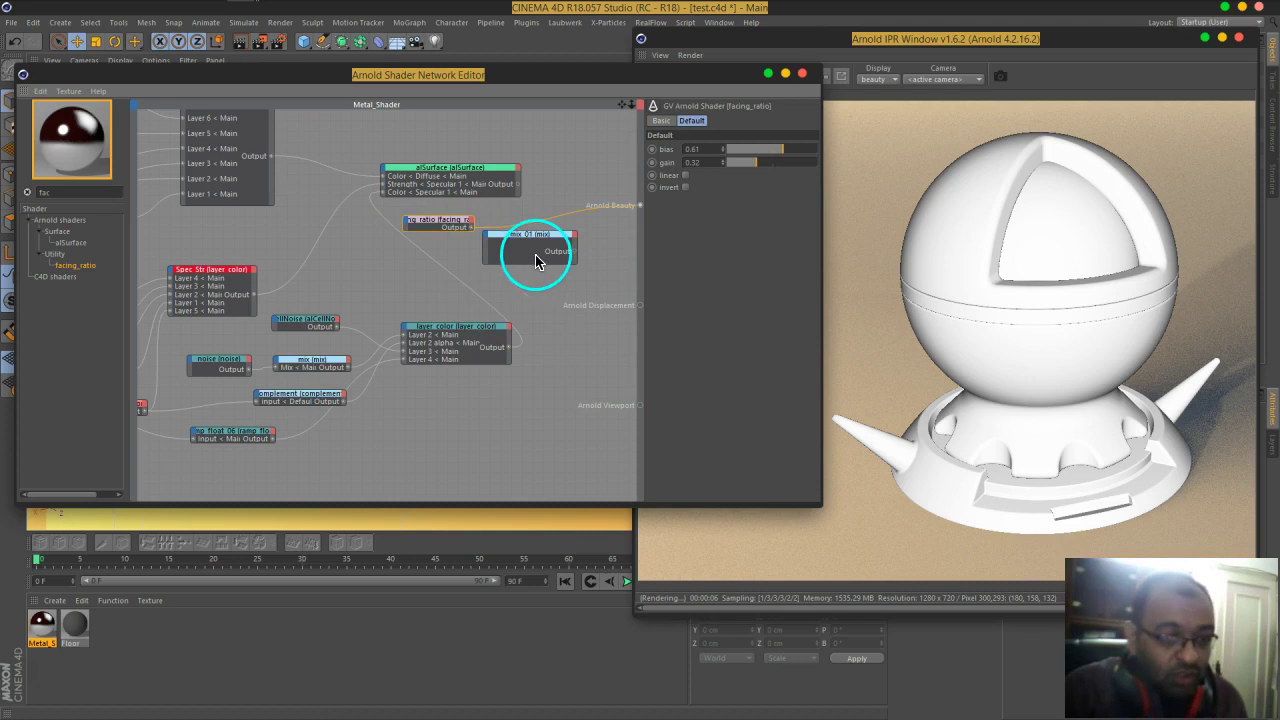
- Set mix_01's Input1 colour to bright blue (hue 211°, saturation 100%, value 100%) and its Input2 colour to white
left_click(566, 256)
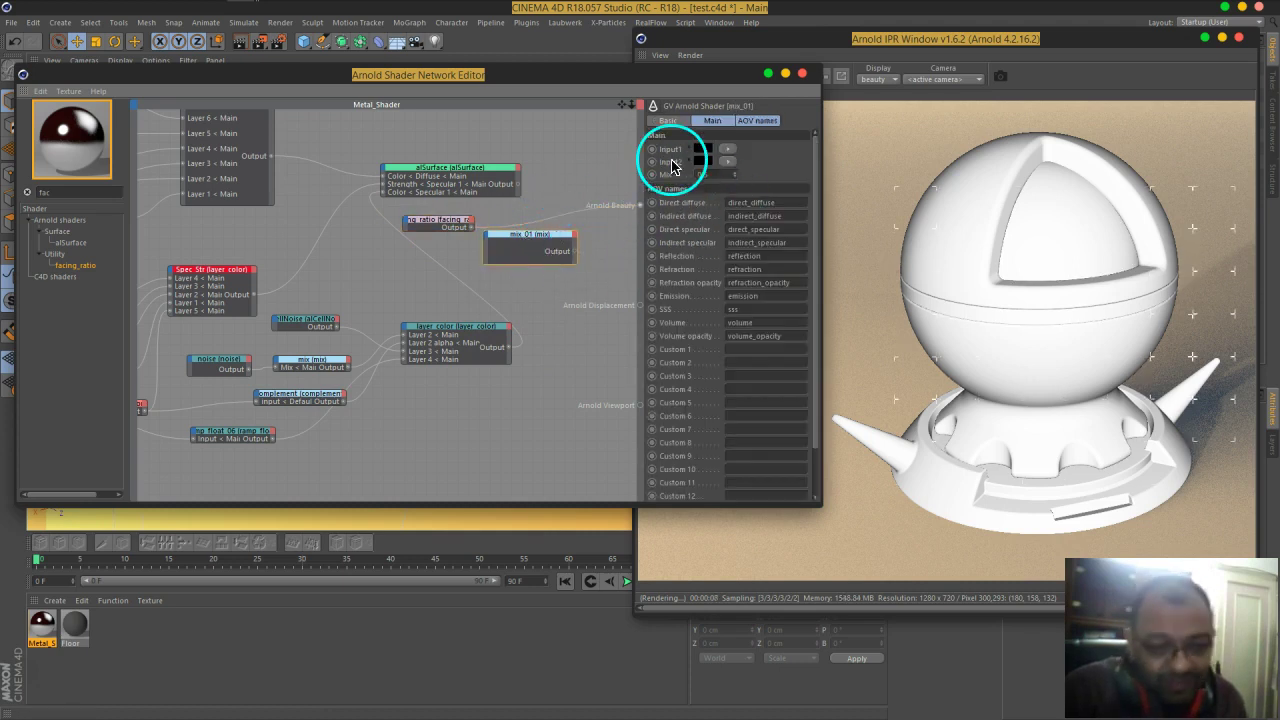
left_click(703, 149)
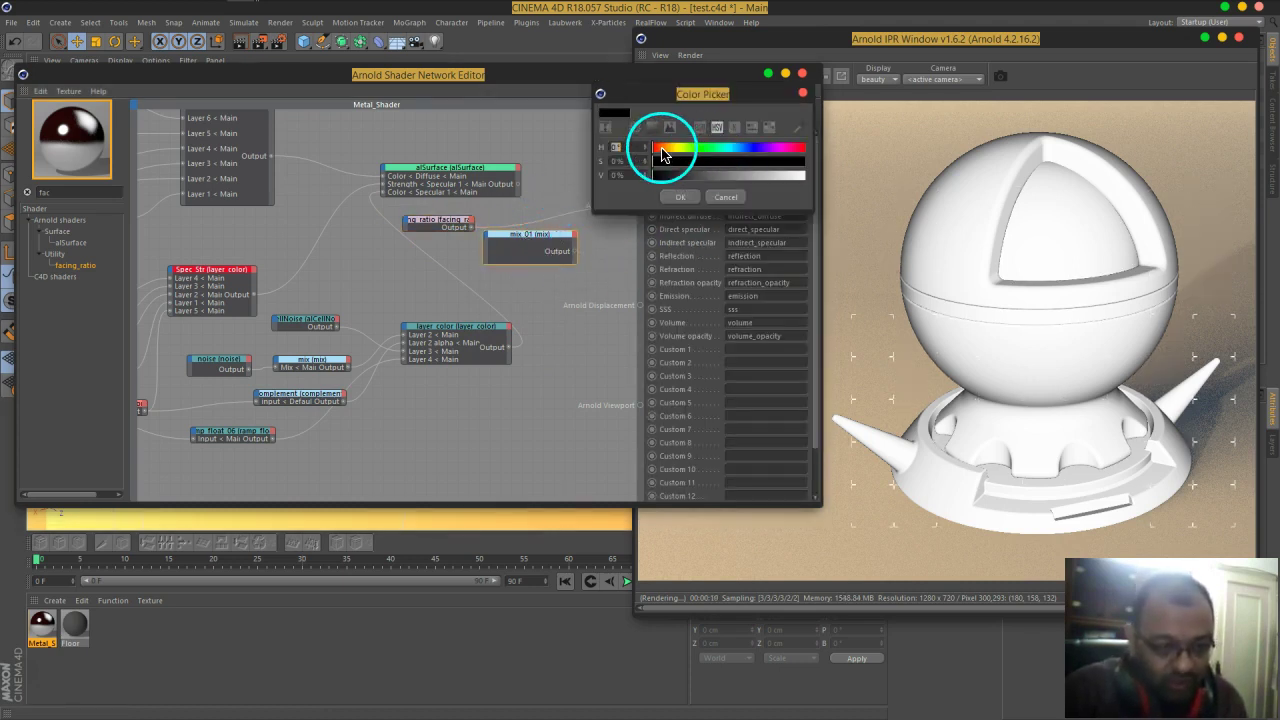
left_click(741, 148)
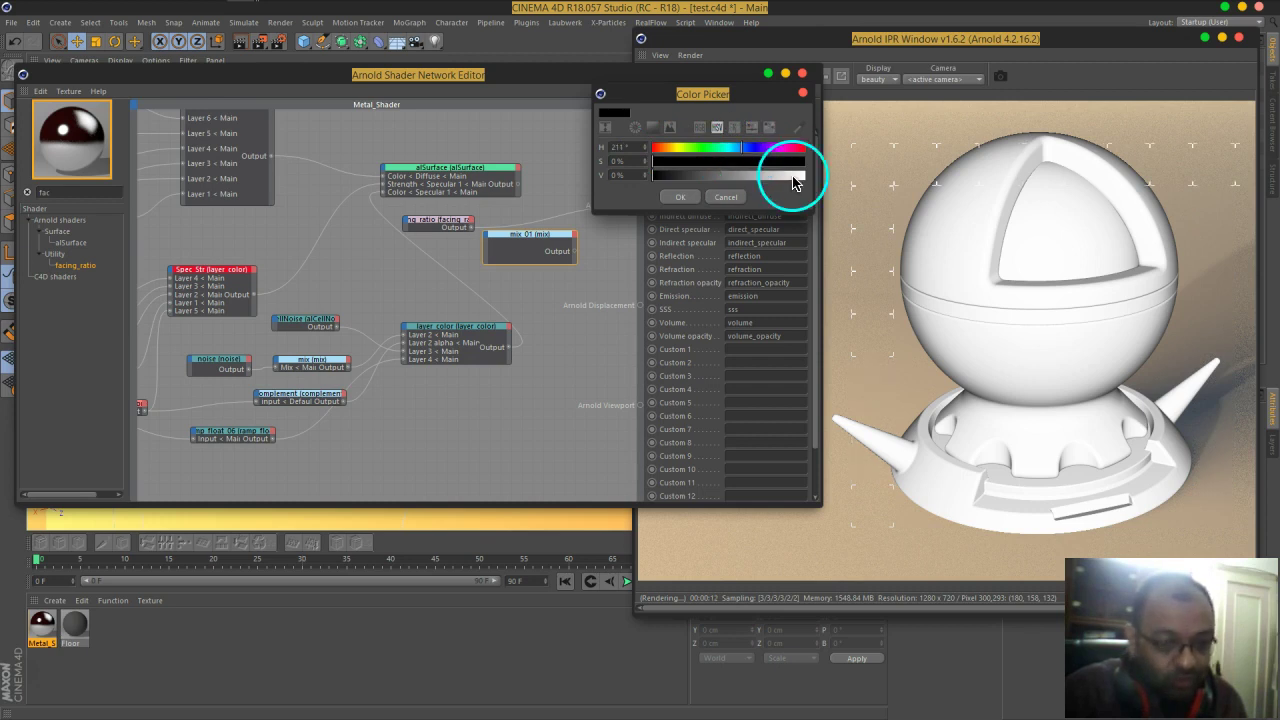
left_click(804, 175)
left_click(795, 162)
left_click(680, 197)
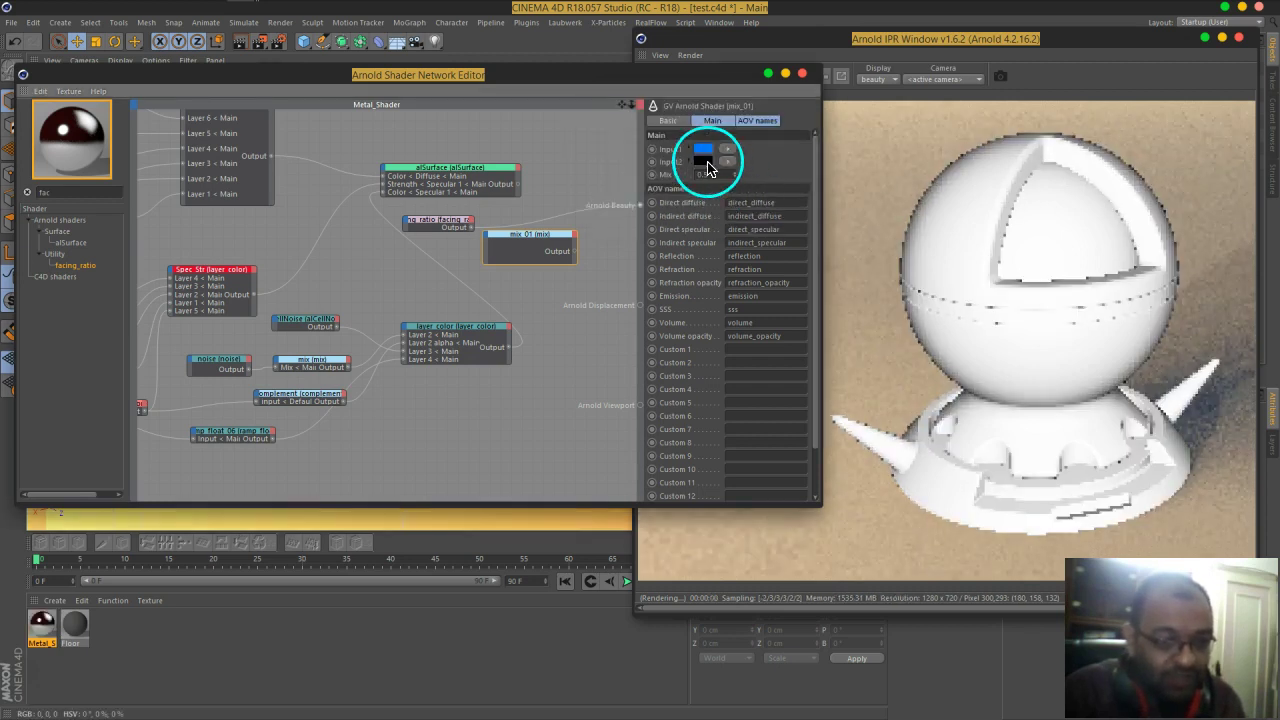
left_click(705, 162)
left_click(784, 188)
left_click(683, 208)
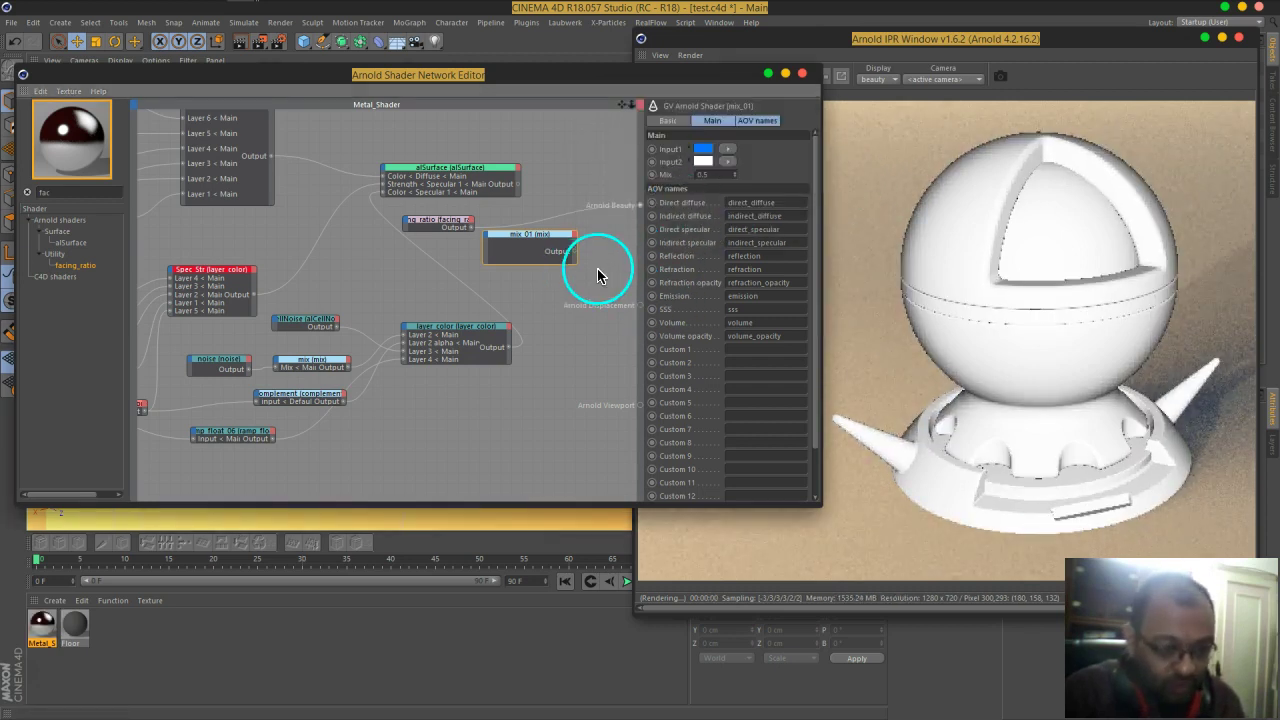
- Connect the facing_ratio output to mix_01's Mix input and preview mix_01 through Arnold Beauty
left_click(471, 229)
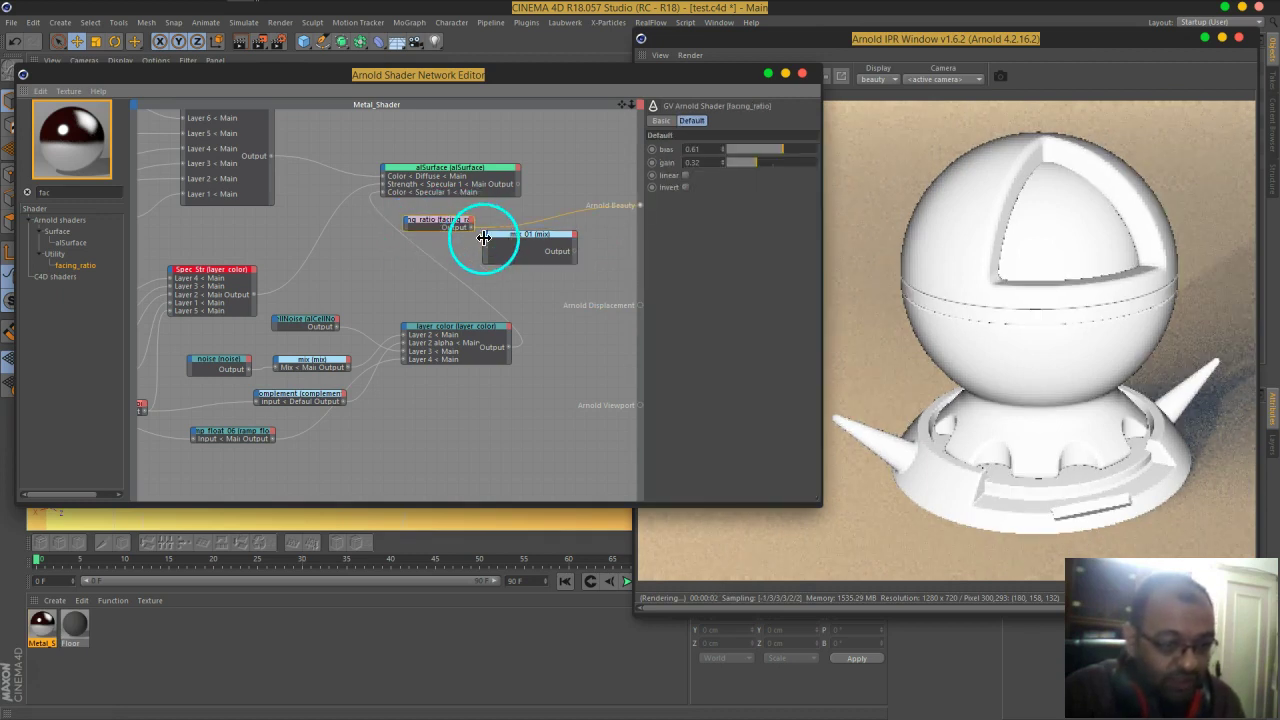
left_click_drag(533, 245, 641, 206)
mouse_move(532, 245)
left_click(557, 276)
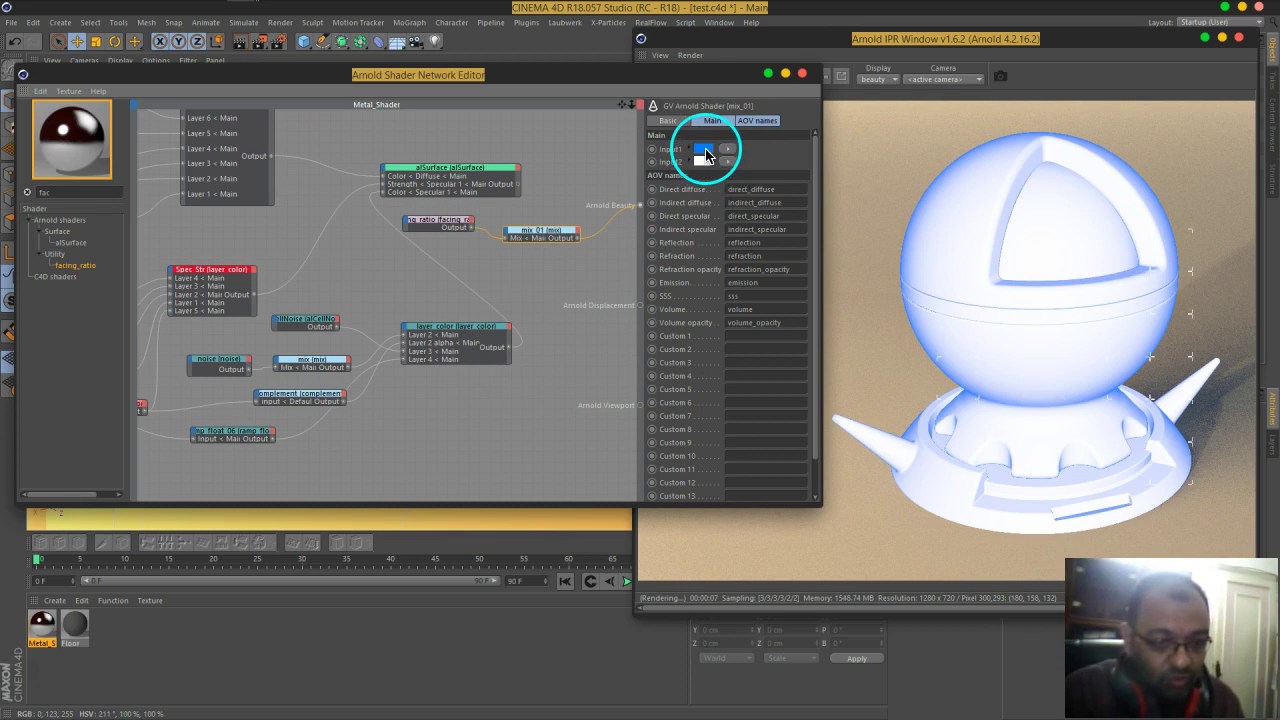
mouse_move(705, 152)
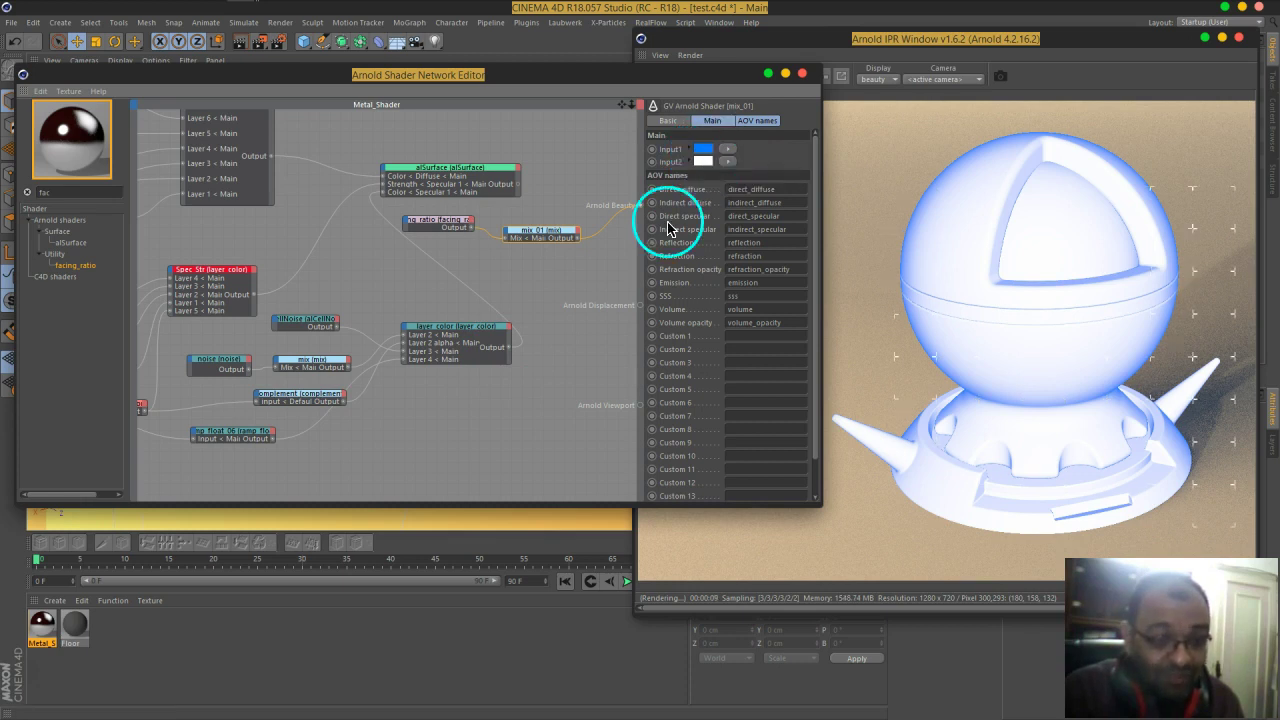
- Connect the layer_color output to mix_01's Input2 and set the Input1 colour to white
left_click_drag(510, 352, 548, 234)
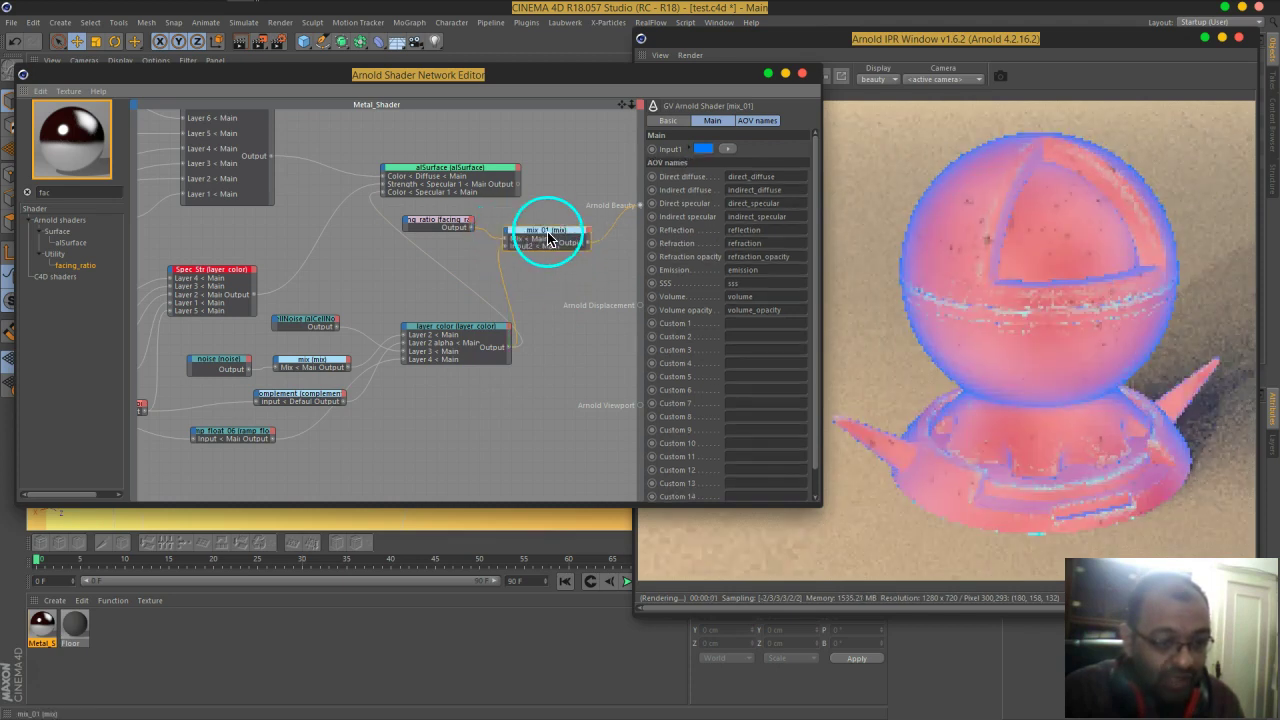
left_click(703, 148)
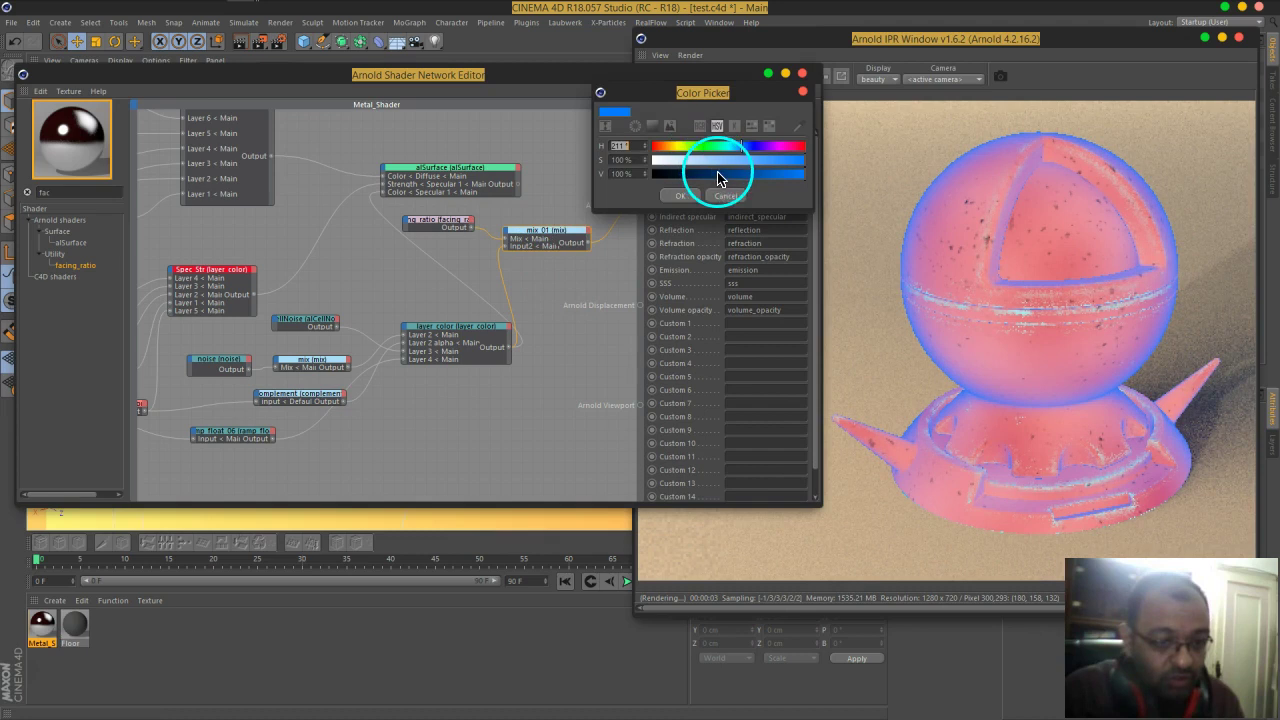
left_click(679, 195)
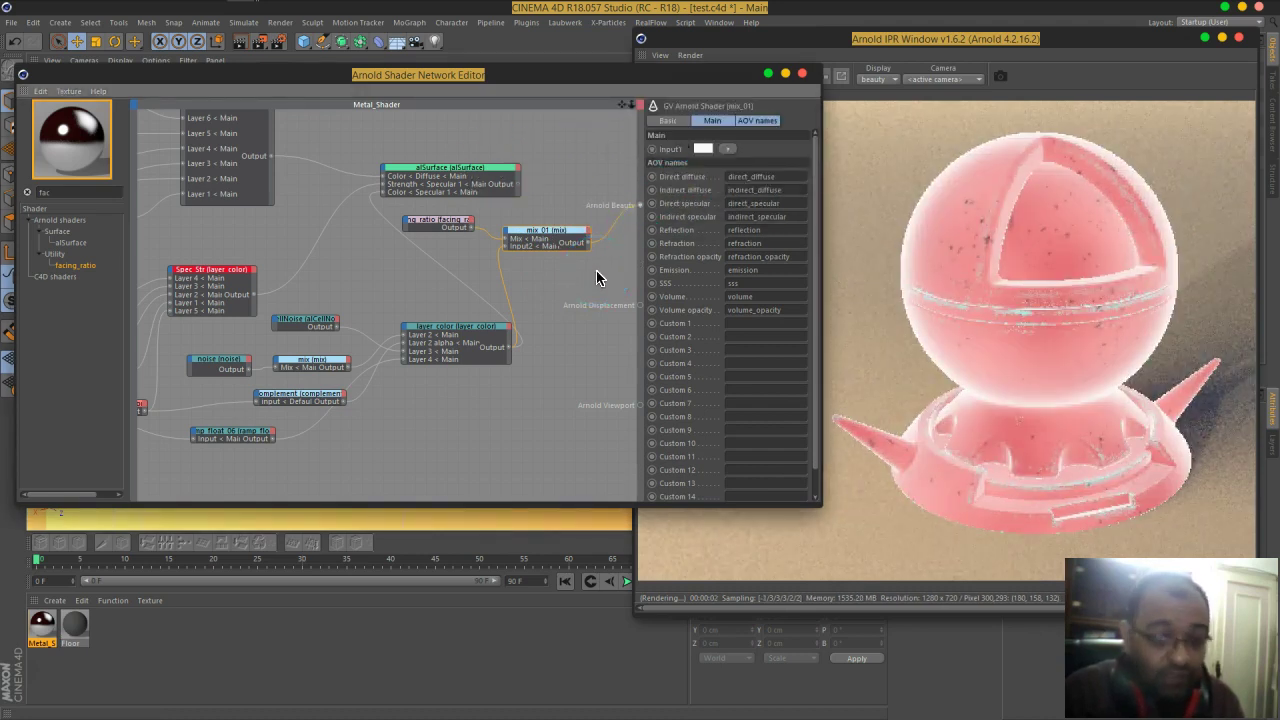
left_click(566, 249)
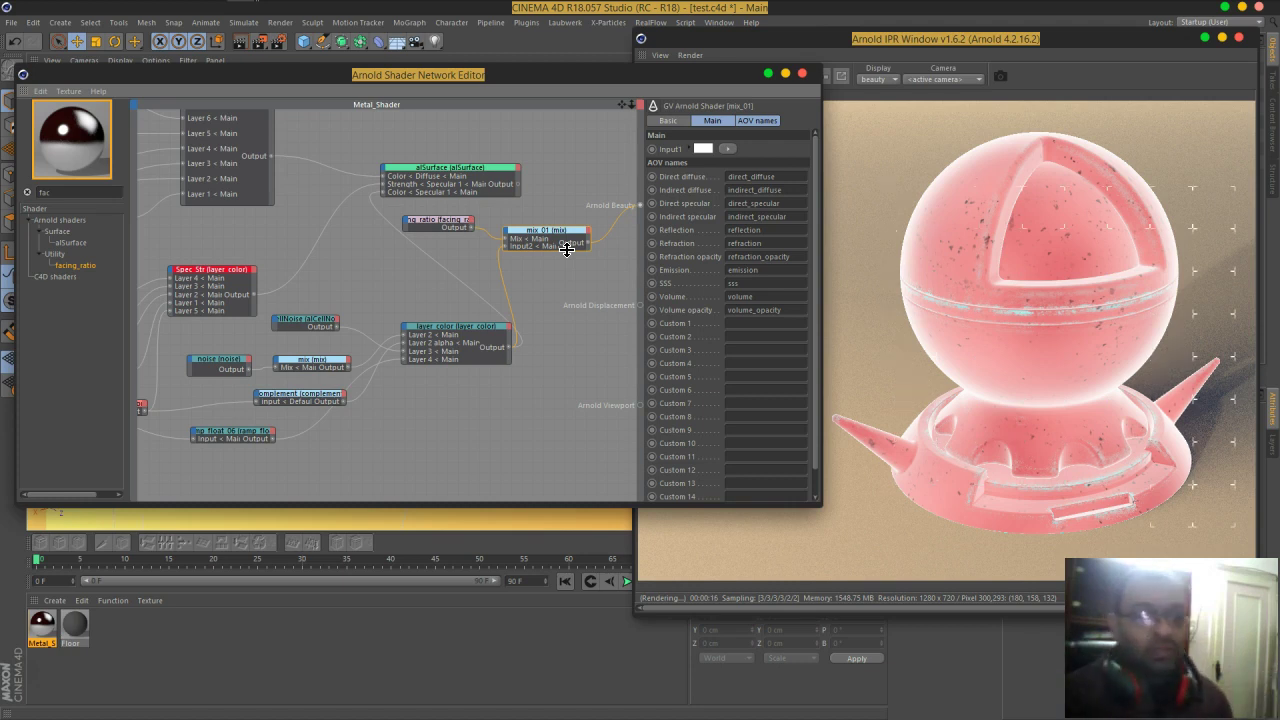
- Connect the mix_01 output to alSurface's Specular 1 Color input and reconnect alSurface to Arnold Beauty
left_click_drag(566, 249, 595, 205)
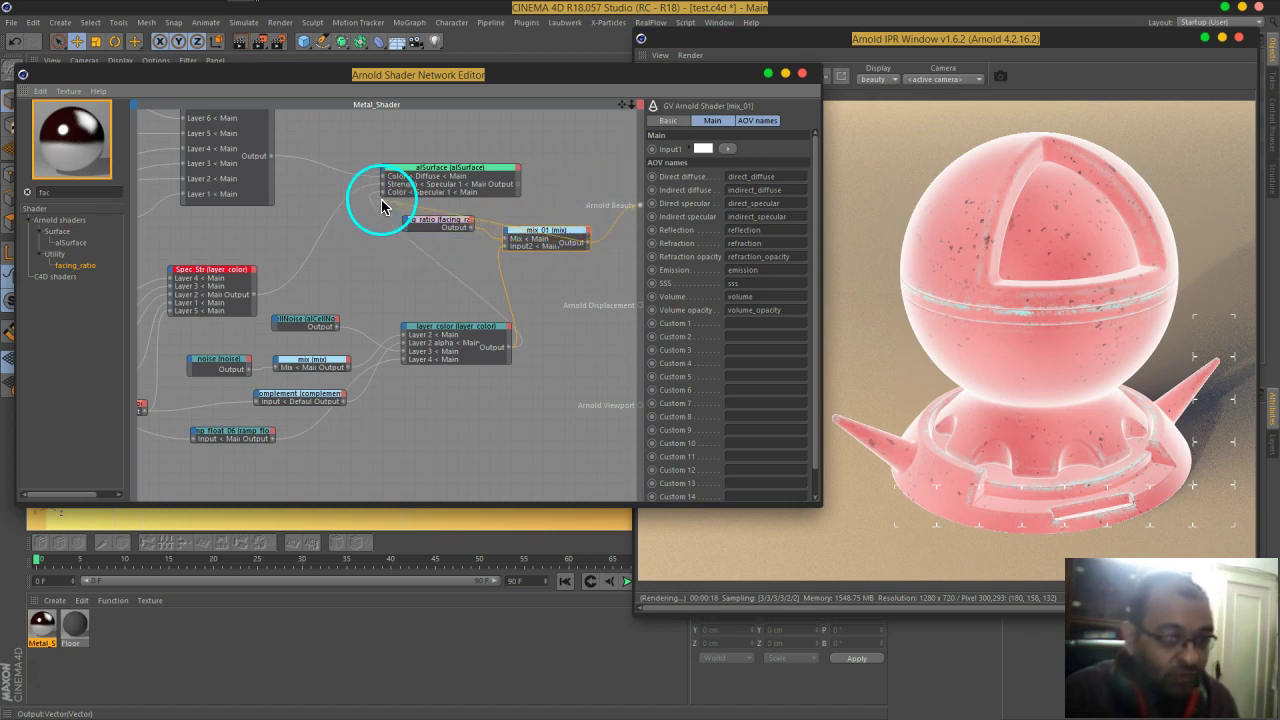
left_click_drag(384, 194, 384, 193)
left_click_drag(517, 184, 607, 279)
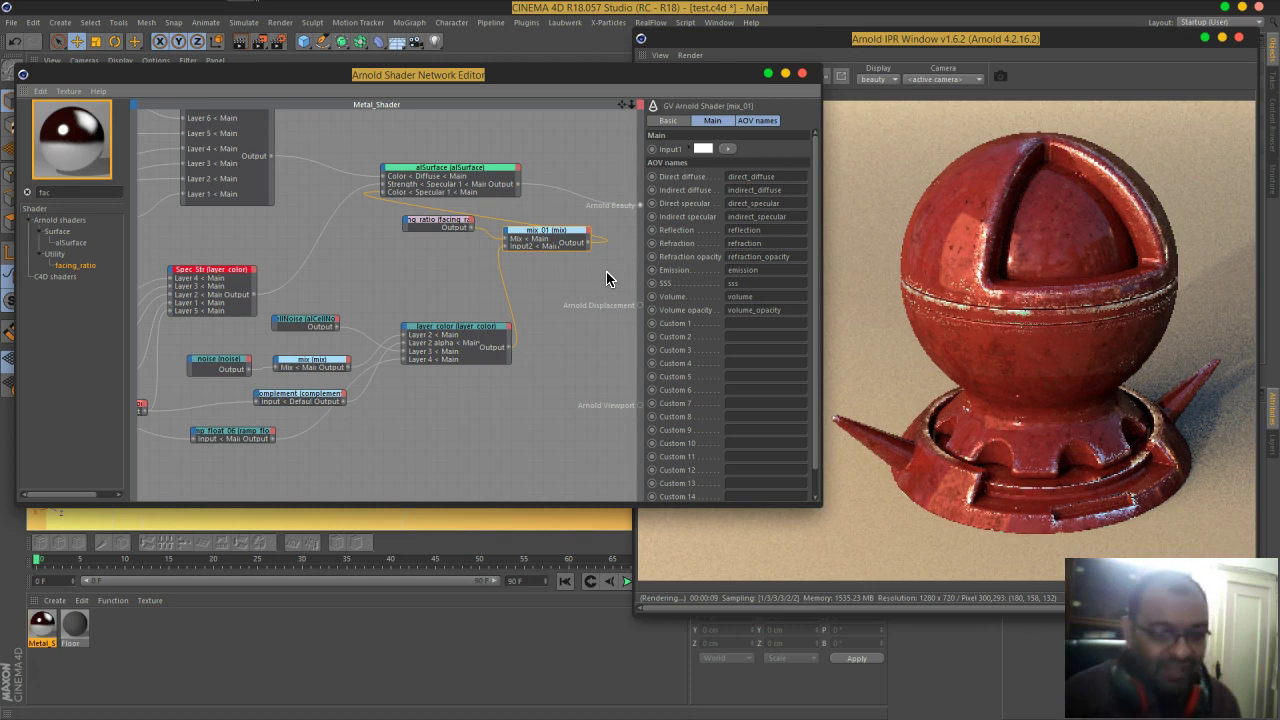
- Reposition the facing_ratio, mix_01 and layer_color nodes below alSurface to tidy the network layout
left_click_drag(443, 222, 380, 227)
left_click_drag(534, 228, 480, 250)
left_click_drag(468, 330, 432, 340)
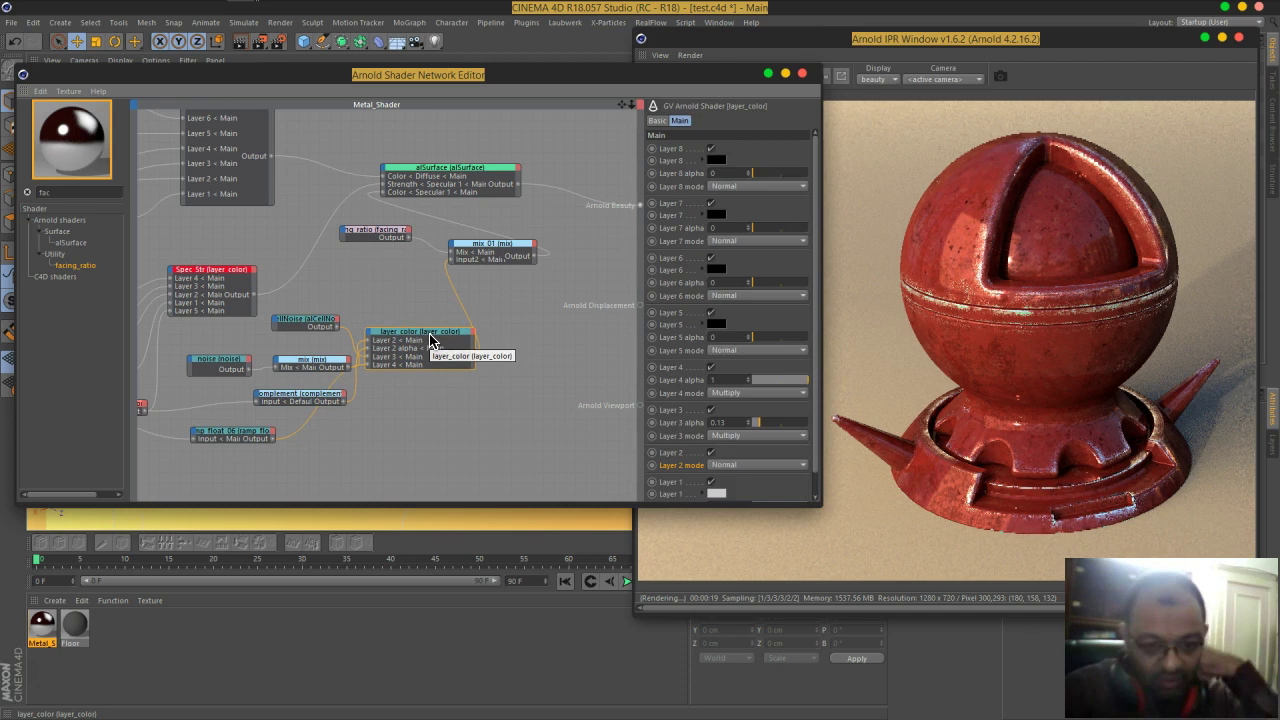
- Set the facing_ratio node's gain to 0.47
left_click(386, 232)
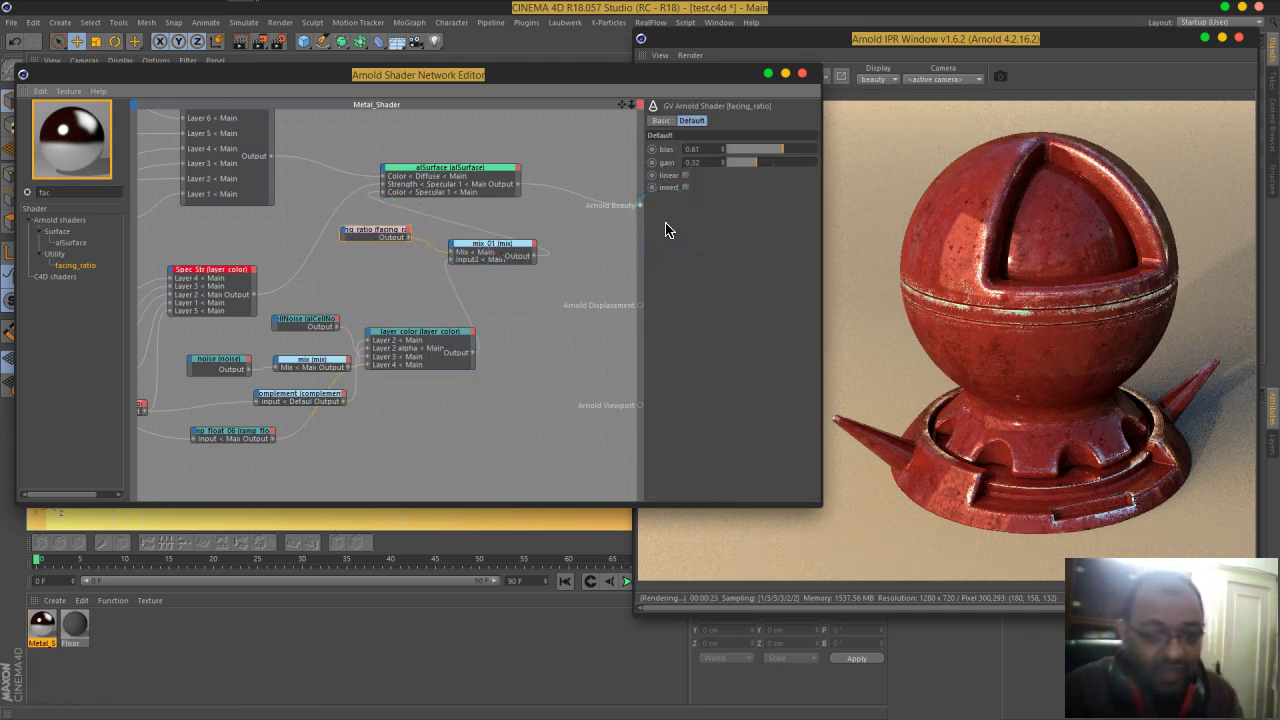
left_click(770, 168)
mouse_move(762, 170)
left_mouse_down()
mouse_move(780, 170)
mouse_move(750, 176)
mouse_move(771, 168)
left_mouse_up()
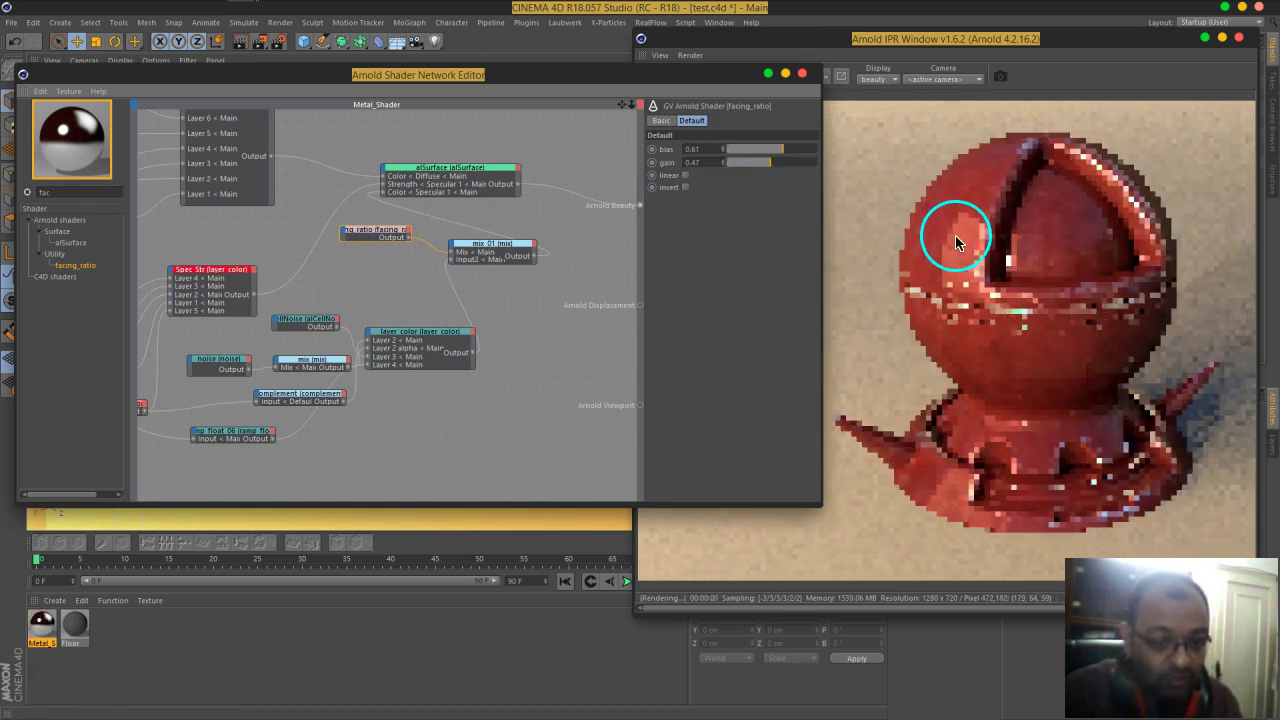
- Set facing_ratio's bias to 0.47 and gain to 0.16 while previewing mix_01 through Arnold Beauty, and reconnect alSurface to Arnold Beauty
left_click_drag(535, 257, 634, 207)
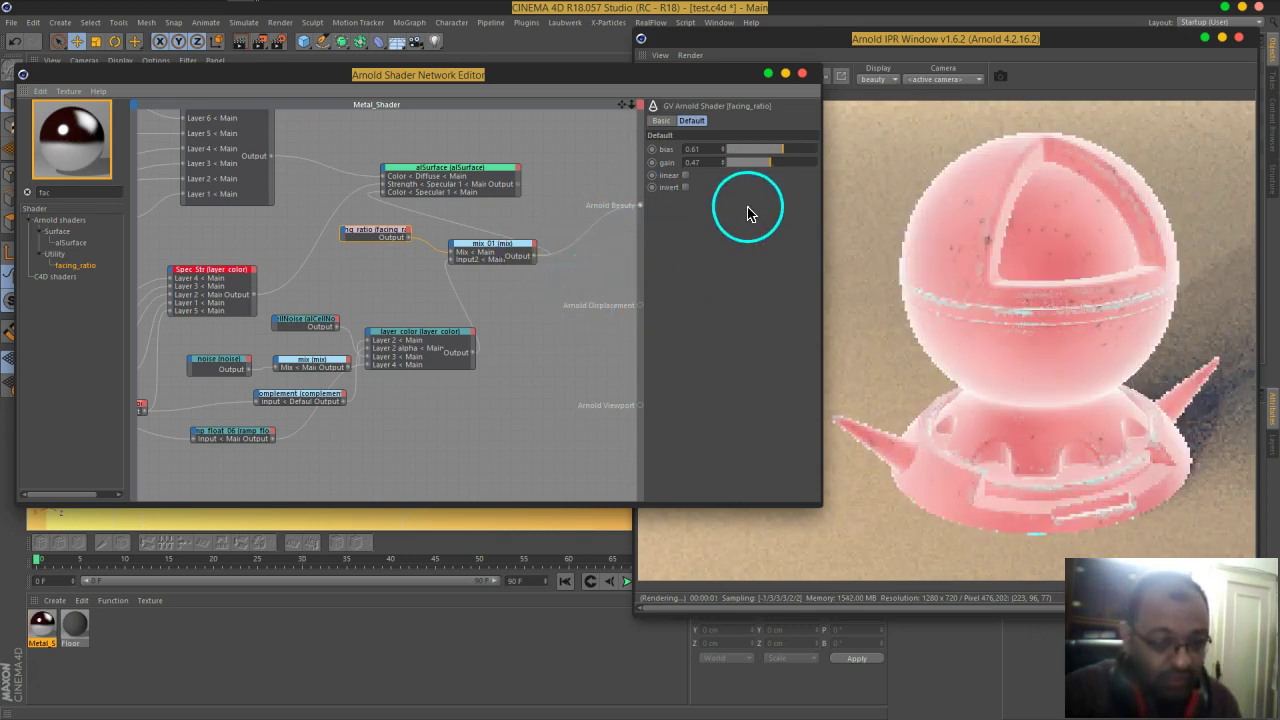
left_click_drag(782, 163, 740, 166)
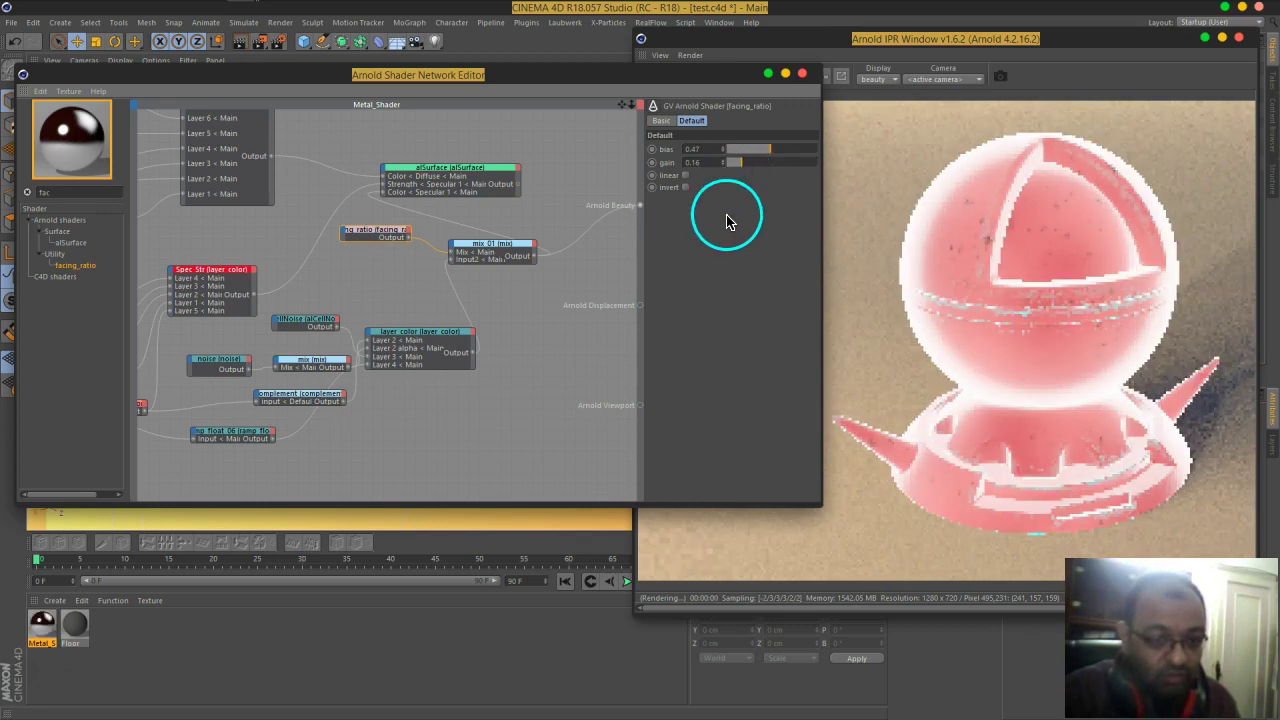
mouse_move(518, 188)
left_mouse_down()
mouse_move(634, 206)
mouse_move(600, 286)
mouse_move(543, 362)
left_mouse_up()
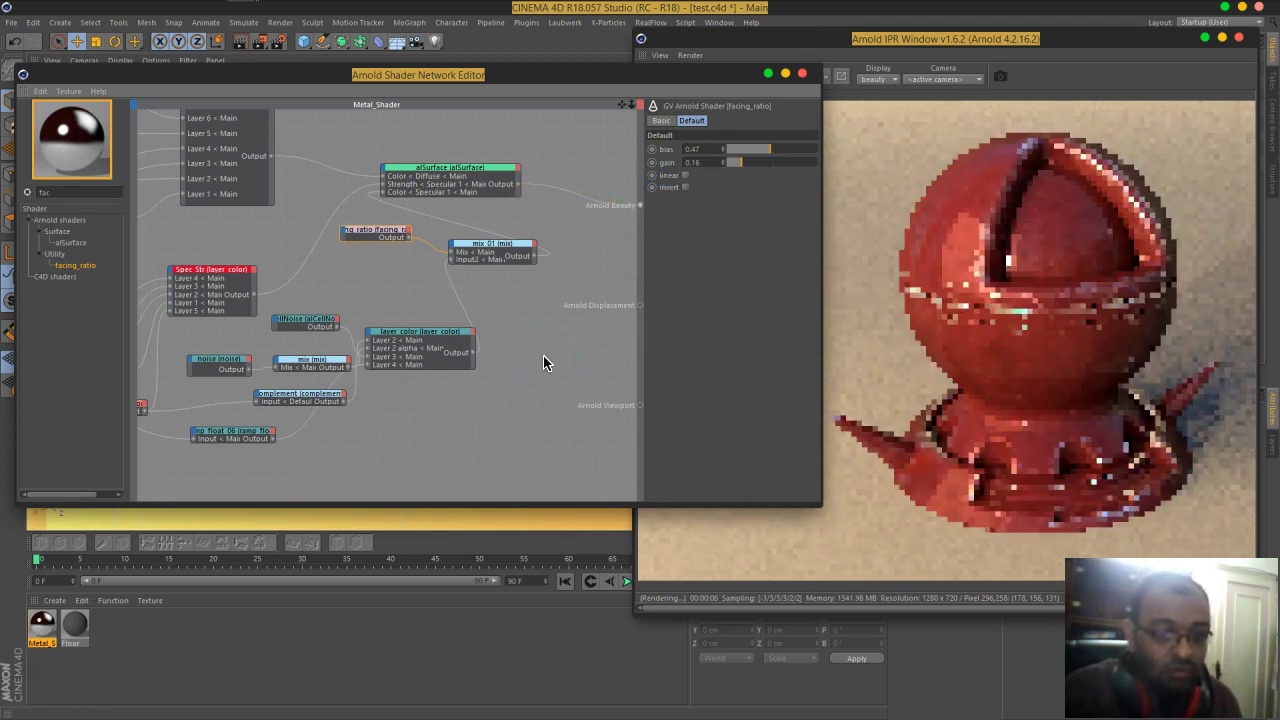
left_click(879, 264)
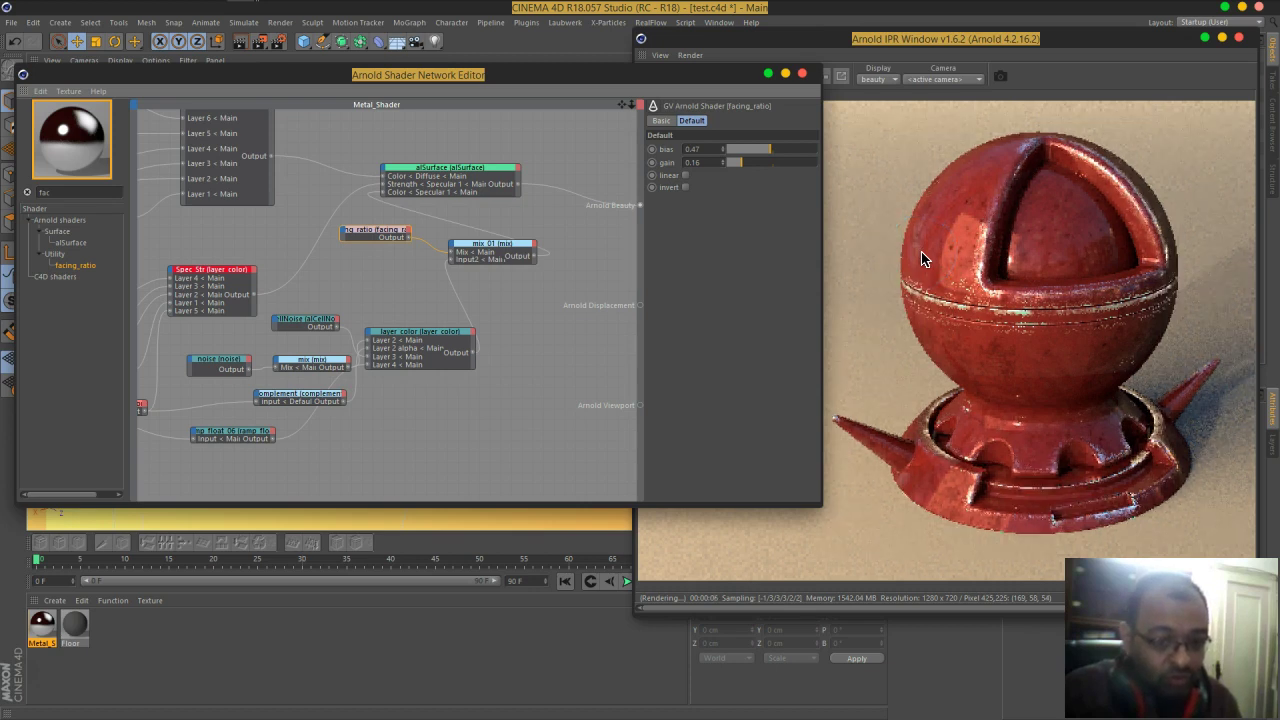
mouse_move(926, 260)
left_mouse_down()
mouse_move(950, 256)
mouse_move(917, 244)
mouse_move(978, 363)
left_mouse_up()
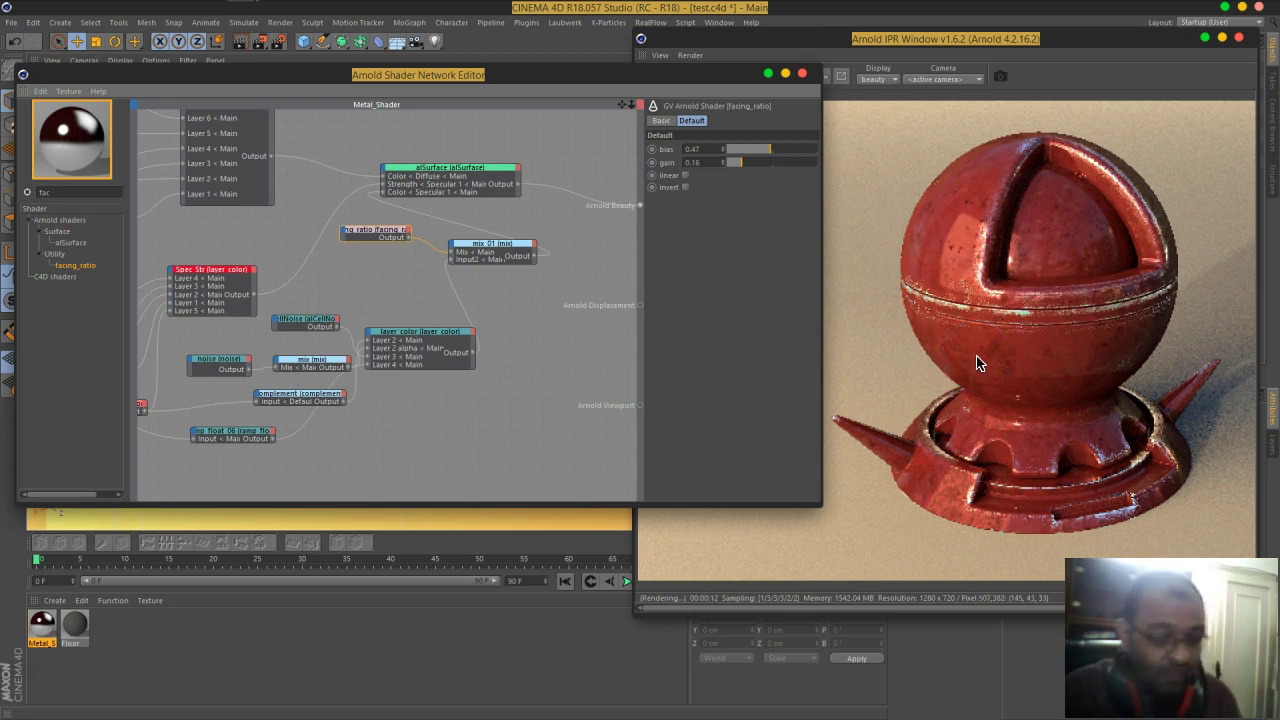
- Move the alSurface node closer to the Arnold Beauty output and clear the node selection
left_click_drag(494, 172, 557, 180)
left_click(589, 266)
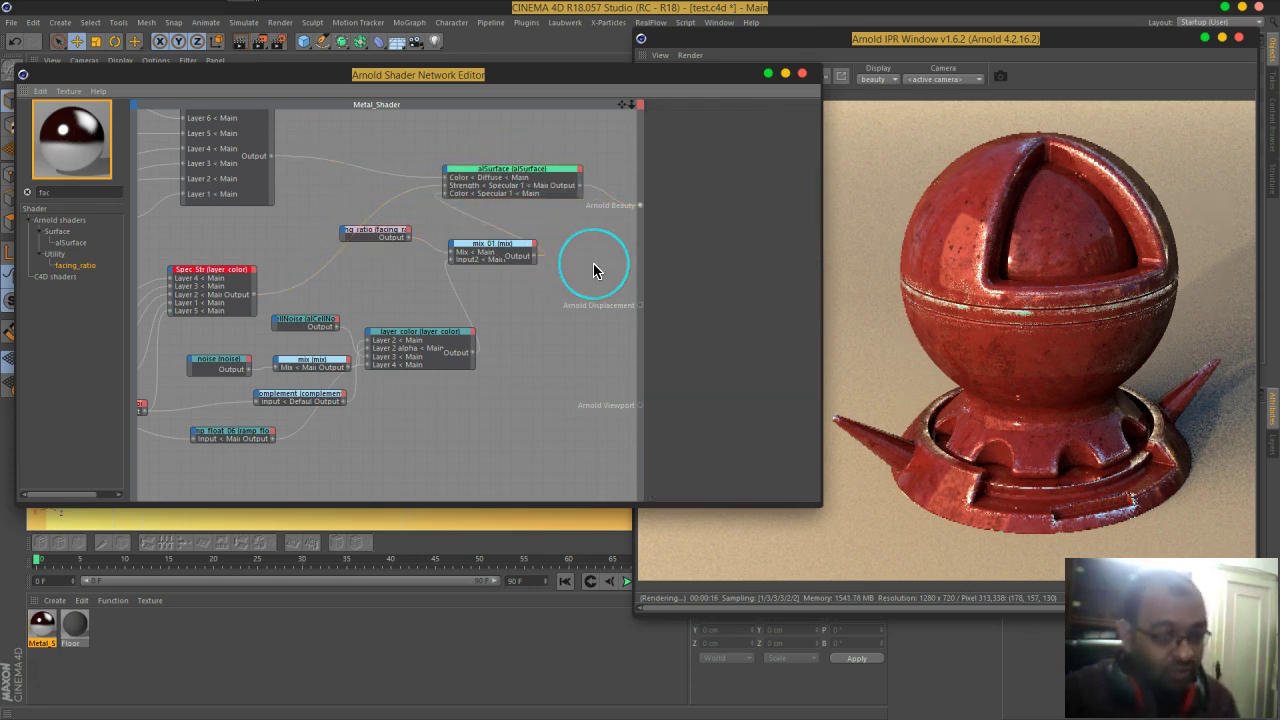